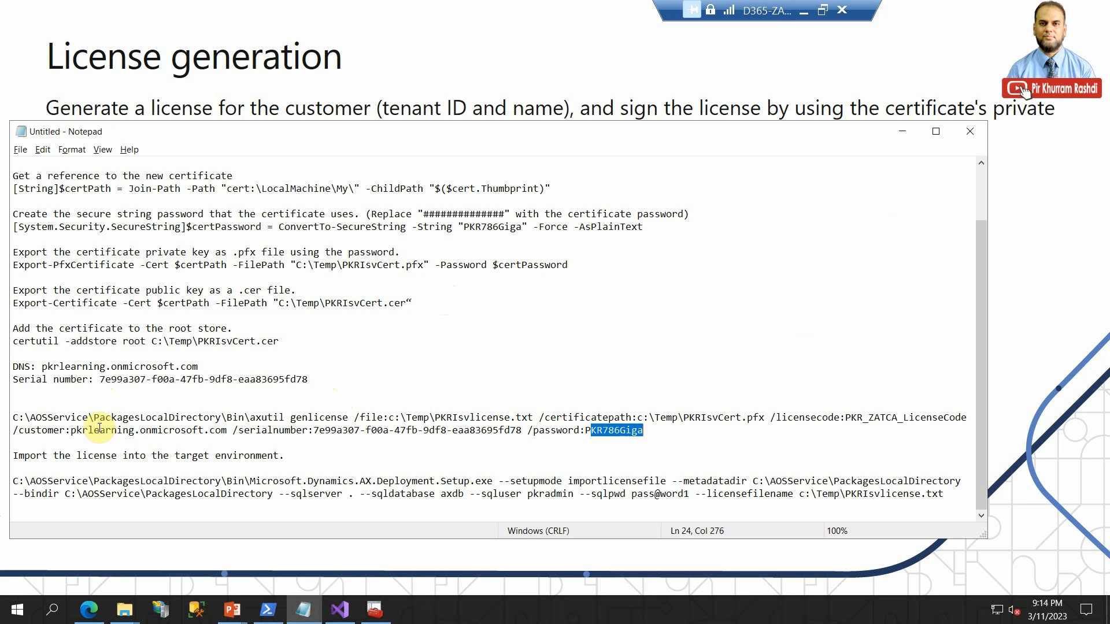
# - Review the customer domain and certificate path parameters of the axutil genlicense command in the notes
pyautogui.moveTo(42, 366); pyautogui.dragTo(198, 367)
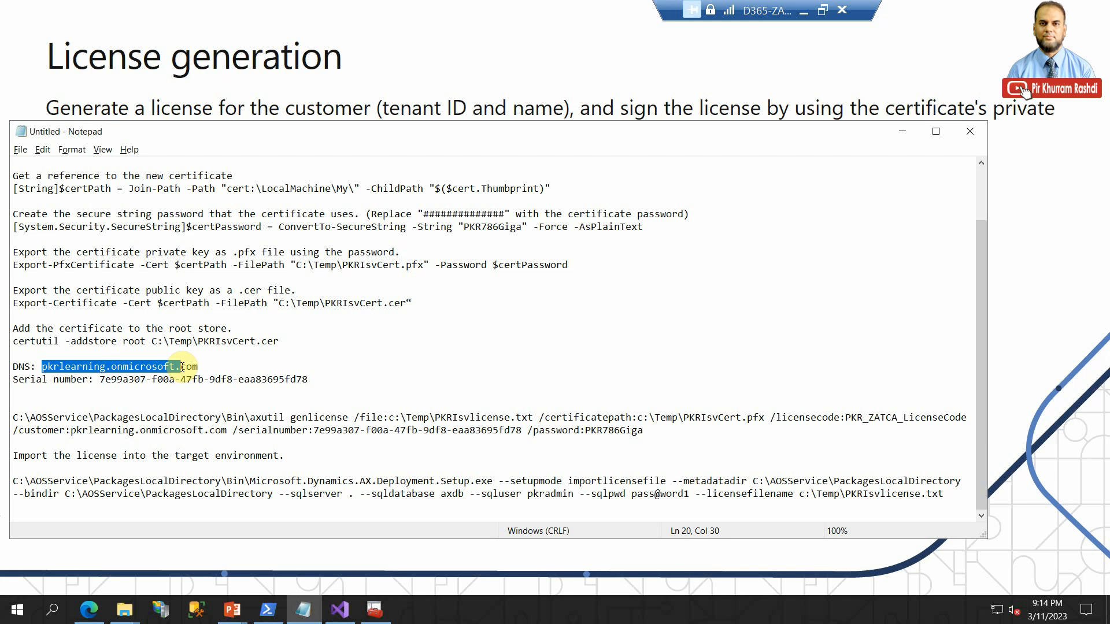
pyautogui.moveTo(71, 431); pyautogui.dragTo(226, 434)
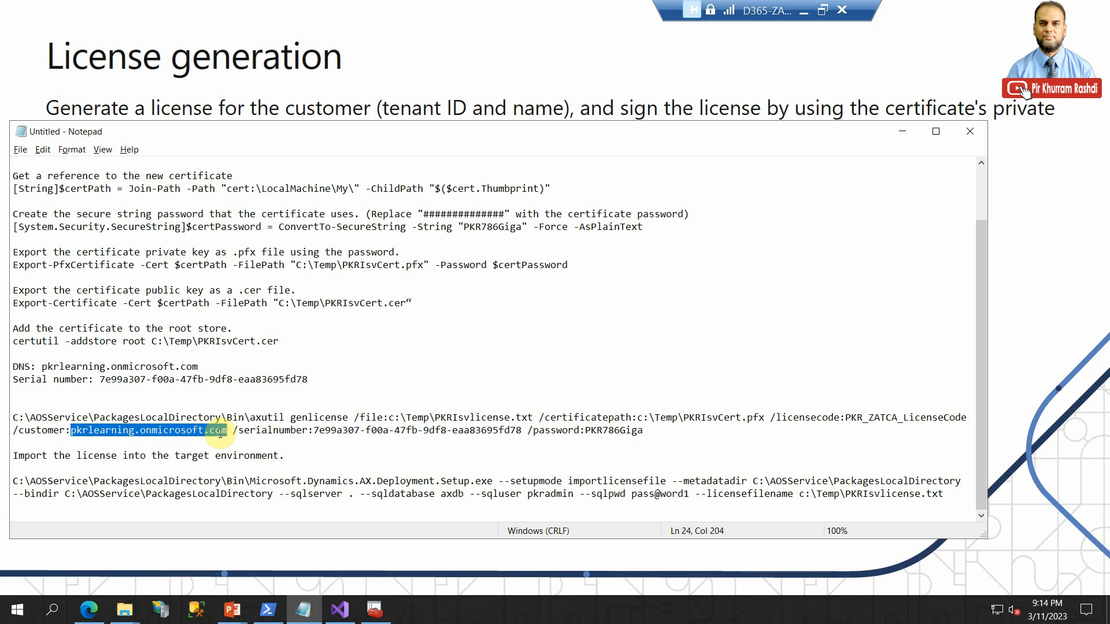
pyautogui.click(638, 416)
pyautogui.moveTo(651, 417); pyautogui.dragTo(684, 416)
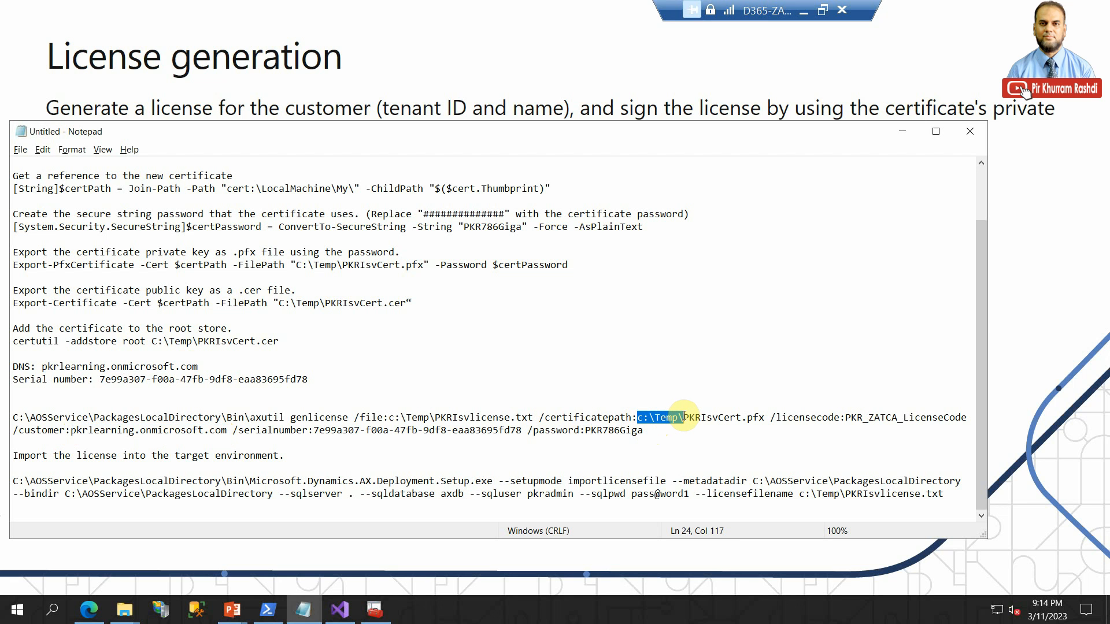
pyautogui.click(705, 417)
pyautogui.moveTo(764, 417); pyautogui.dragTo(677, 417)
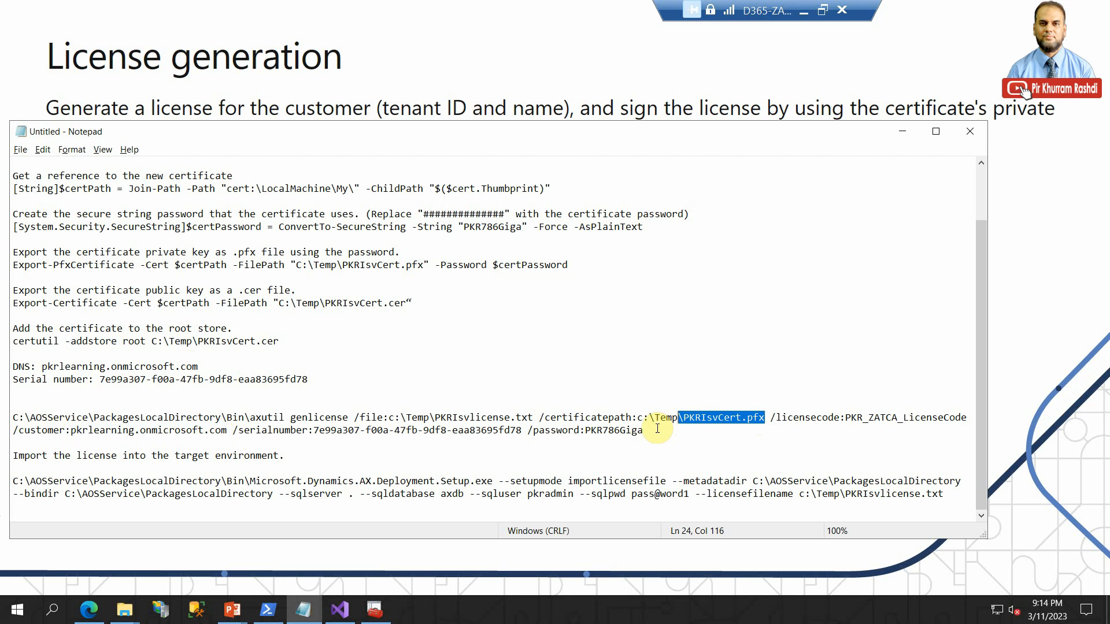
# - Copy the folder path C:\AOSService\PackagesLocalDirectory\Bin\ from the start of the genlicense command in the notes
pyautogui.click(249, 416)
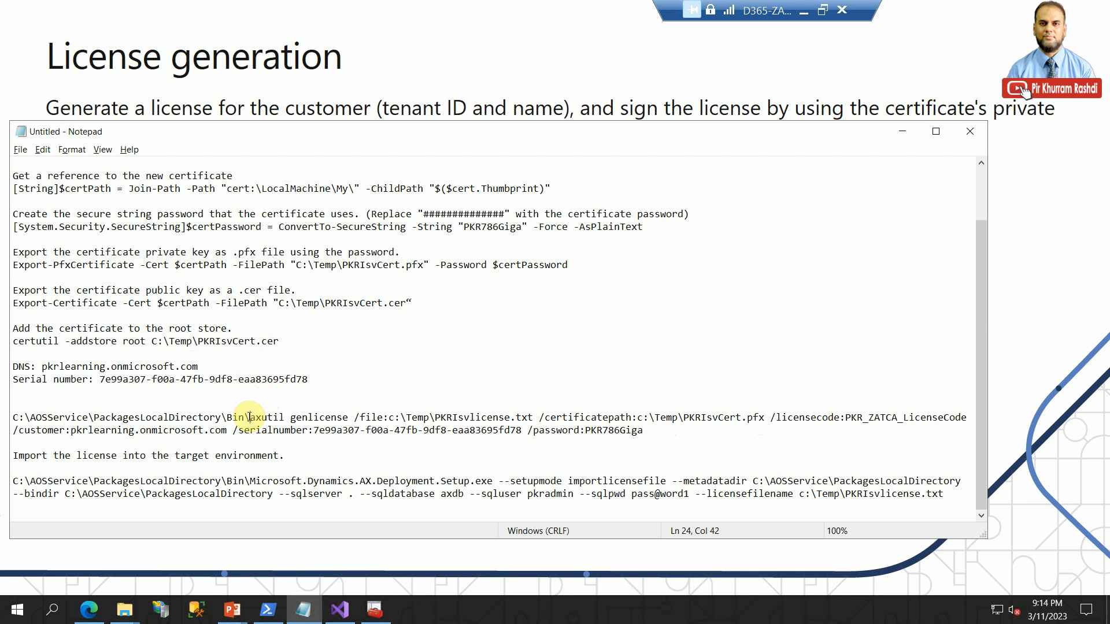
pyautogui.moveTo(249, 417); pyautogui.dragTo(13, 417)
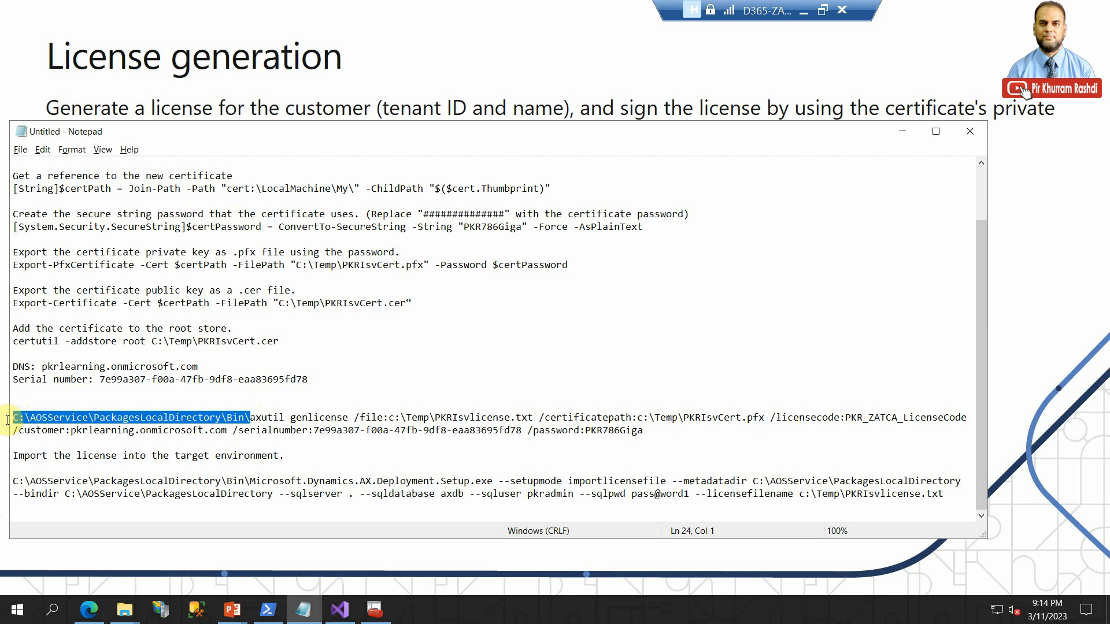
pyautogui.rightClick(46, 413)
pyautogui.click(58, 268)
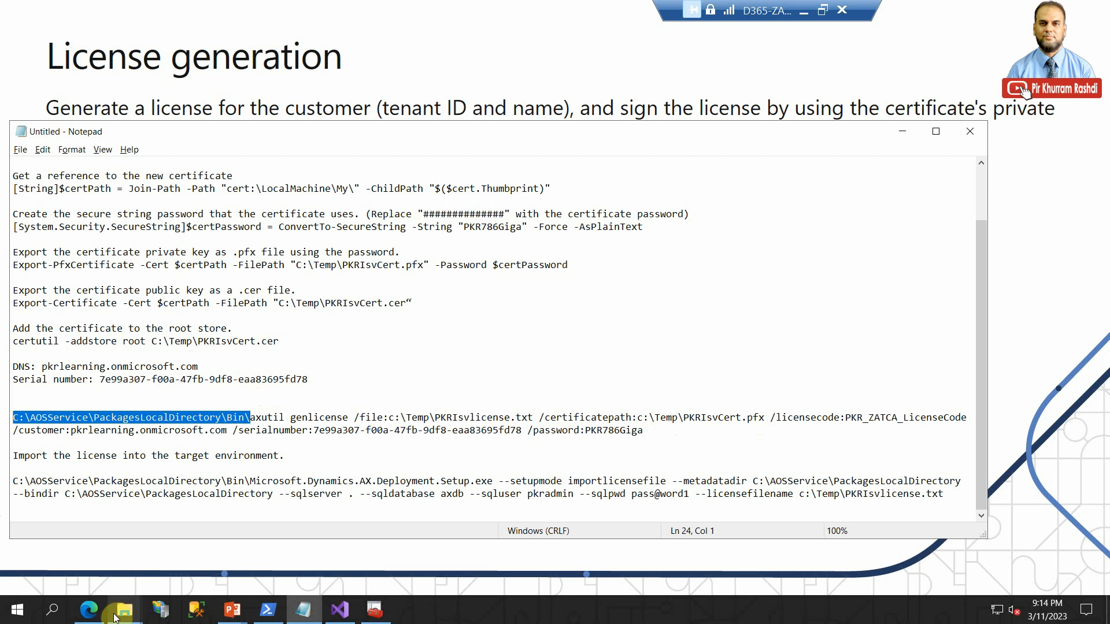
# - Find Command Prompt with the search term cmd and run it as administrator
pyautogui.click(57, 618)
pyautogui.write('cmd')
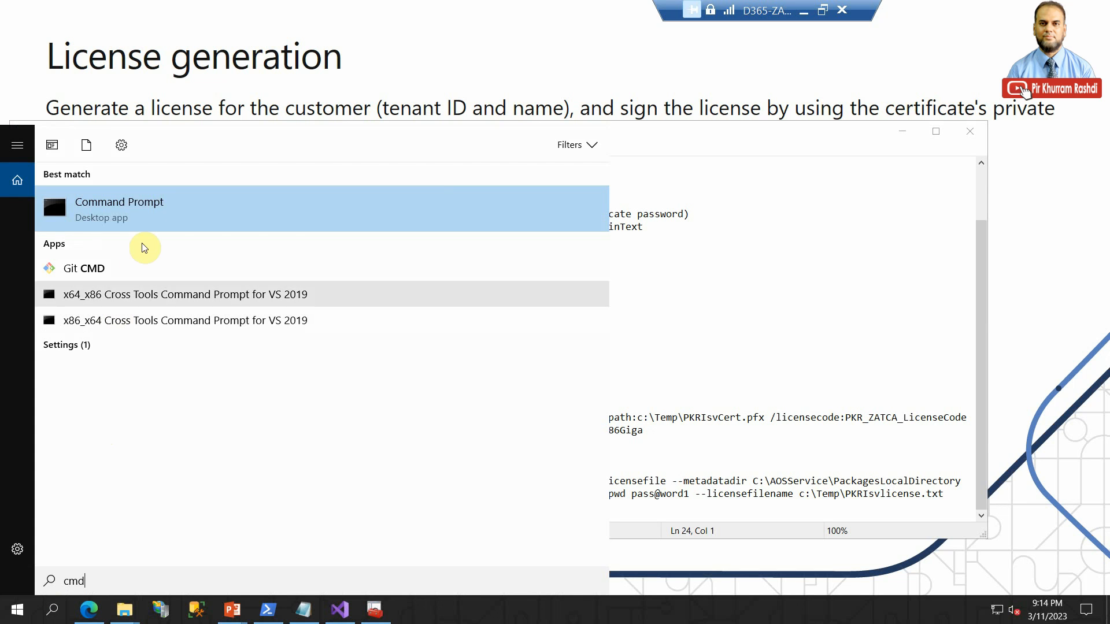
pyautogui.rightClick(148, 213)
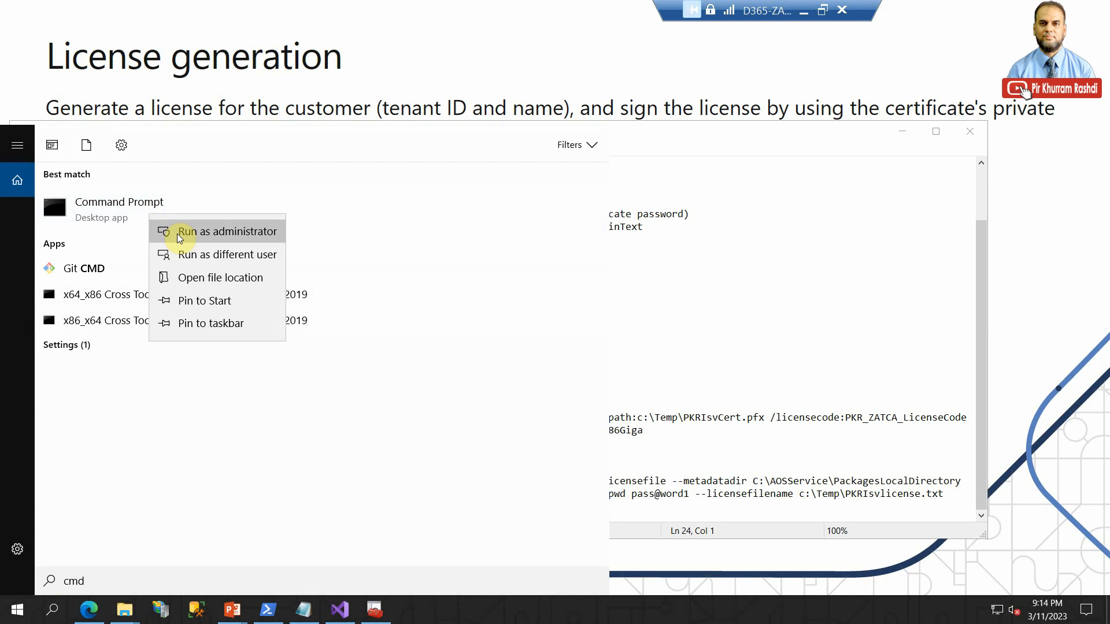
pyautogui.click(177, 233)
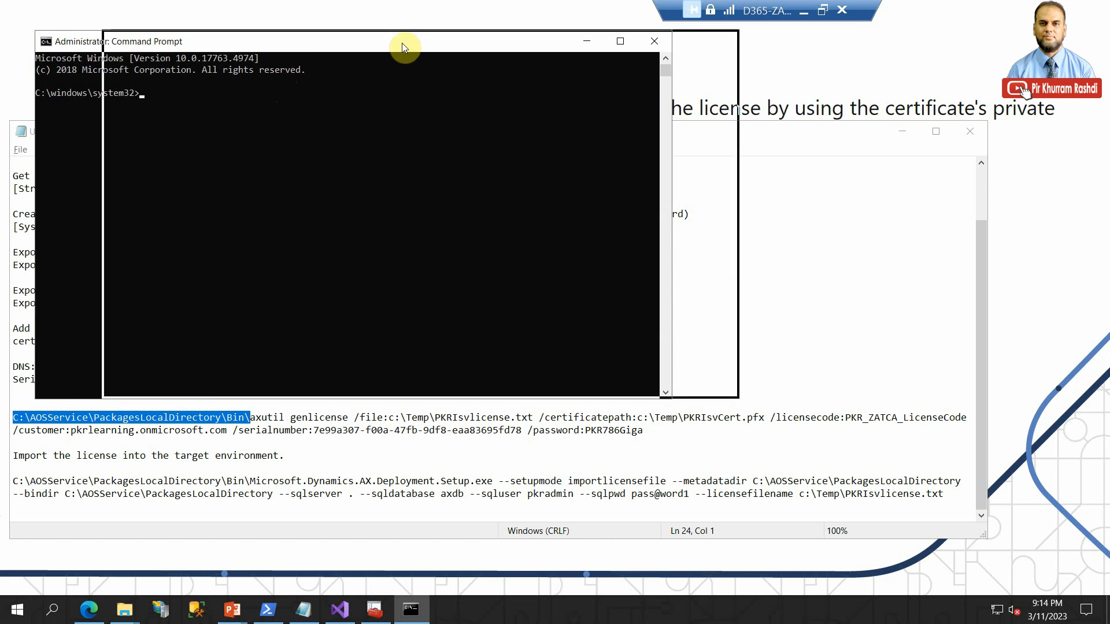
# - Change the Command Prompt directory to C:\AOSService\PackagesLocalDirectory\Bin\ using the copied path
pyautogui.write('cd')
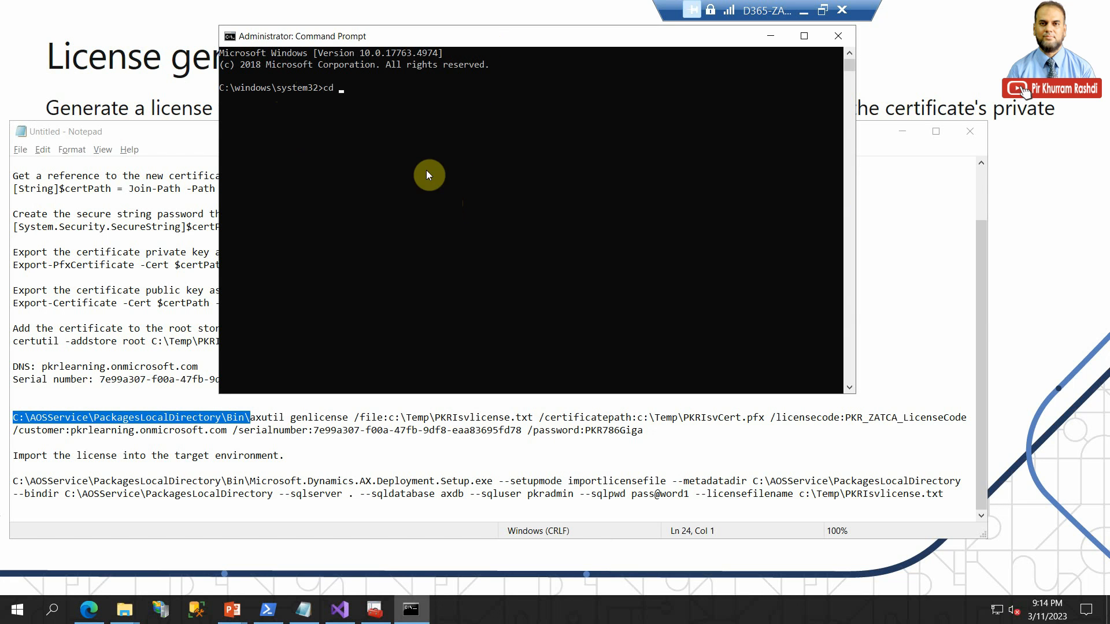
pyautogui.rightClick(398, 120)
pyautogui.press('Return')
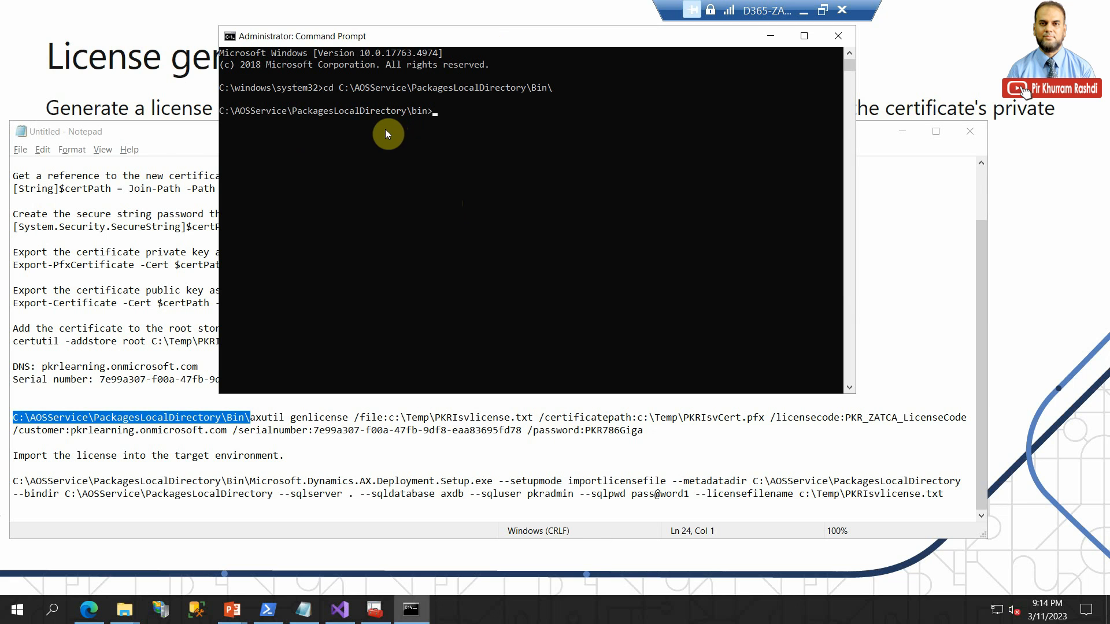
# - Copy the axutil genlicense command with its parameters and certificate password from the notes and run it in Command Prompt to generate c:\Temp\PKRIsvlicense.txt
pyautogui.click(266, 441)
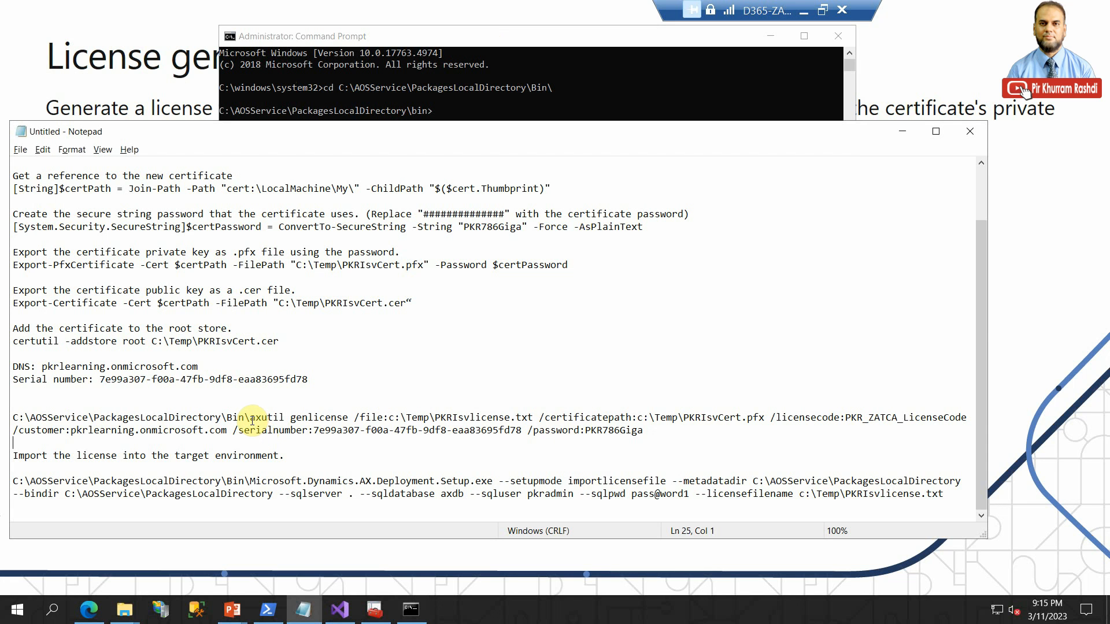
pyautogui.moveTo(250, 420); pyautogui.dragTo(645, 441)
pyautogui.rightClick(604, 428)
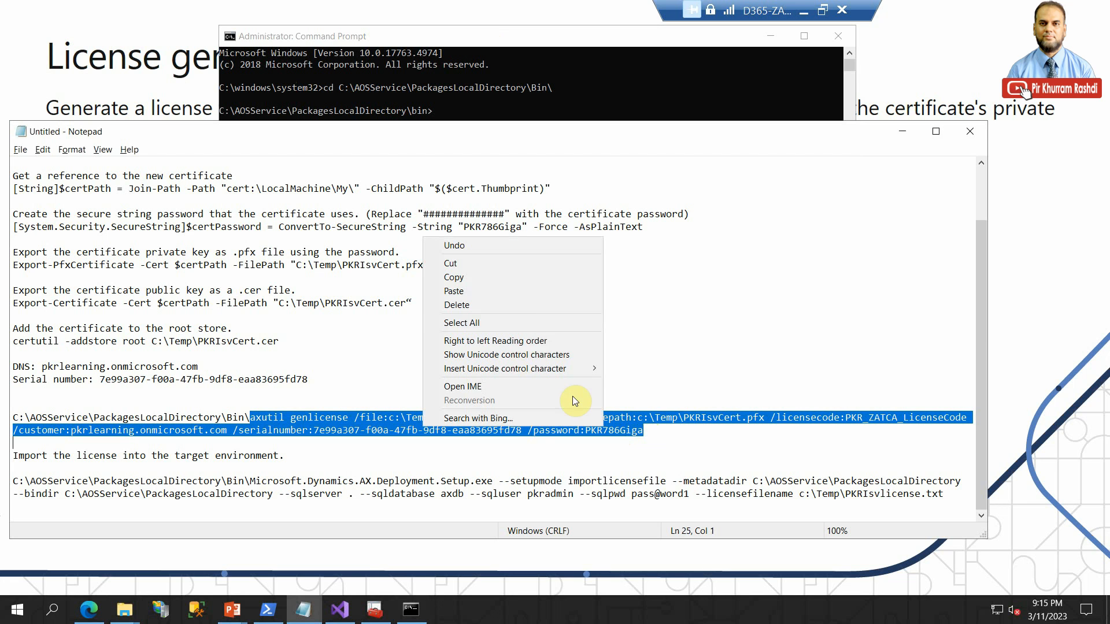
pyautogui.click(507, 279)
pyautogui.click(457, 104)
pyautogui.rightClick(458, 103)
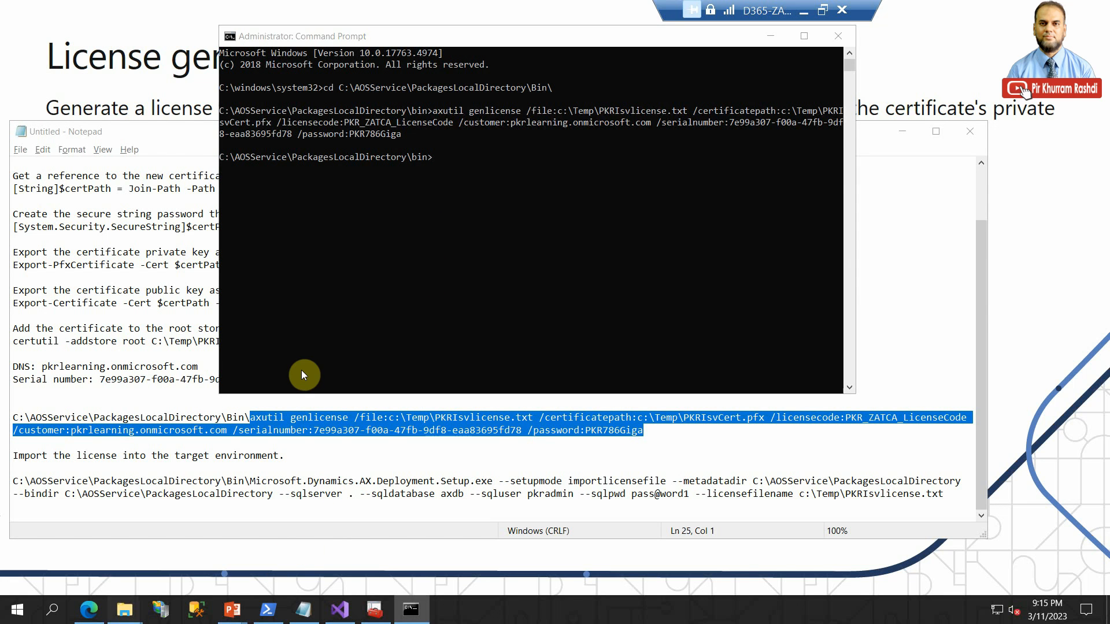
# - Switch to the C:\Temp folder in File Explorer and open the generated license file PKRIsvlicense.txt
pyautogui.moveTo(124, 610)
pyautogui.click(83, 536)
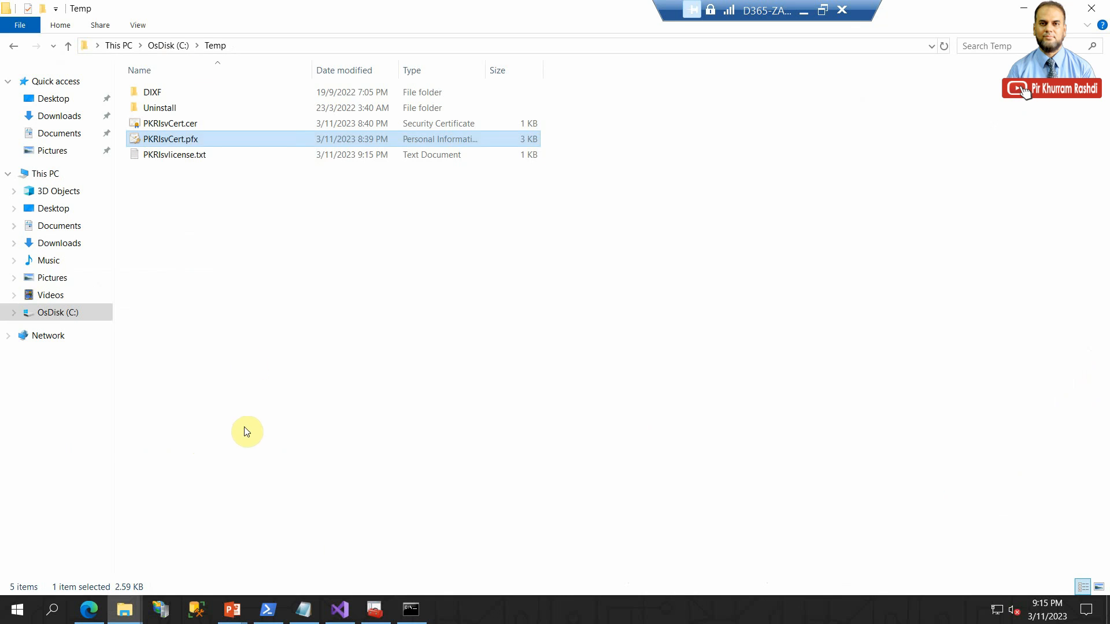
pyautogui.click(193, 163)
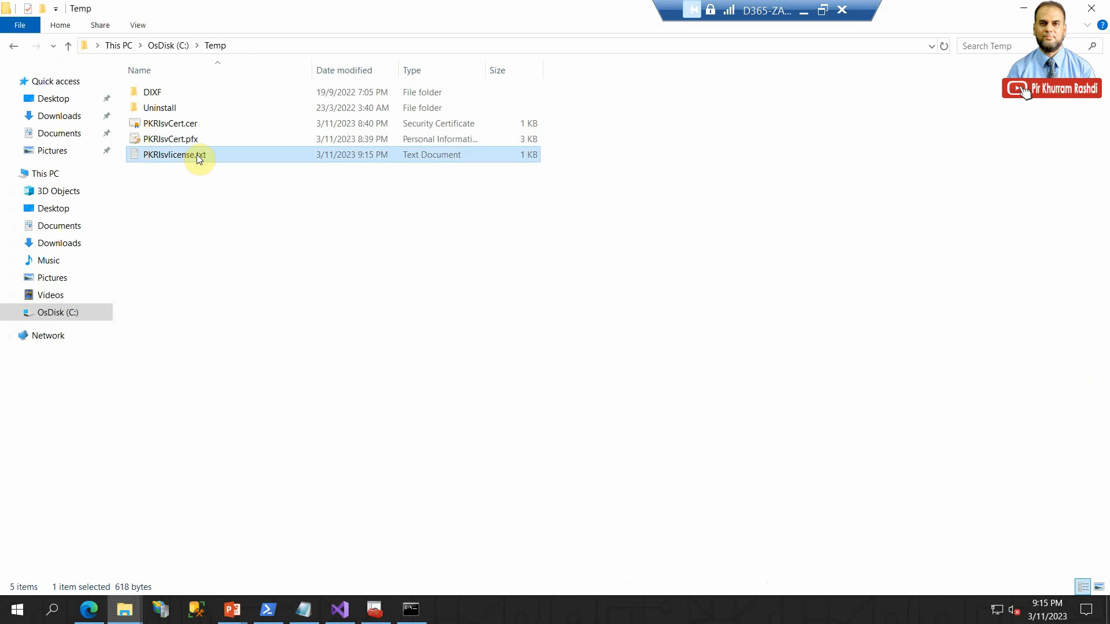
pyautogui.doubleClick(196, 155)
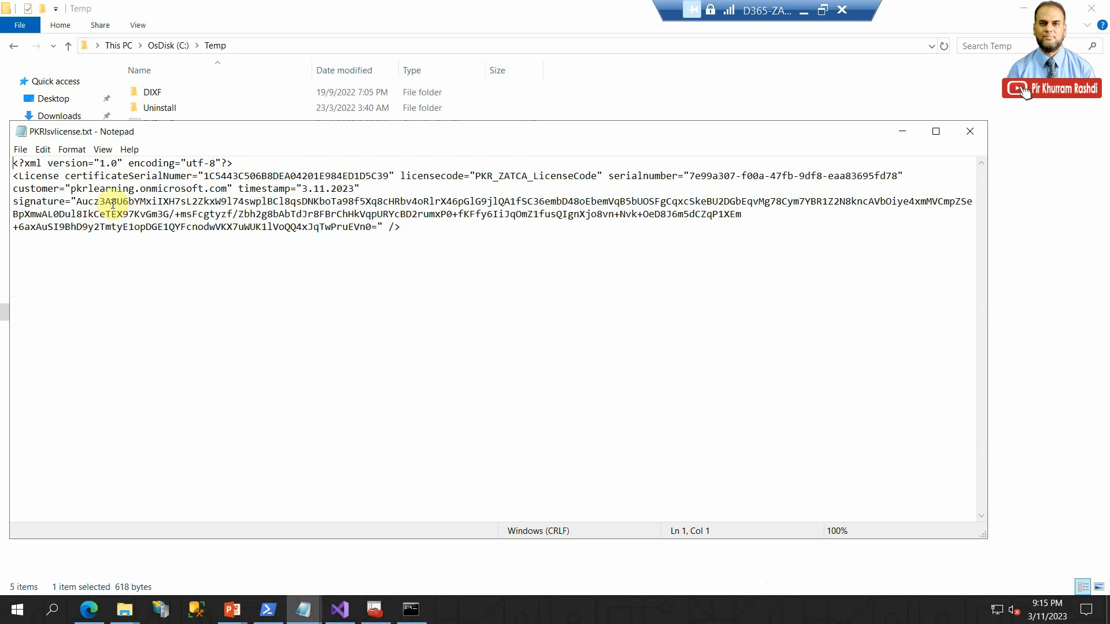
# - Examine the license file's signature, customer, timestamp, serial number, license code and certificate serial number, and close the file
pyautogui.moveTo(87, 201); pyautogui.dragTo(175, 214)
pyautogui.moveTo(71, 189); pyautogui.dragTo(227, 187)
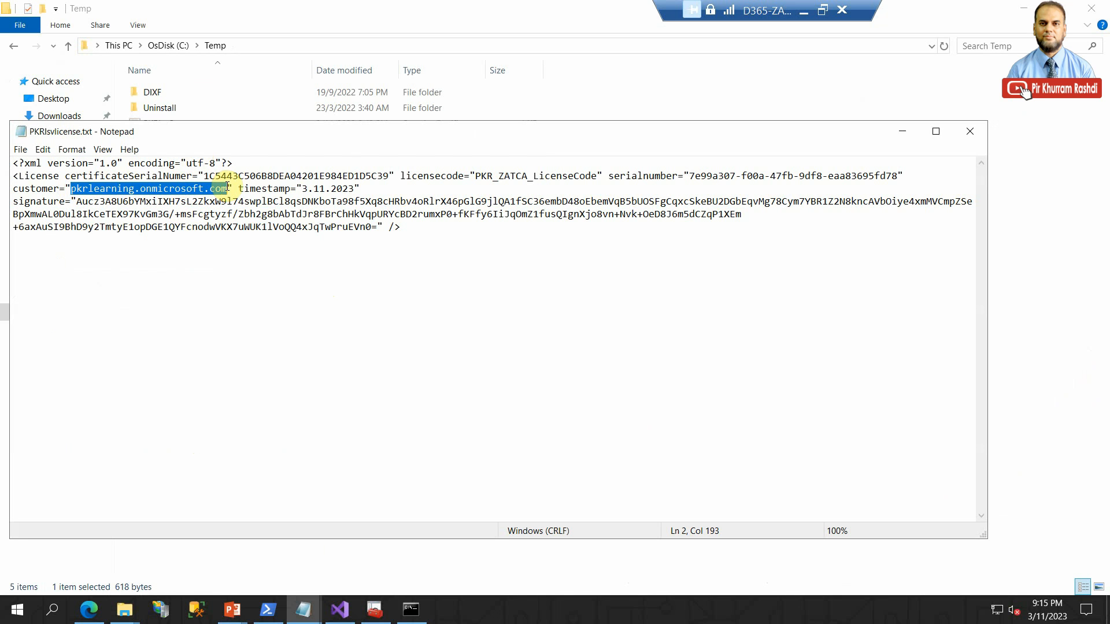
pyautogui.click(304, 190)
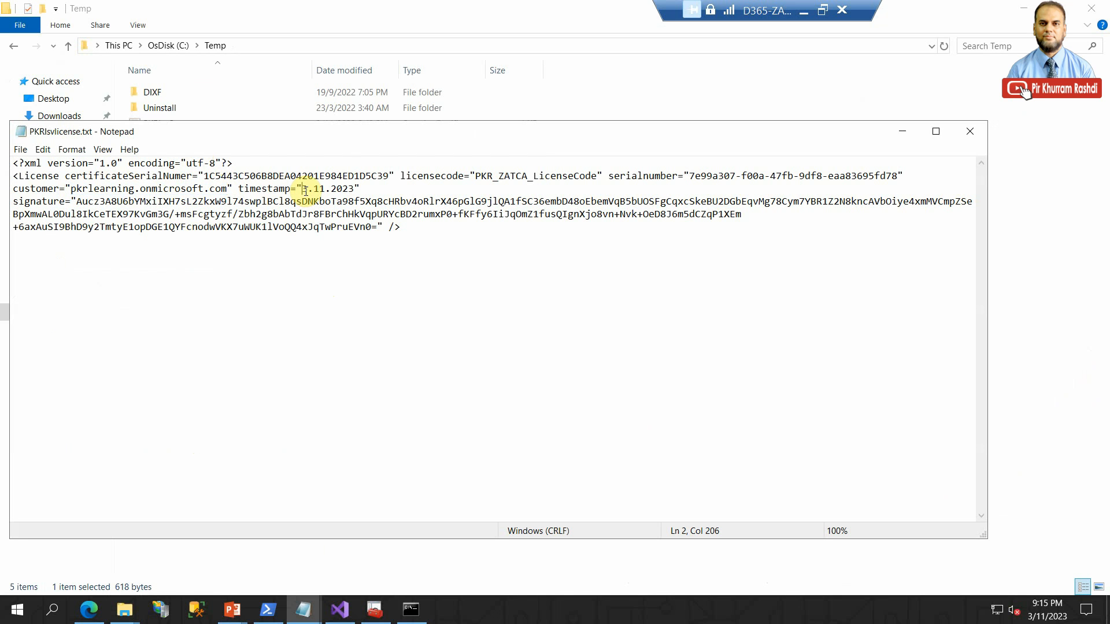
pyautogui.moveTo(305, 190); pyautogui.dragTo(354, 190)
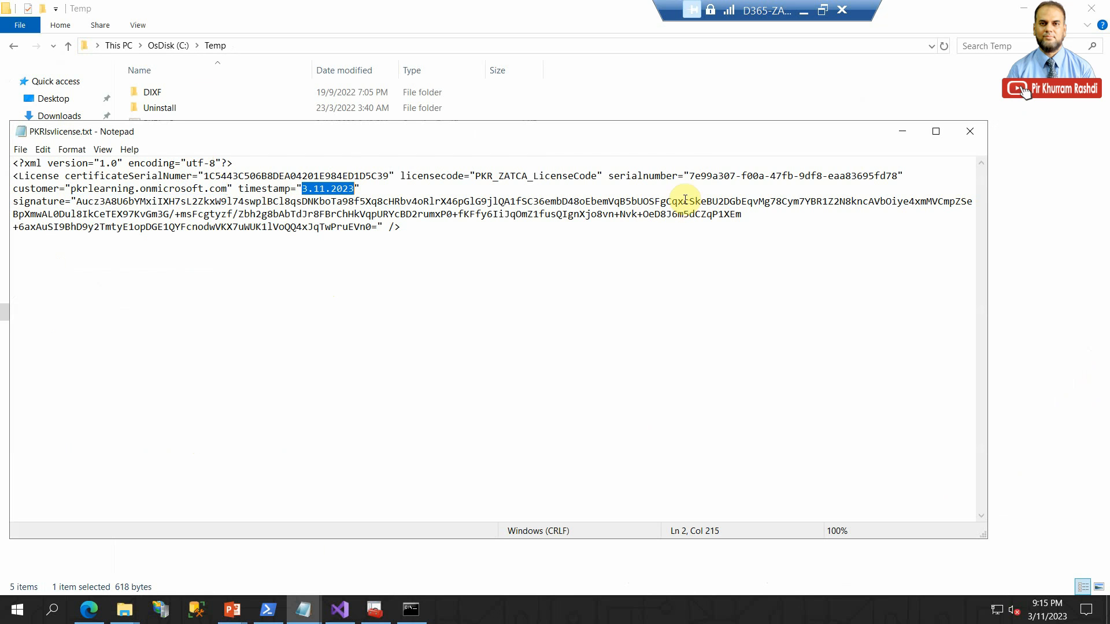
pyautogui.moveTo(688, 175); pyautogui.dragTo(899, 176)
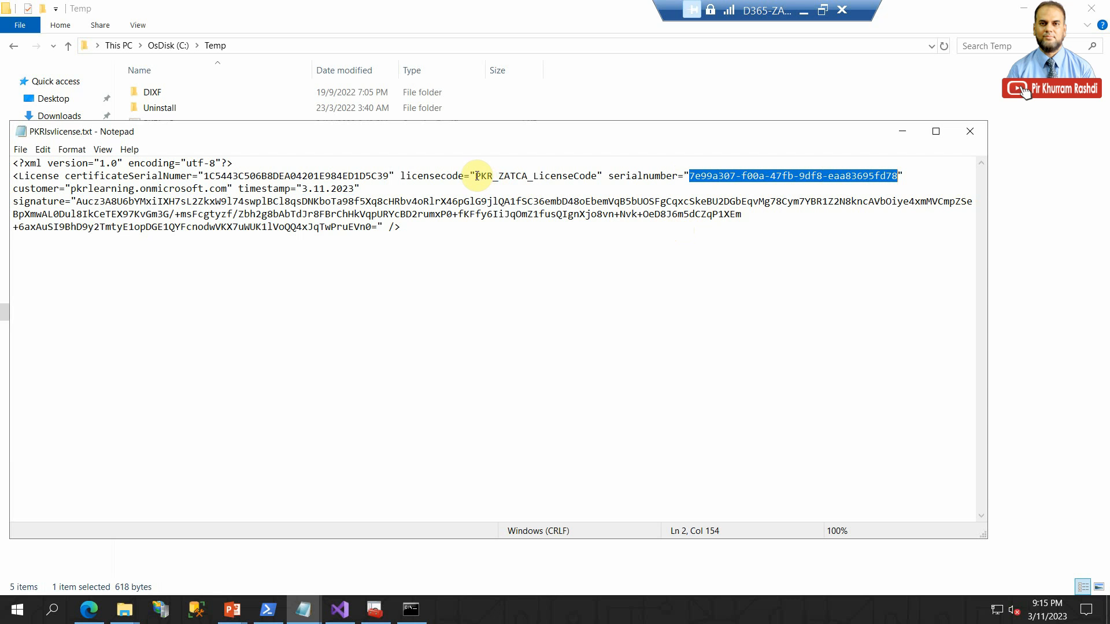
pyautogui.moveTo(475, 176); pyautogui.dragTo(591, 173)
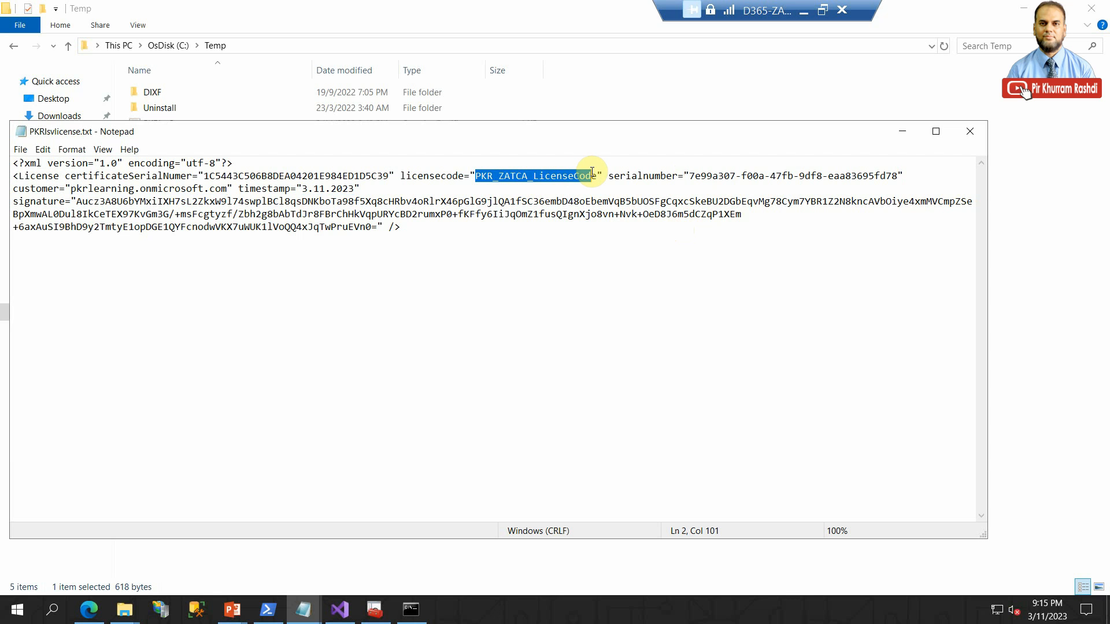
pyautogui.moveTo(203, 176); pyautogui.dragTo(389, 179)
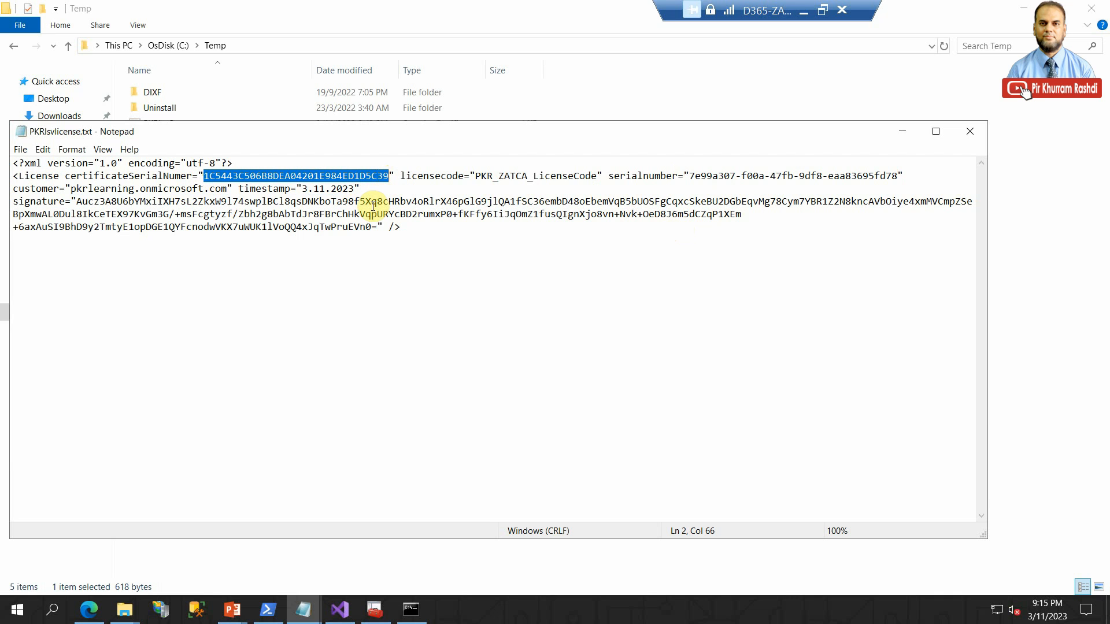
pyautogui.click(969, 132)
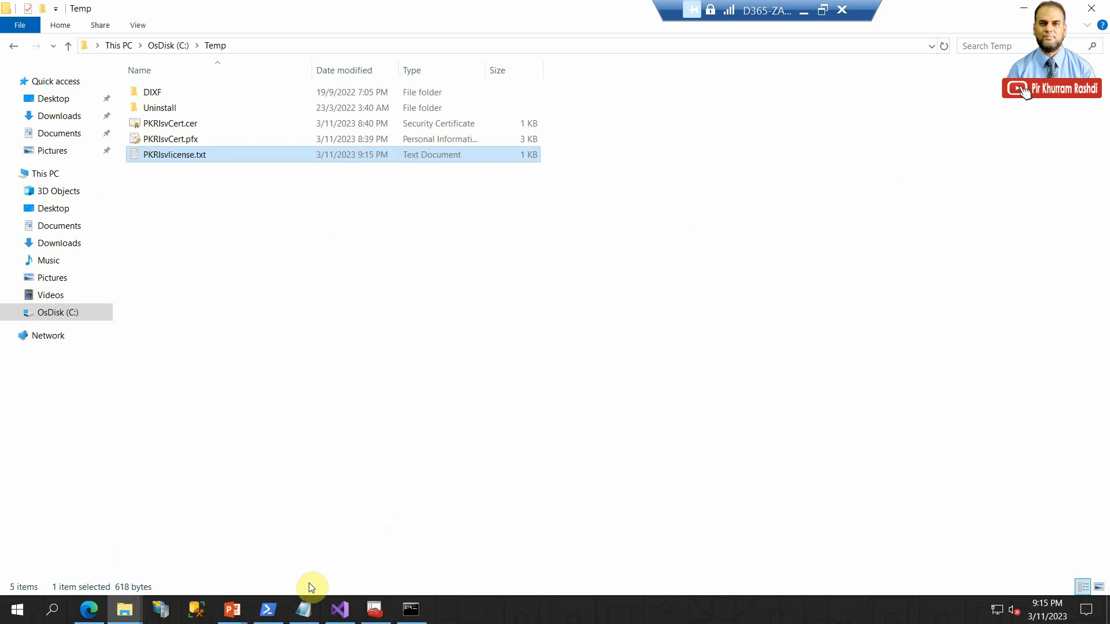
# - Switch to the PowerPoint slide show and advance to the slide on importing the license into the target environment (Dev)
pyautogui.click(303, 609)
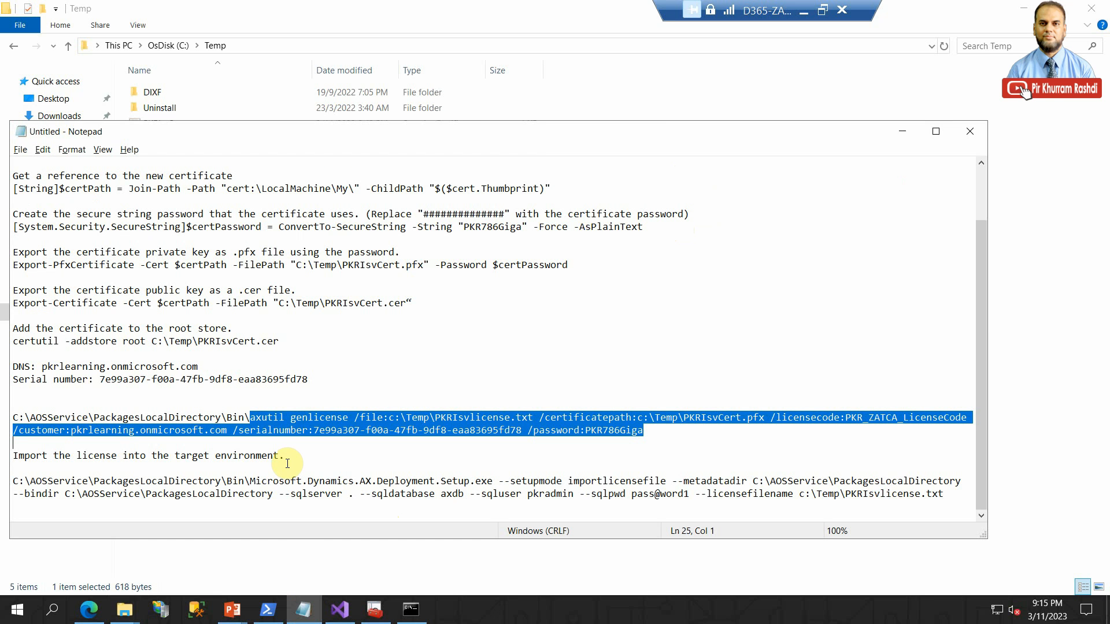
pyautogui.click(232, 610)
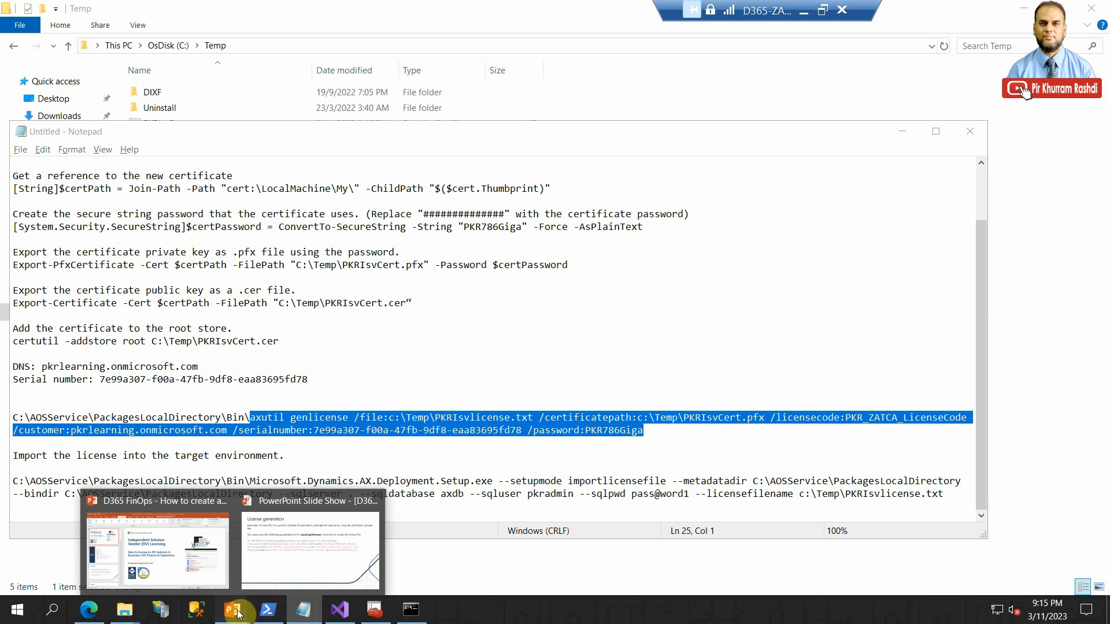
pyautogui.click(310, 533)
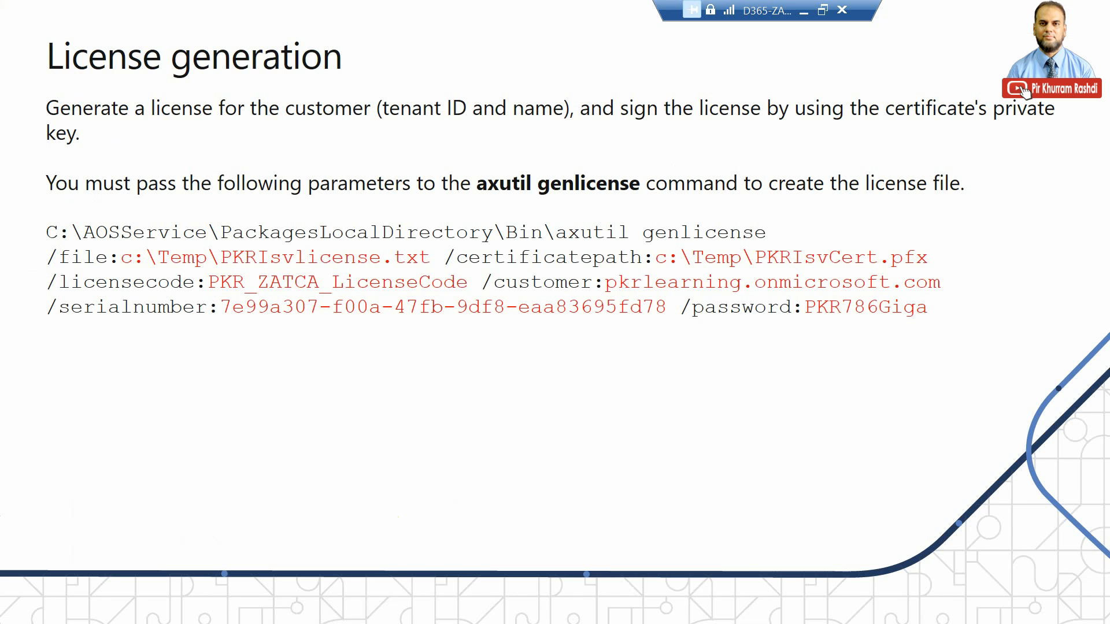
pyautogui.click(410, 414)
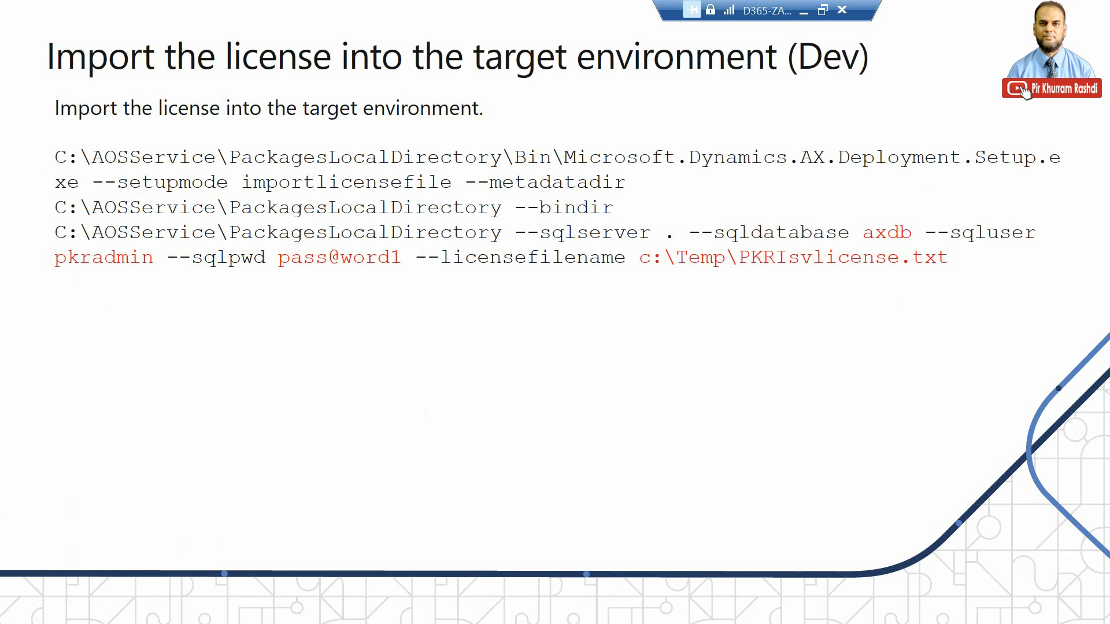
# - Switch to the Notepad notes and examine the import command's setup executable, metadata directory, bin directory and axdb database parameters
pyautogui.hotkey('alt', 'Tab')
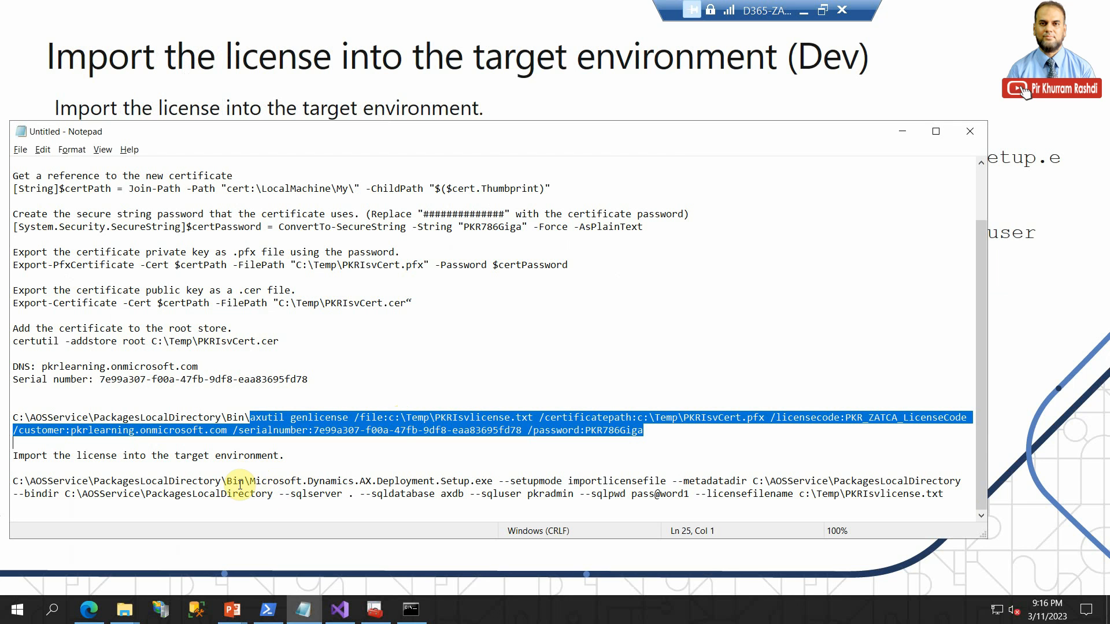
pyautogui.click(186, 483)
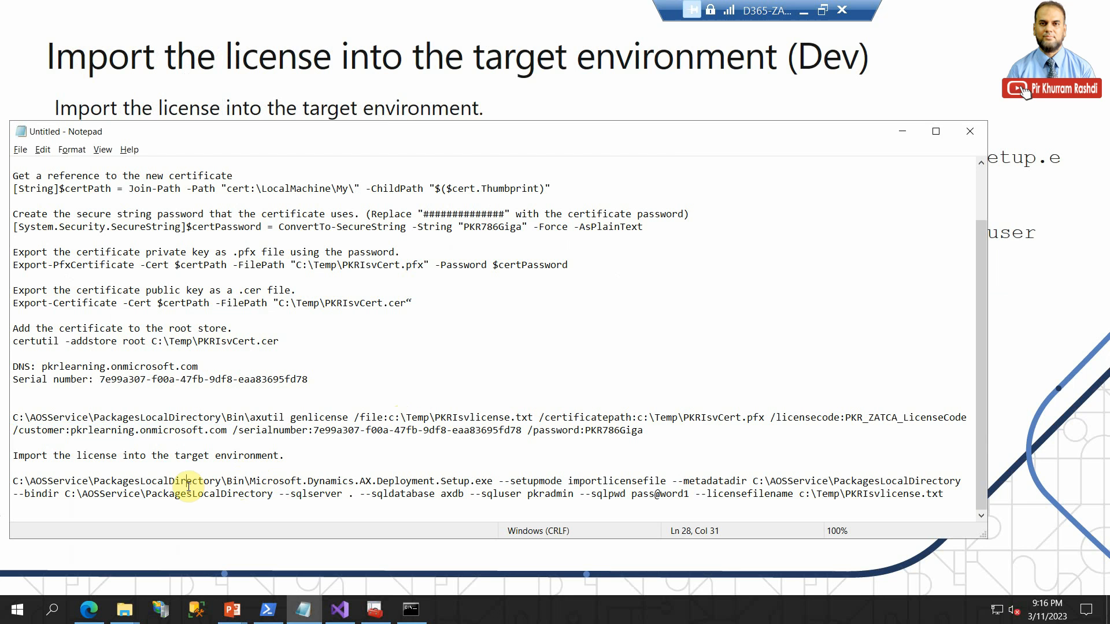
pyautogui.click(245, 484)
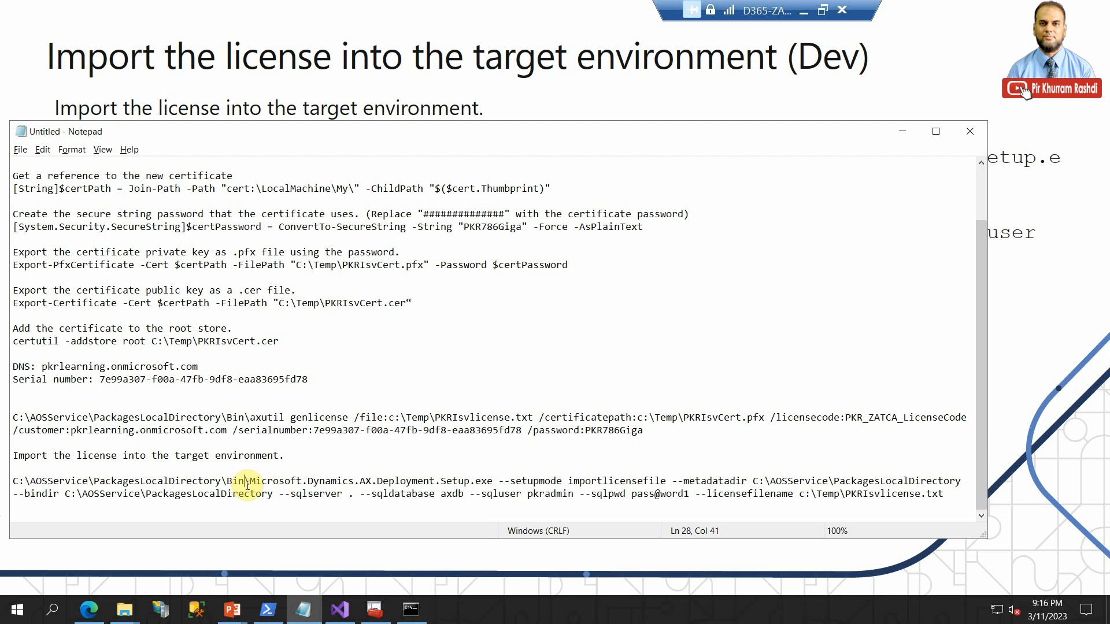
pyautogui.moveTo(250, 483); pyautogui.dragTo(494, 484)
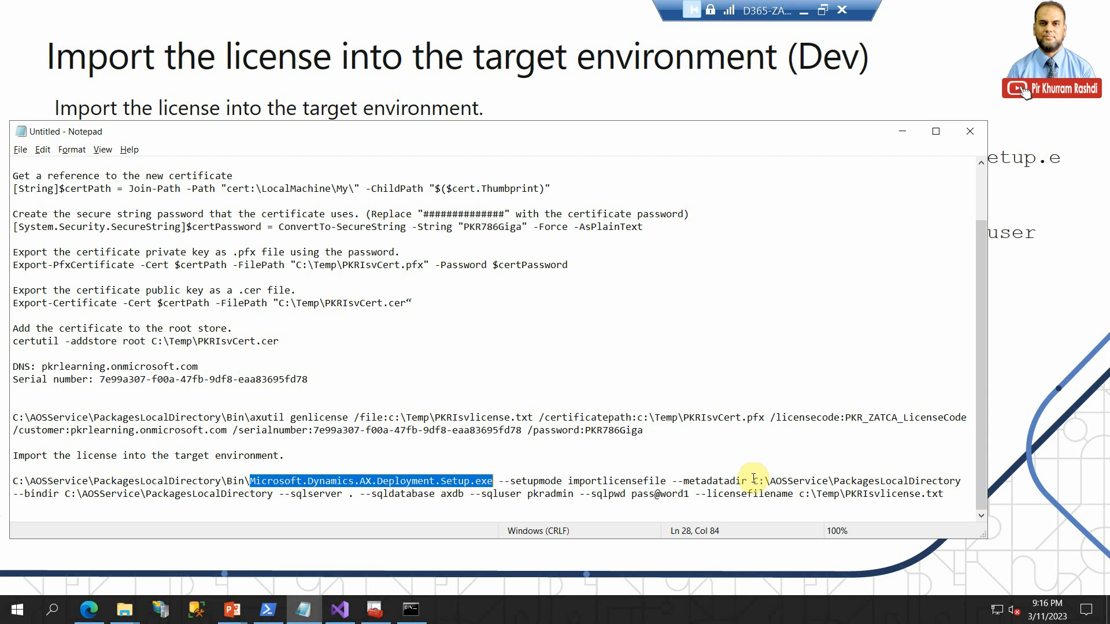
pyautogui.moveTo(753, 480); pyautogui.dragTo(932, 481)
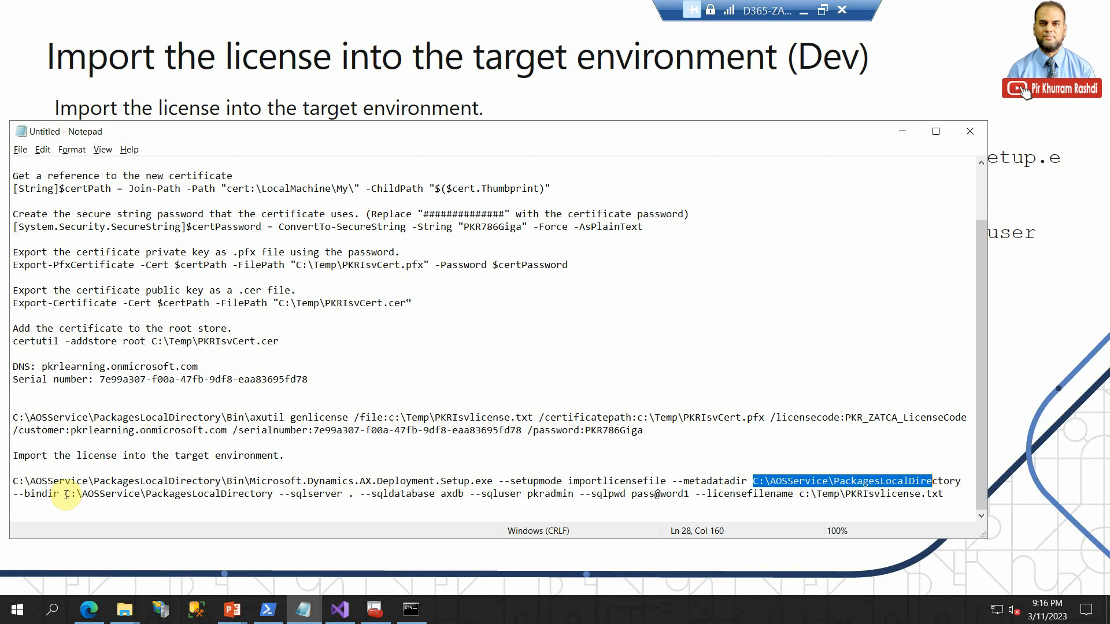
pyautogui.moveTo(65, 495); pyautogui.dragTo(273, 495)
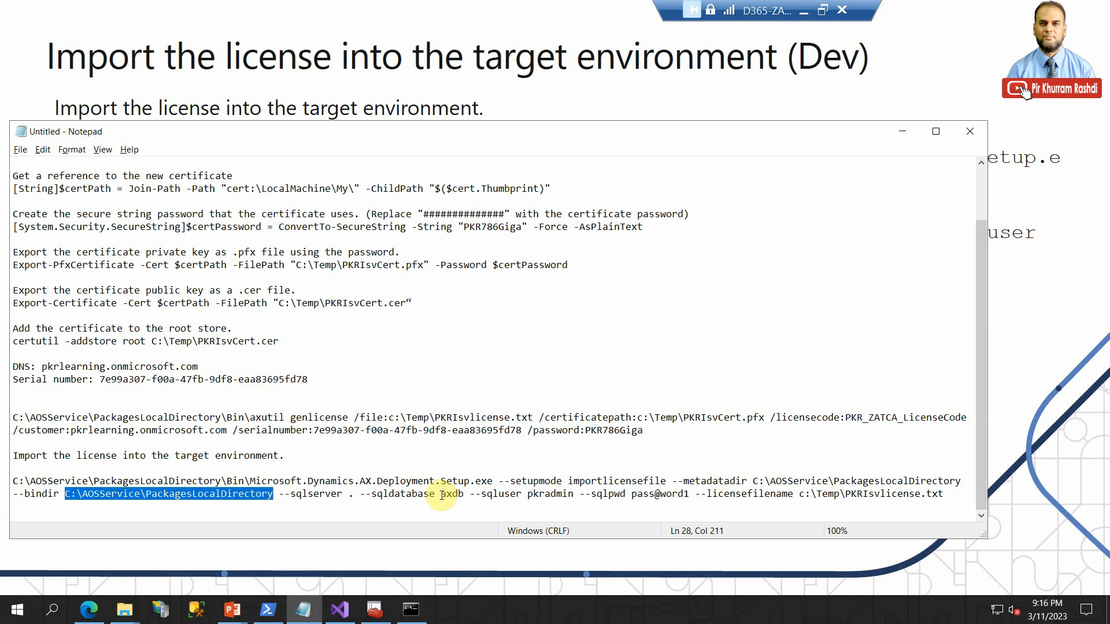
pyautogui.moveTo(440, 495); pyautogui.dragTo(465, 494)
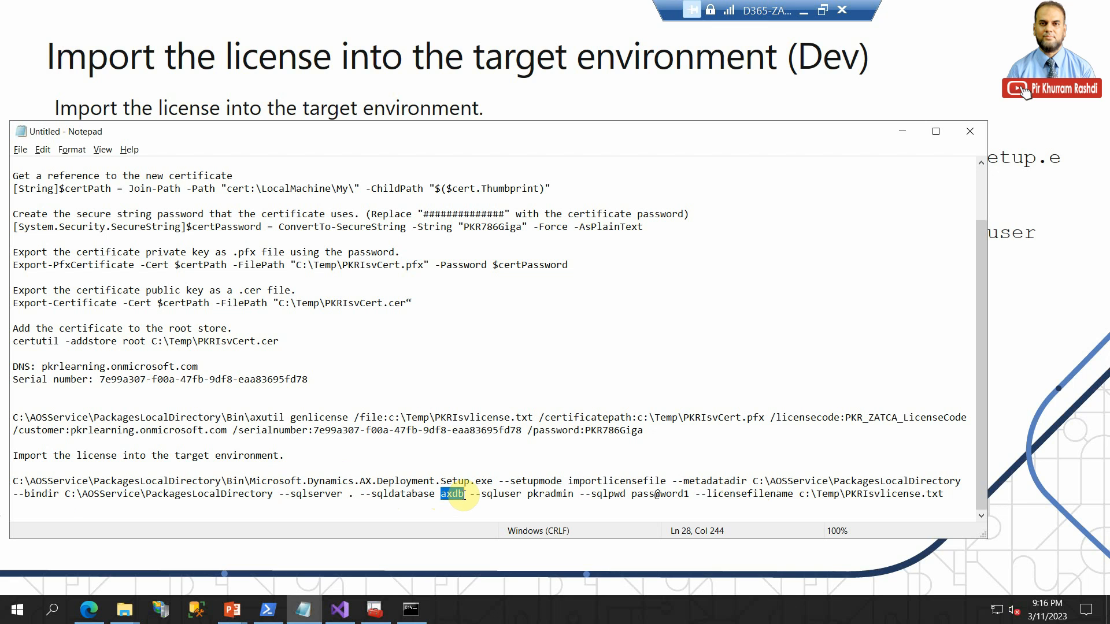
# - Launch SQL Server Management Studio and, while it loads, review the import command's SQL user, password, license file and server parameters in the notes
pyautogui.click(201, 615)
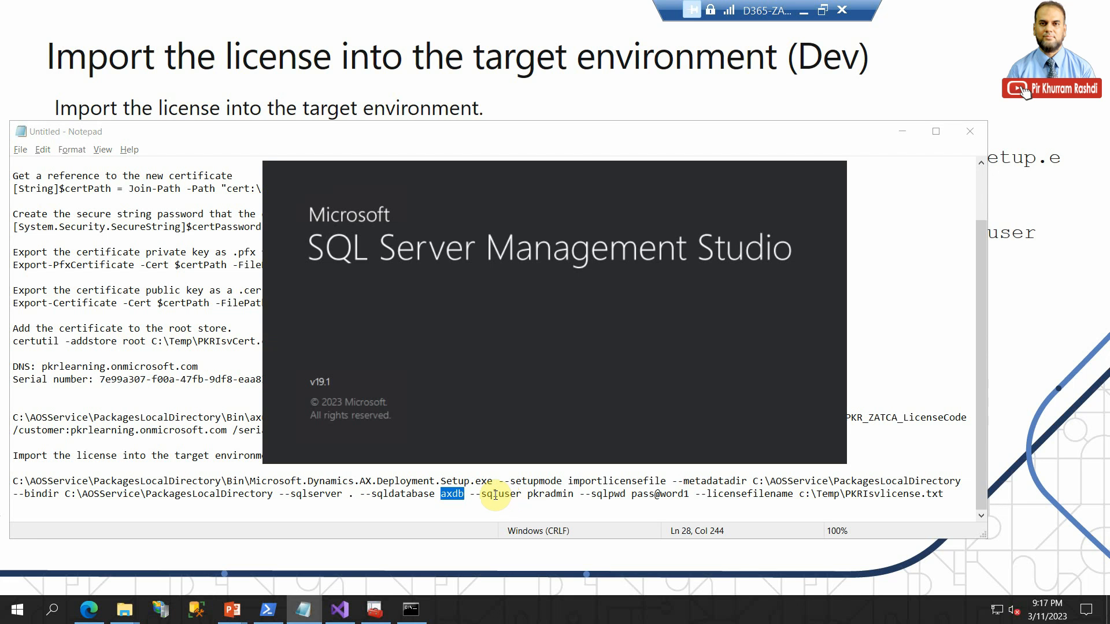
pyautogui.moveTo(528, 496); pyautogui.dragTo(691, 496)
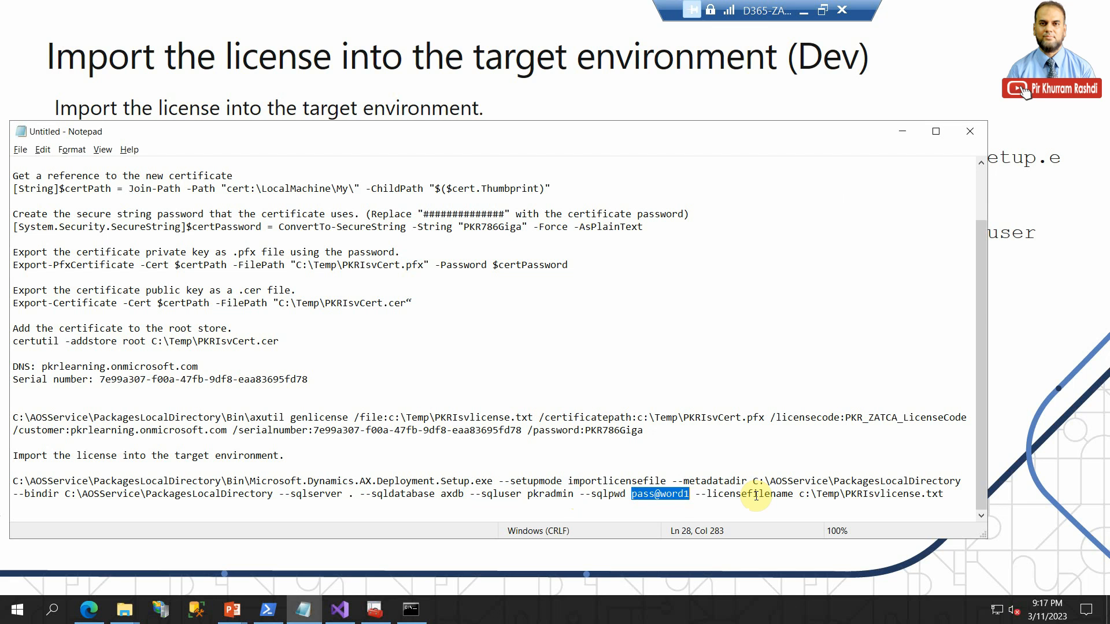
pyautogui.click(714, 493)
pyautogui.click(942, 493)
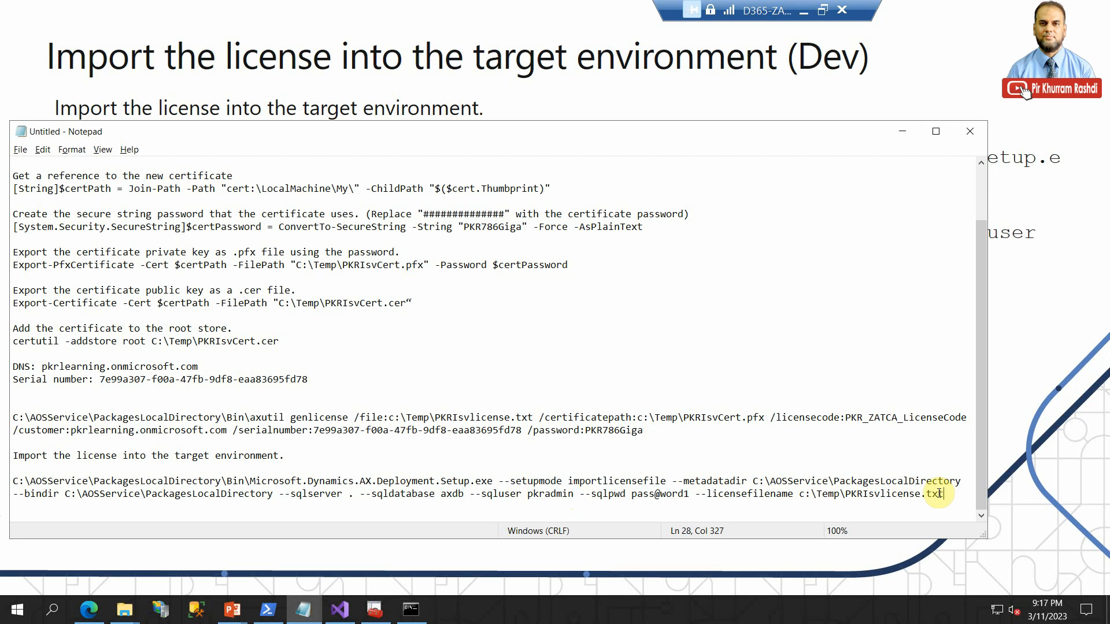
pyautogui.moveTo(943, 493); pyautogui.dragTo(881, 493)
pyautogui.click(322, 493)
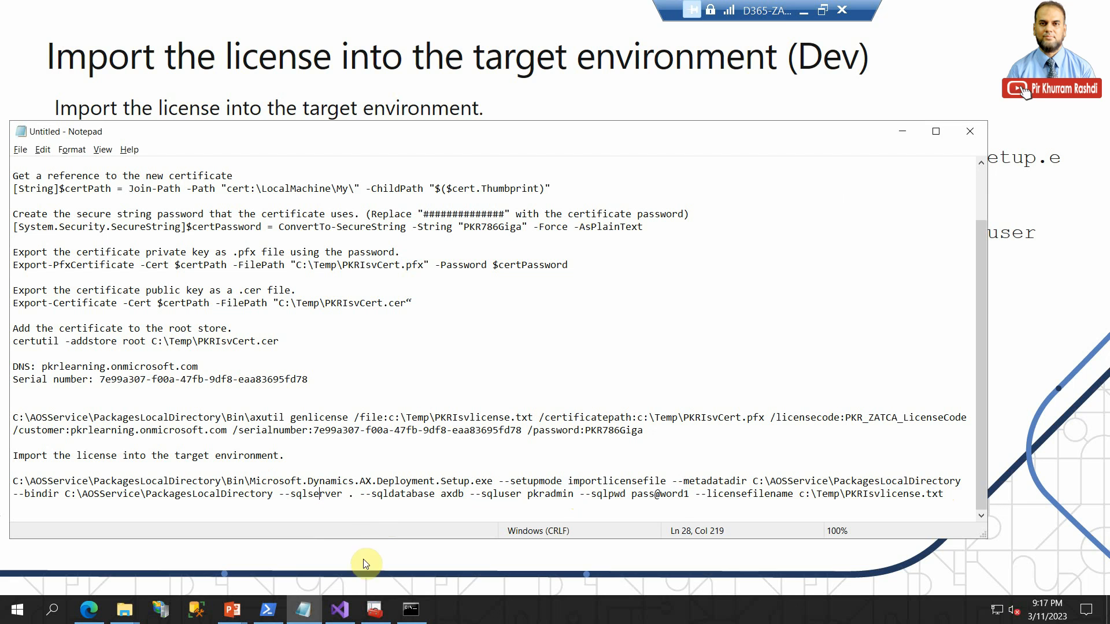
# - Connect to the MININT-57EHFHJ database engine with Windows Authentication in SQL Server Management Studio and select the AxDB database
pyautogui.click(201, 614)
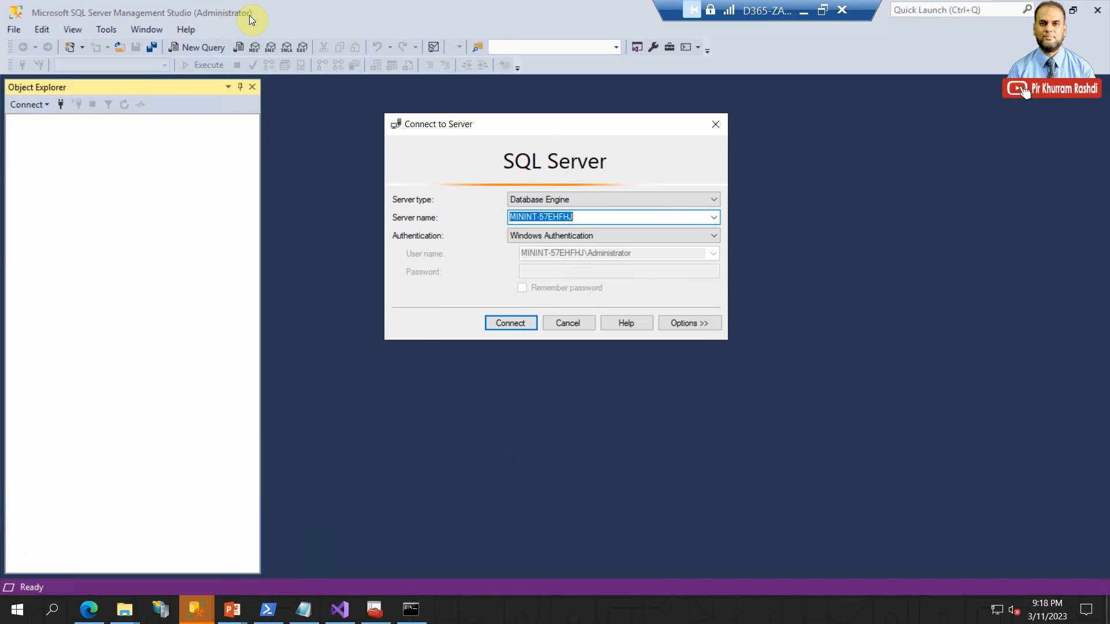
pyautogui.click(497, 322)
pyautogui.click(27, 134)
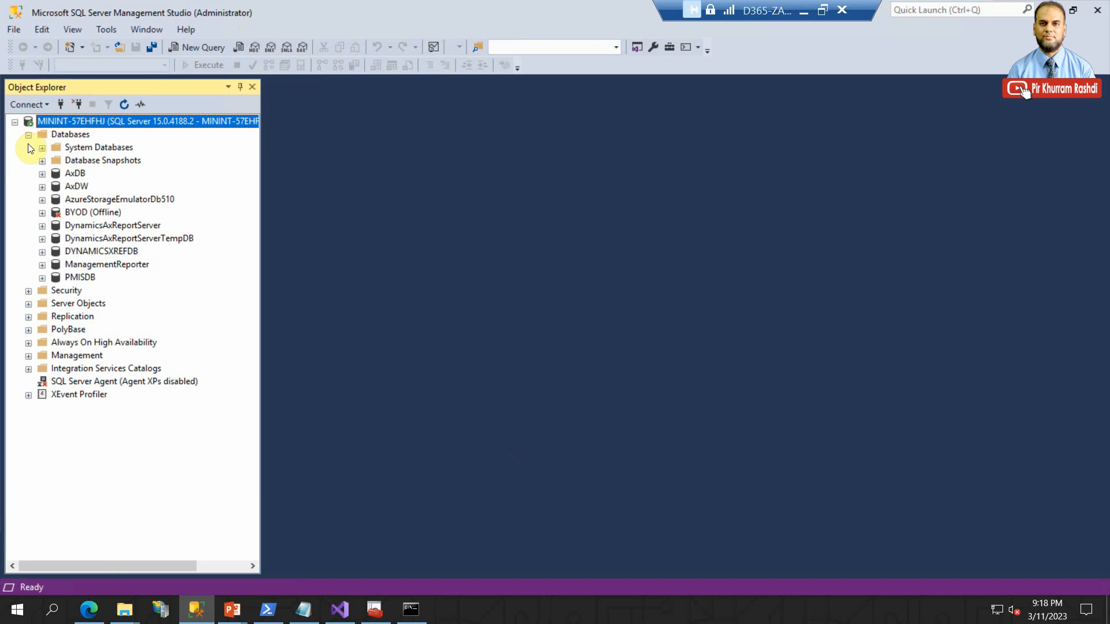
pyautogui.click(70, 176)
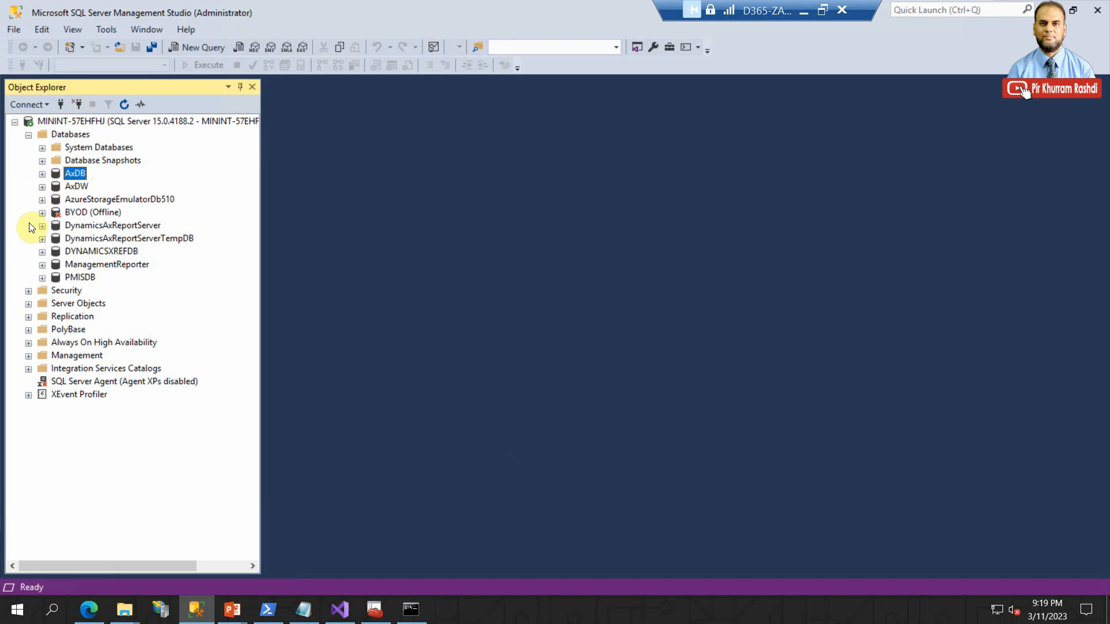
# - Expand the server's Security logins and select the AOSUser login
pyautogui.click(28, 291)
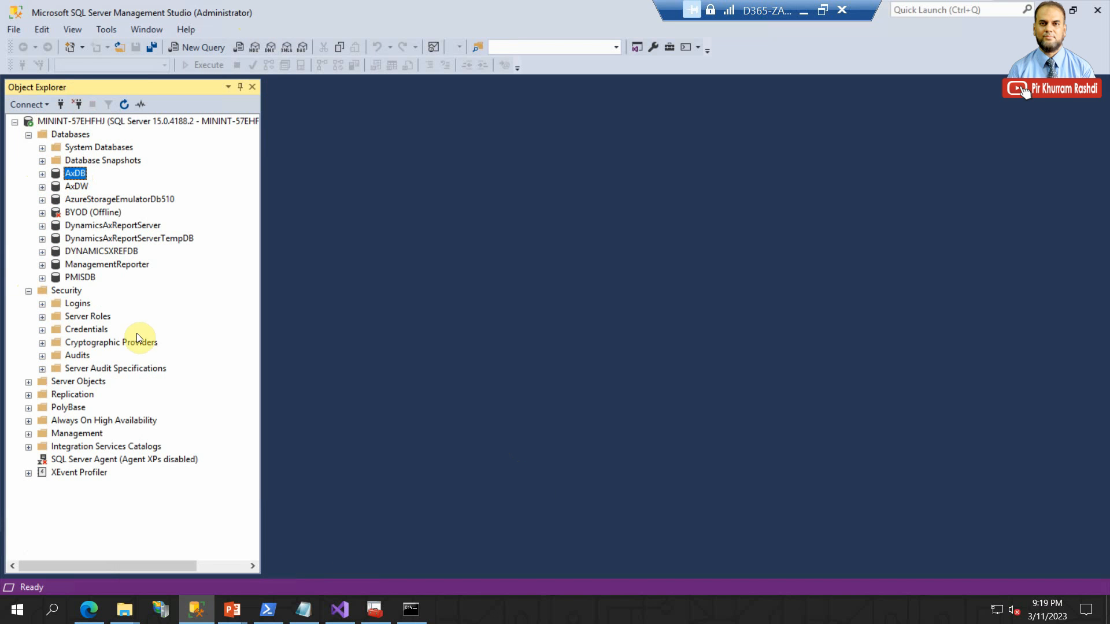
pyautogui.click(42, 304)
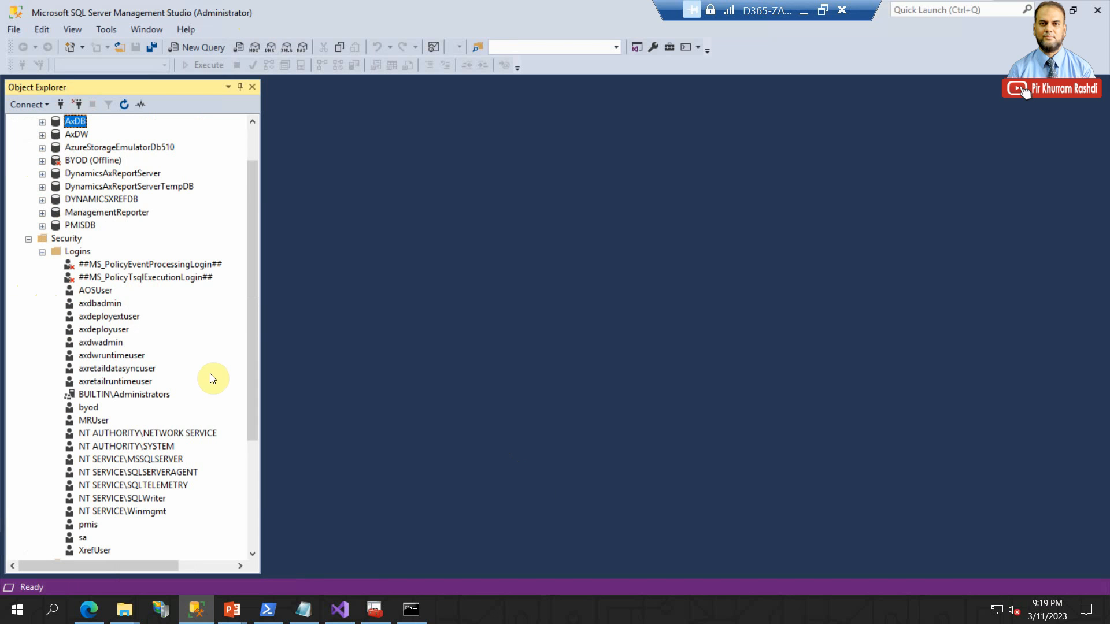
pyautogui.click(98, 292)
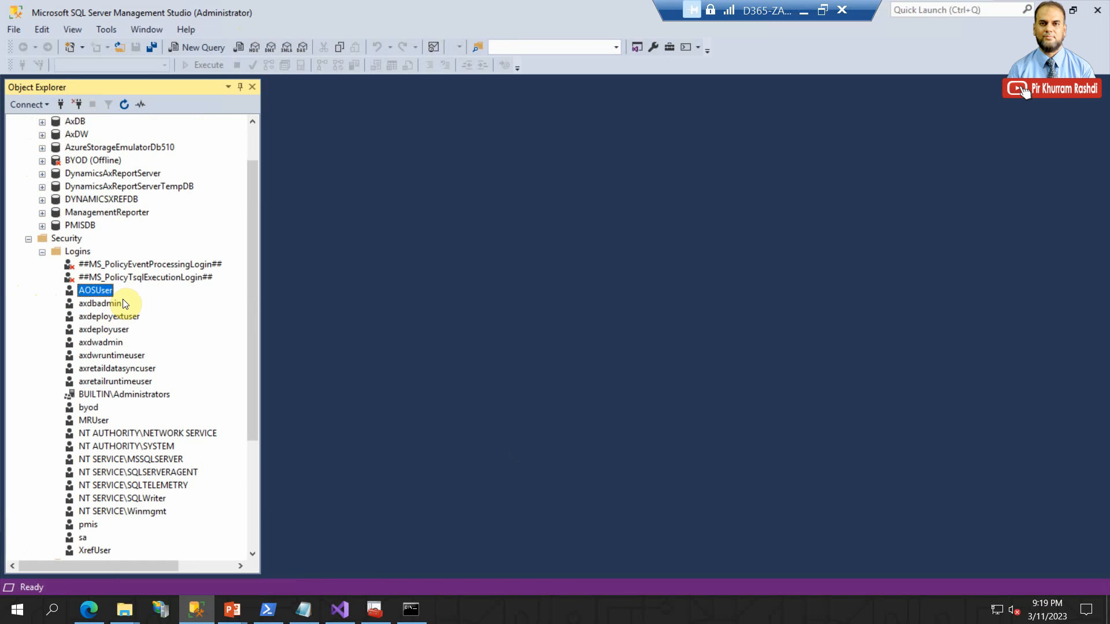
# - Copy the SQL user name pkradmin from the import command in the Notepad notes and return to SQL Server Management Studio
pyautogui.click(303, 609)
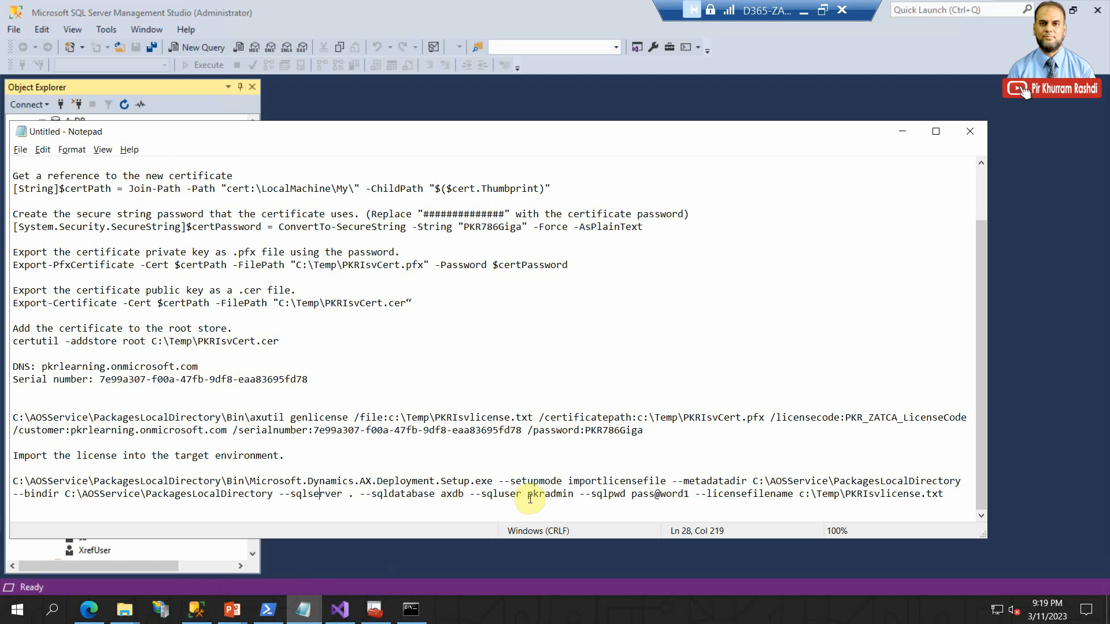
pyautogui.moveTo(527, 495); pyautogui.dragTo(574, 495)
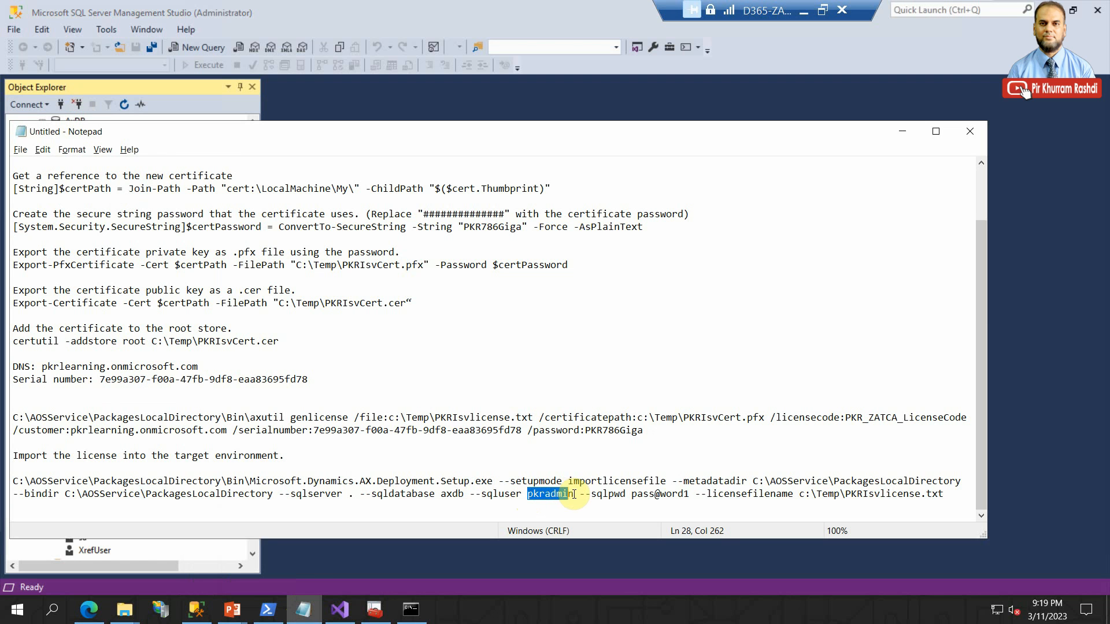
pyautogui.rightClick(574, 495)
pyautogui.click(480, 345)
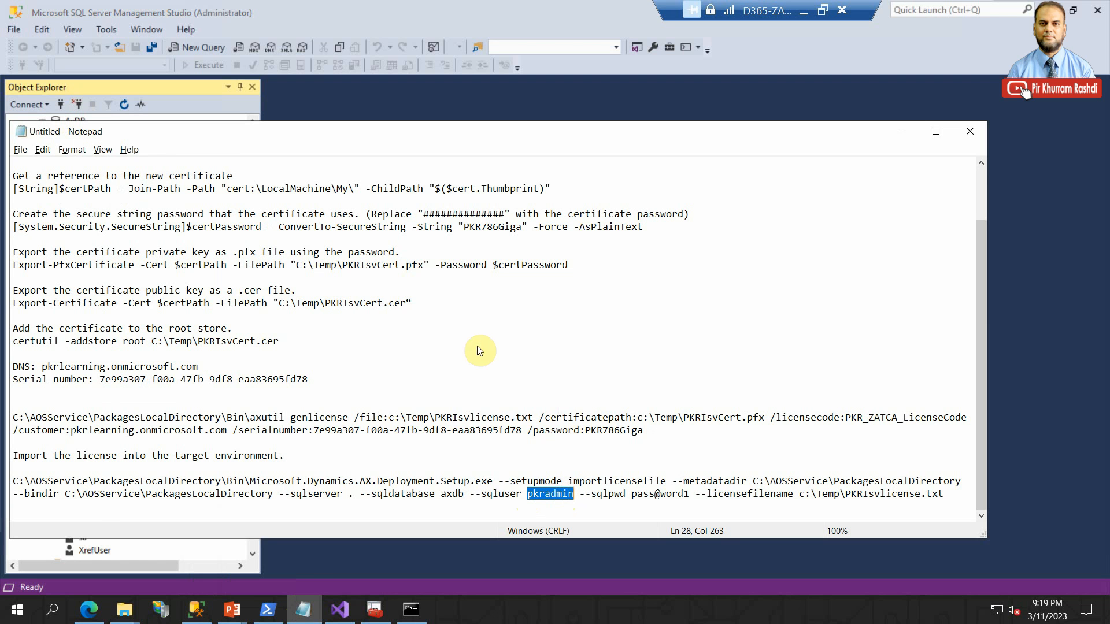
pyautogui.click(515, 96)
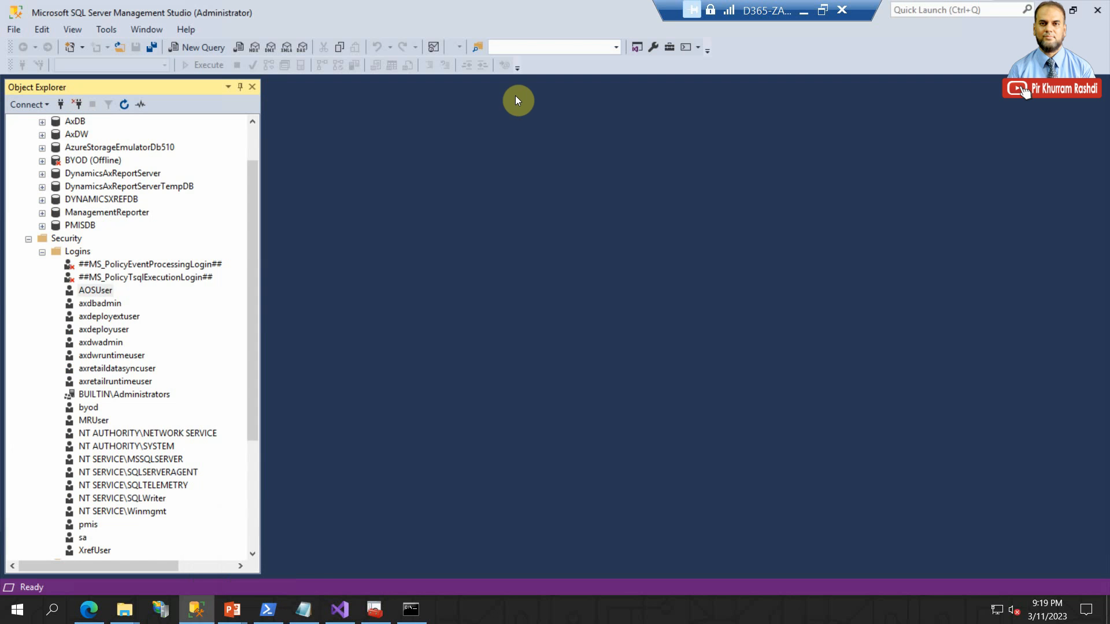
# - Start a new login named pkradmin with SQL Server authentication and turn off password policy enforcement
pyautogui.rightClick(78, 252)
pyautogui.click(92, 259)
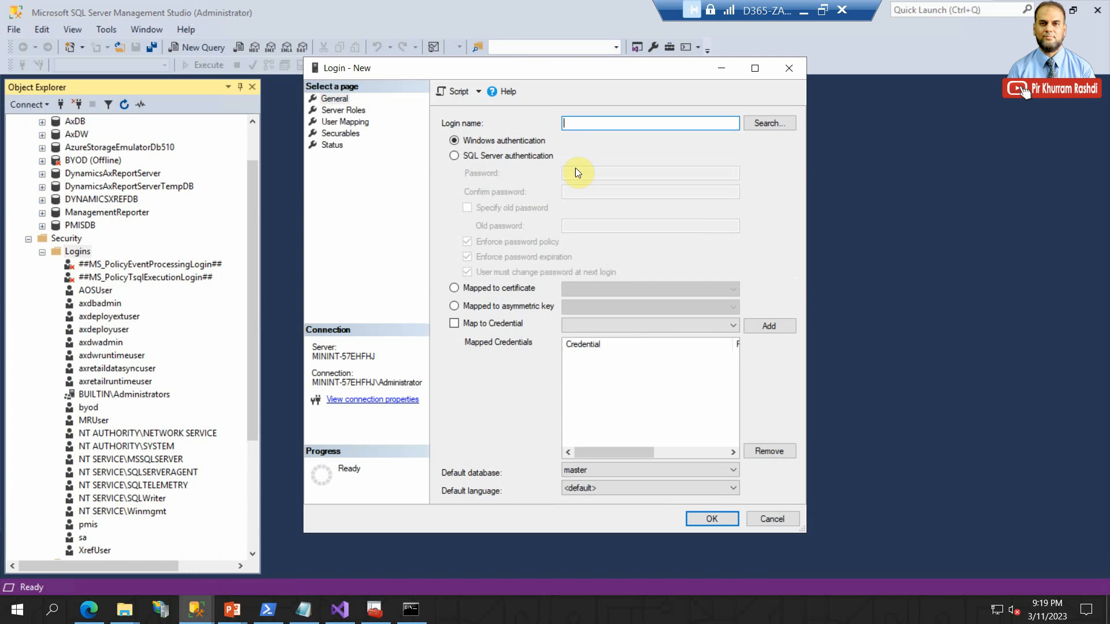
pyautogui.hotkey('ctrl', 'v')
pyautogui.click(526, 156)
pyautogui.click(501, 241)
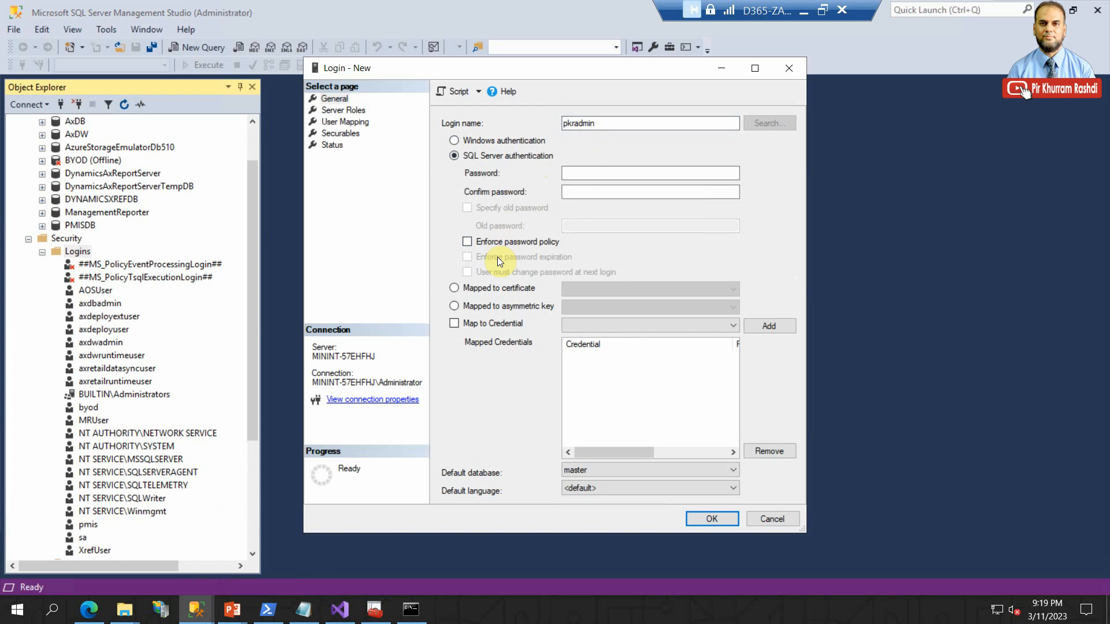
# - Enter and confirm the password for the new pkradmin login
pyautogui.click(571, 174)
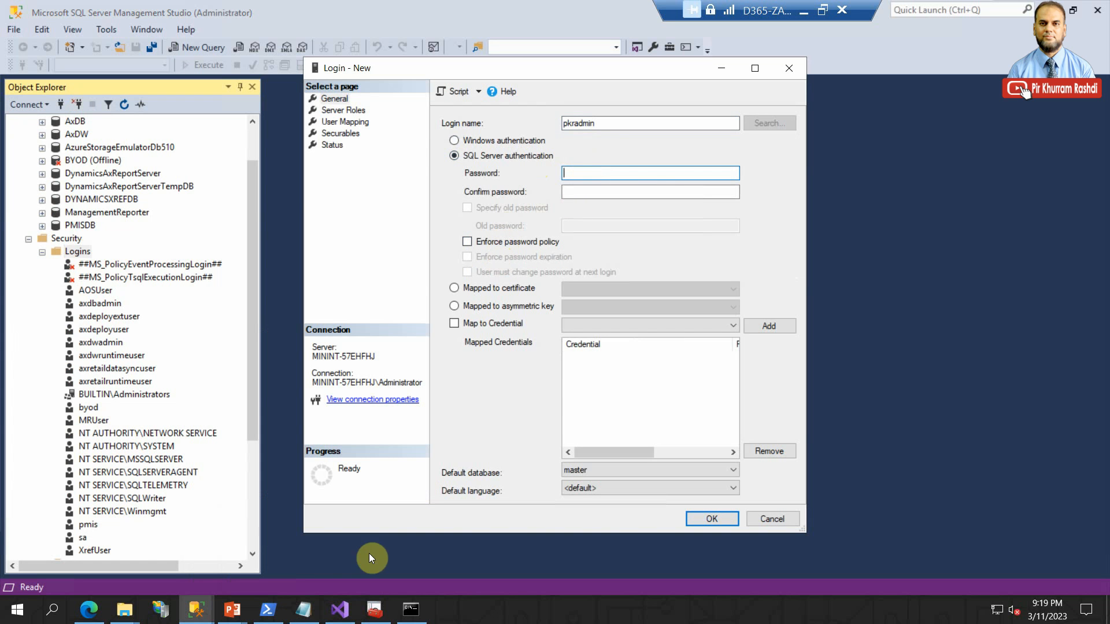
pyautogui.write('1234567890')
pyautogui.press('Tab')
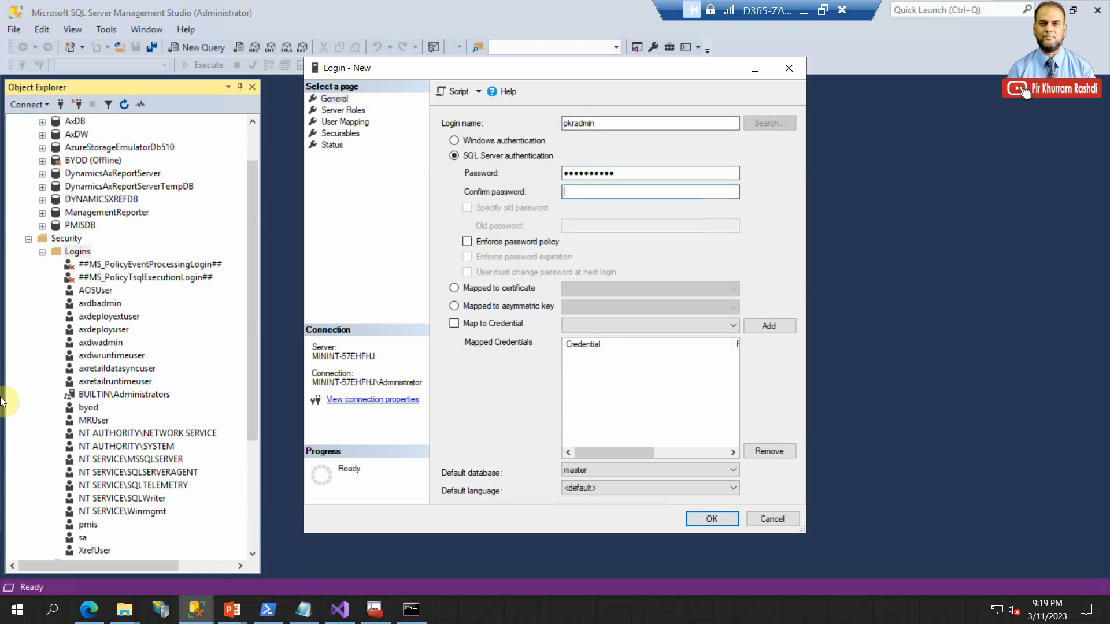
pyautogui.write('1234567890')
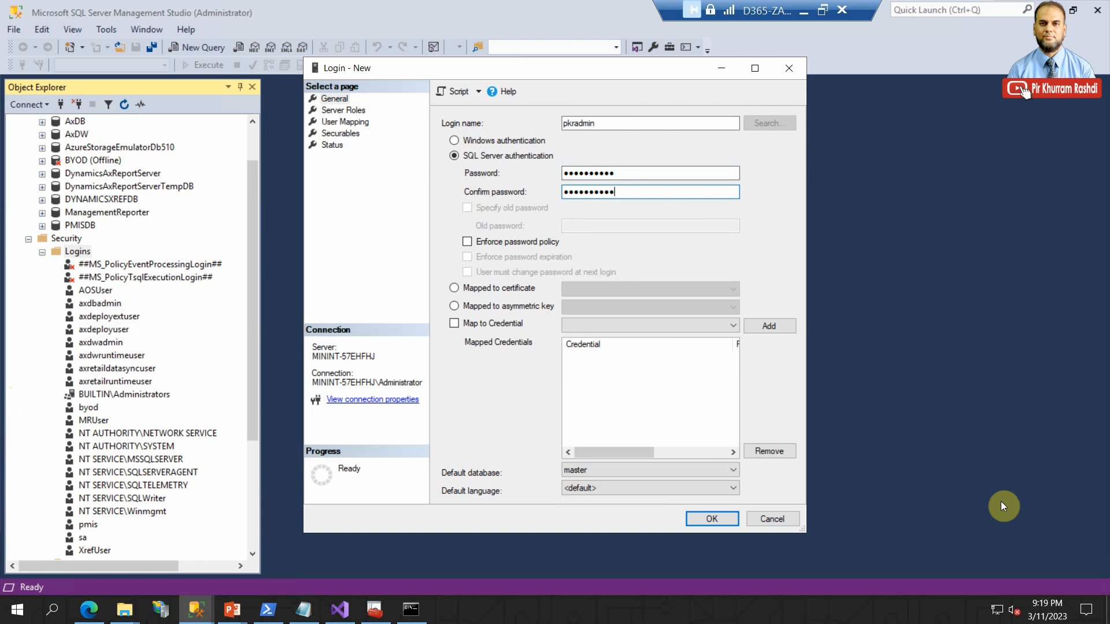
# - Grant the pkradmin login the sysadmin server role and create the login
pyautogui.click(343, 111)
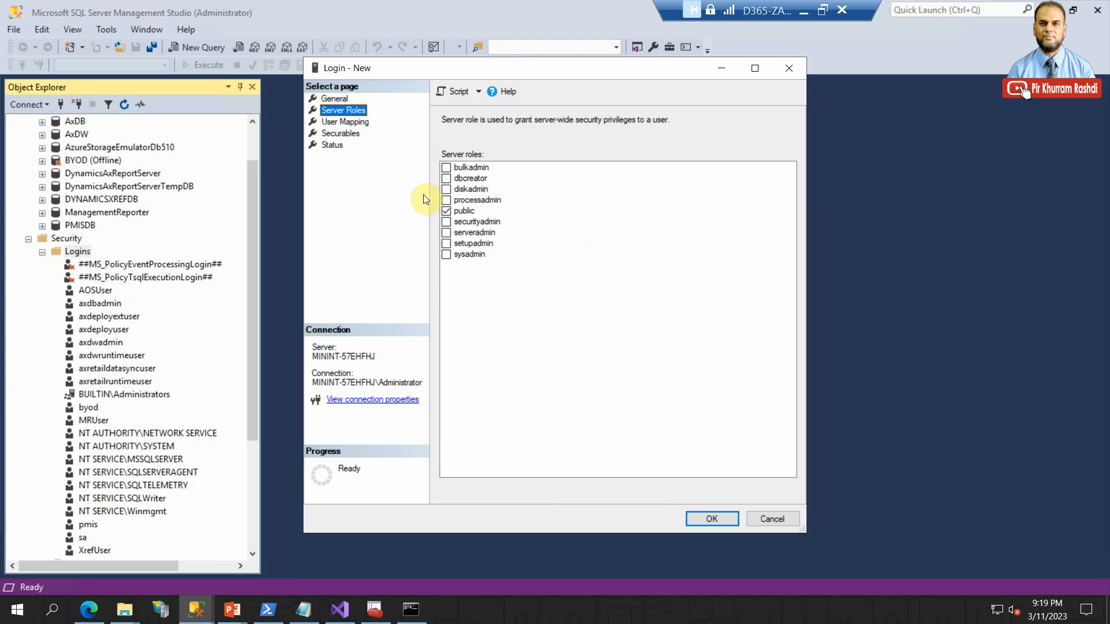
pyautogui.click(445, 255)
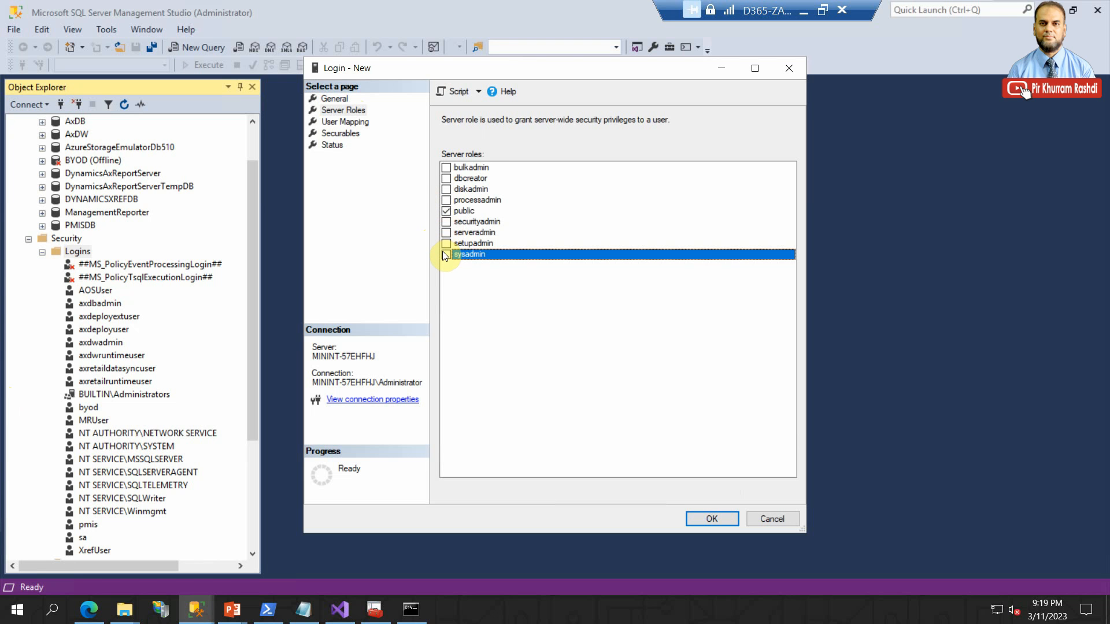
pyautogui.click(446, 254)
pyautogui.click(709, 519)
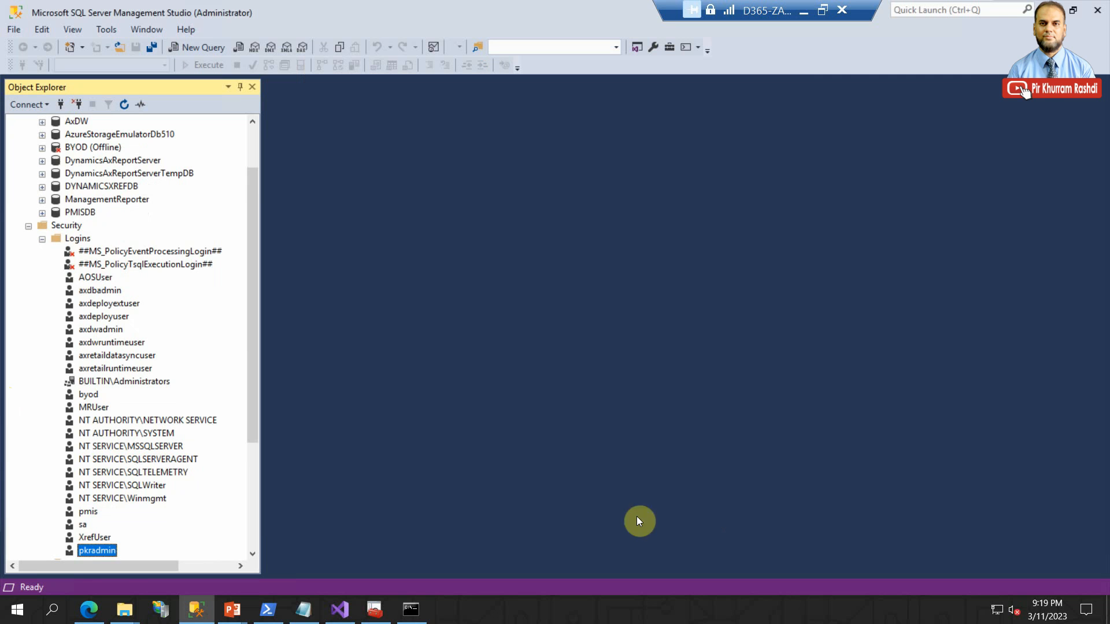
# - Copy the import command from Microsoft.Dynamics.AX.Deployment.Setup.exe through c:\Temp\PKRIsvlicense.txt in the Notepad notes, and check its license file path
pyautogui.click(305, 614)
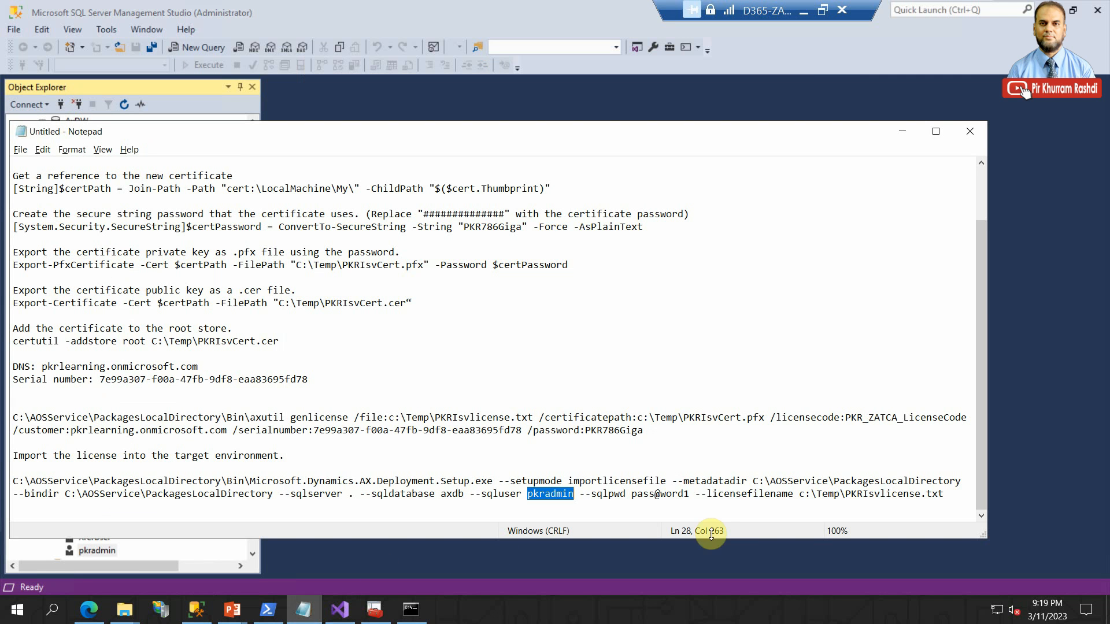
pyautogui.click(689, 494)
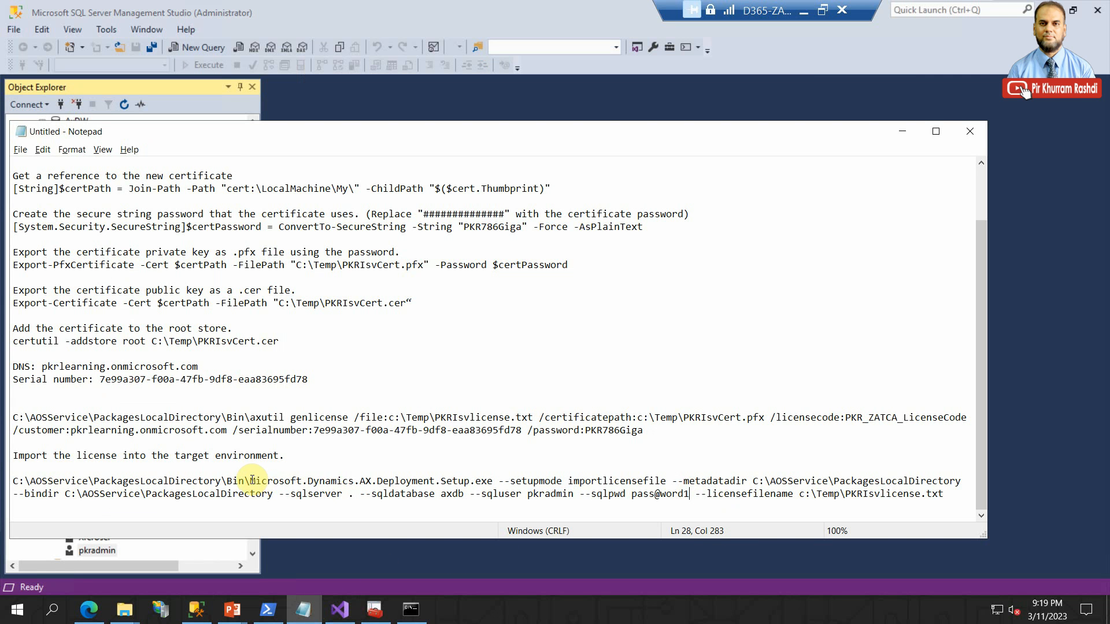
pyautogui.moveTo(249, 481); pyautogui.dragTo(943, 495)
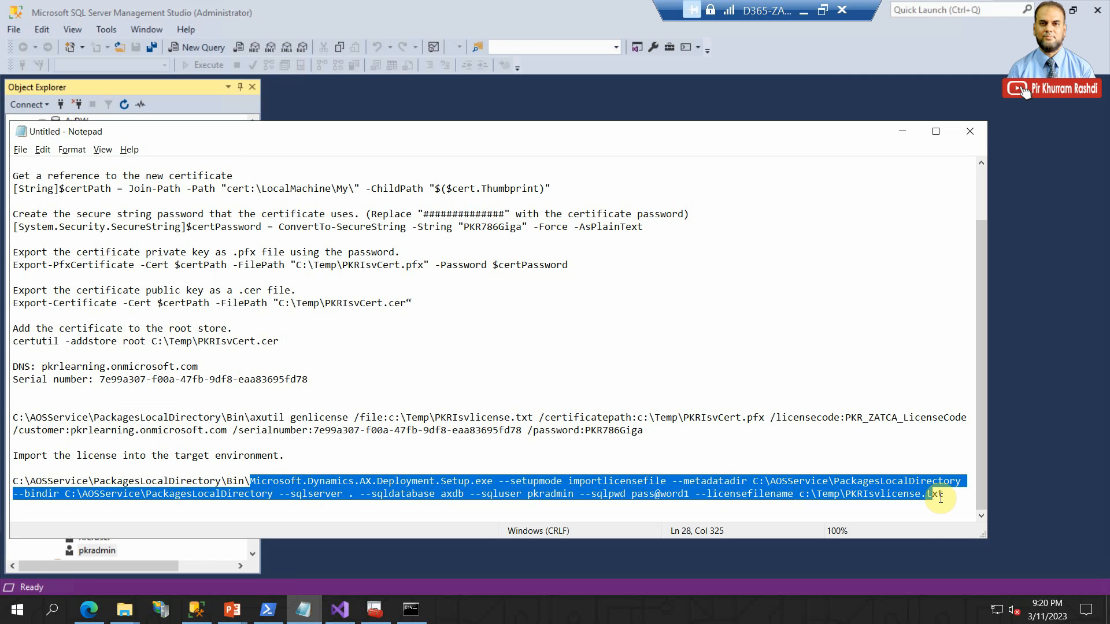
pyautogui.rightClick(884, 494)
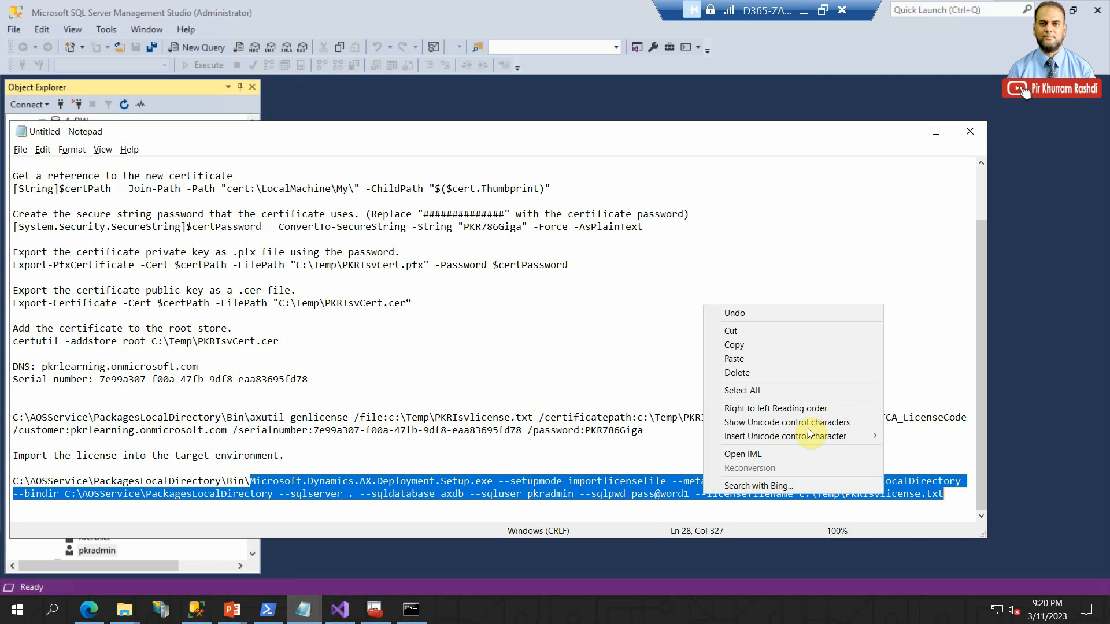
pyautogui.click(772, 349)
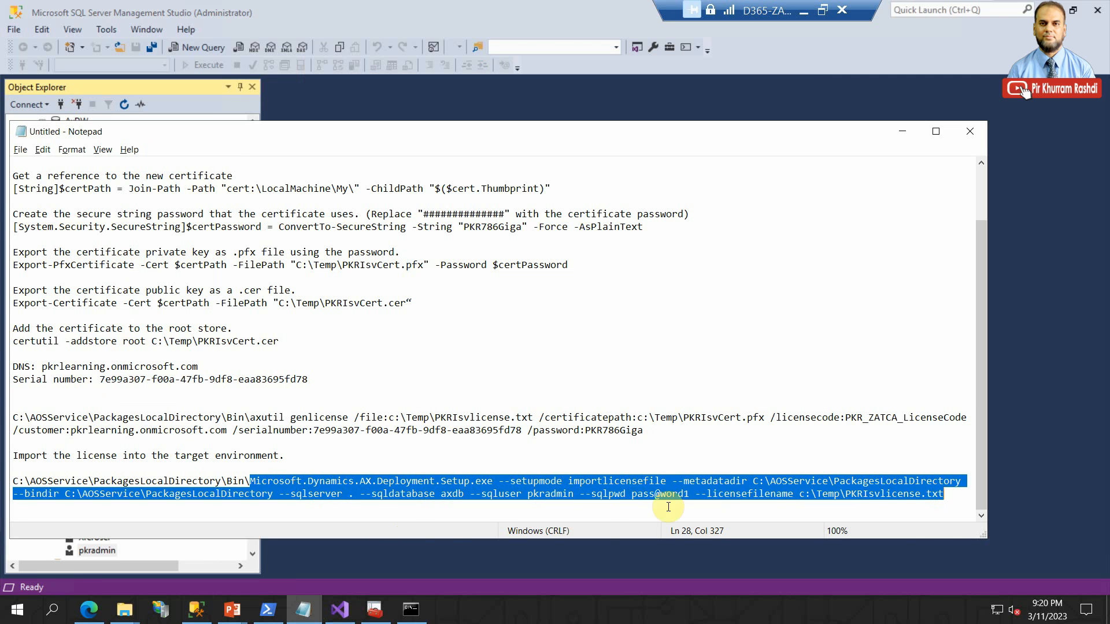
pyautogui.click(841, 493)
pyautogui.moveTo(805, 494); pyautogui.dragTo(946, 494)
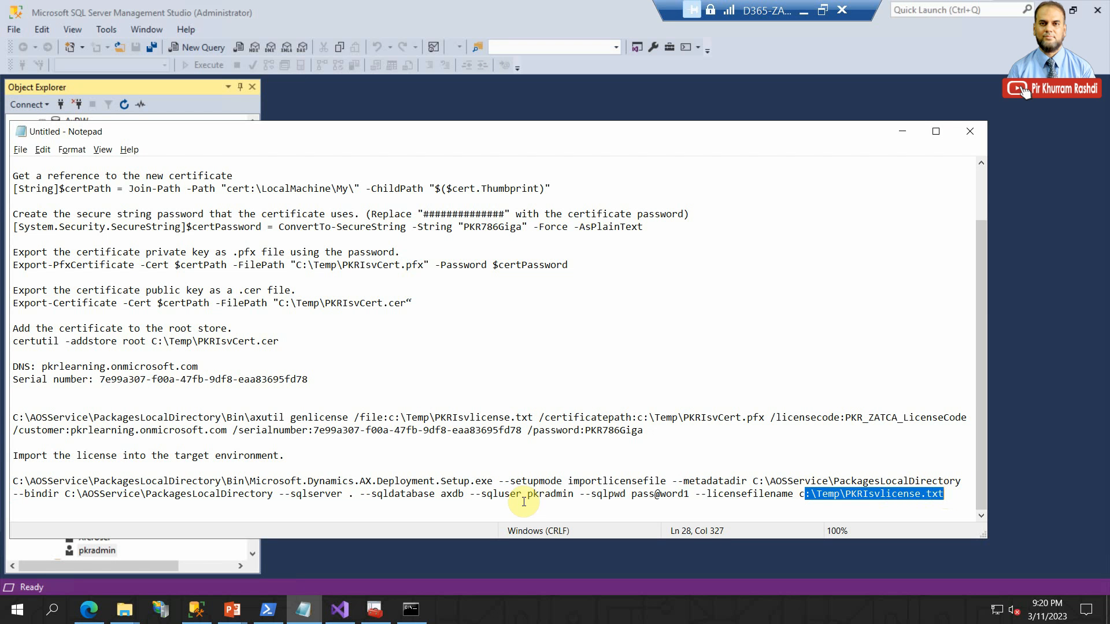
# - Check the SQL parameters in the import command, switch to Finance and Operations in the browser, and open the System administration module
pyautogui.moveTo(694, 495); pyautogui.dragTo(364, 499)
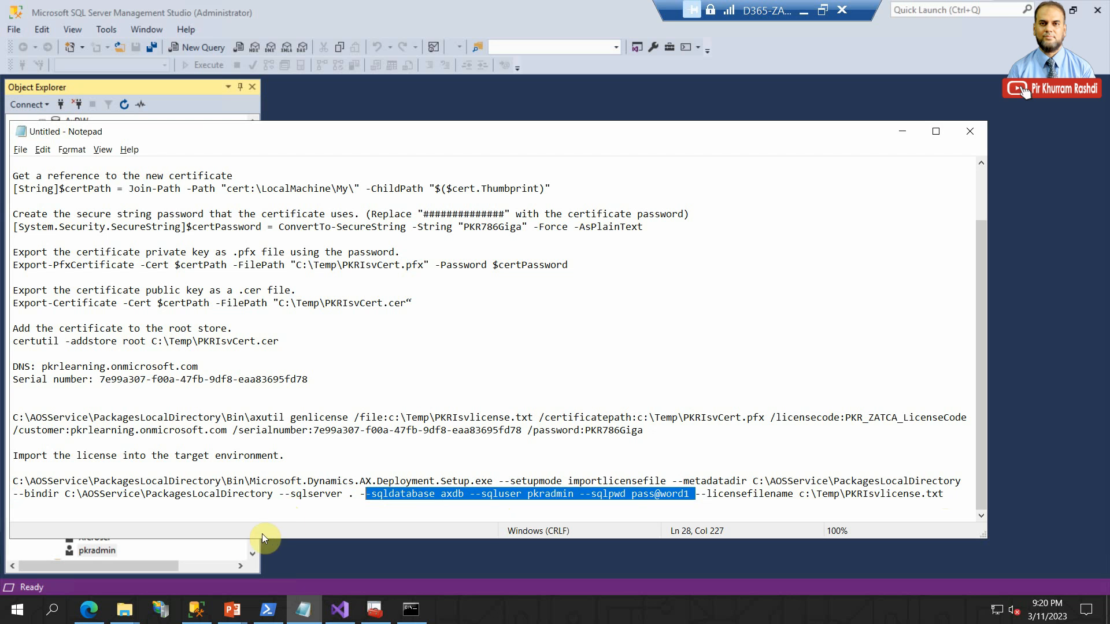
pyautogui.click(88, 609)
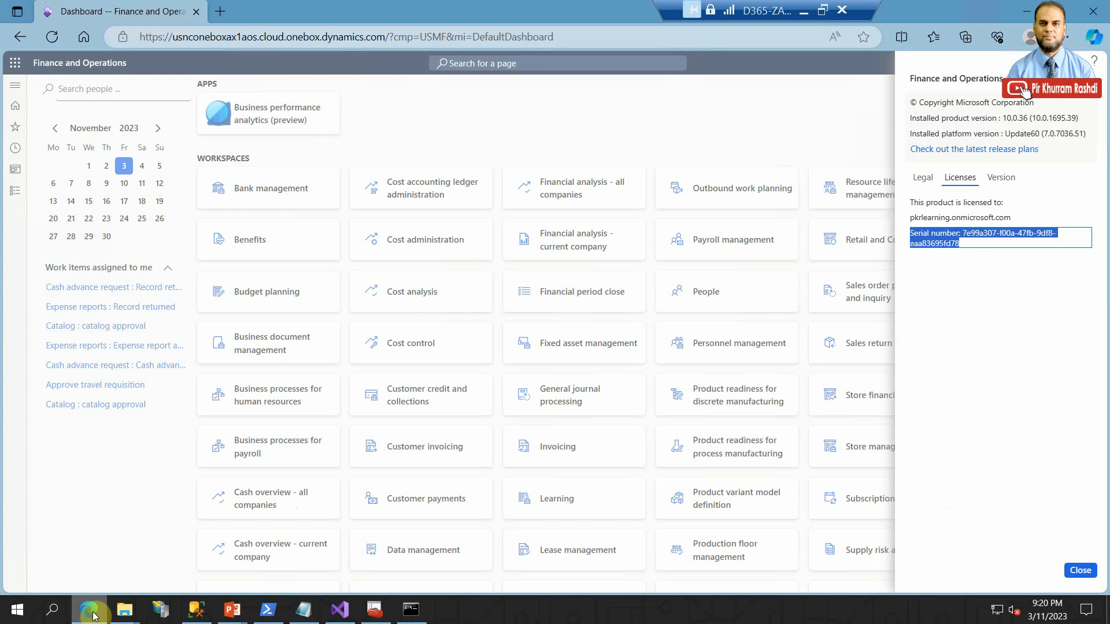
pyautogui.click(1080, 570)
pyautogui.click(15, 191)
pyautogui.scroll(-5, 70, 479)
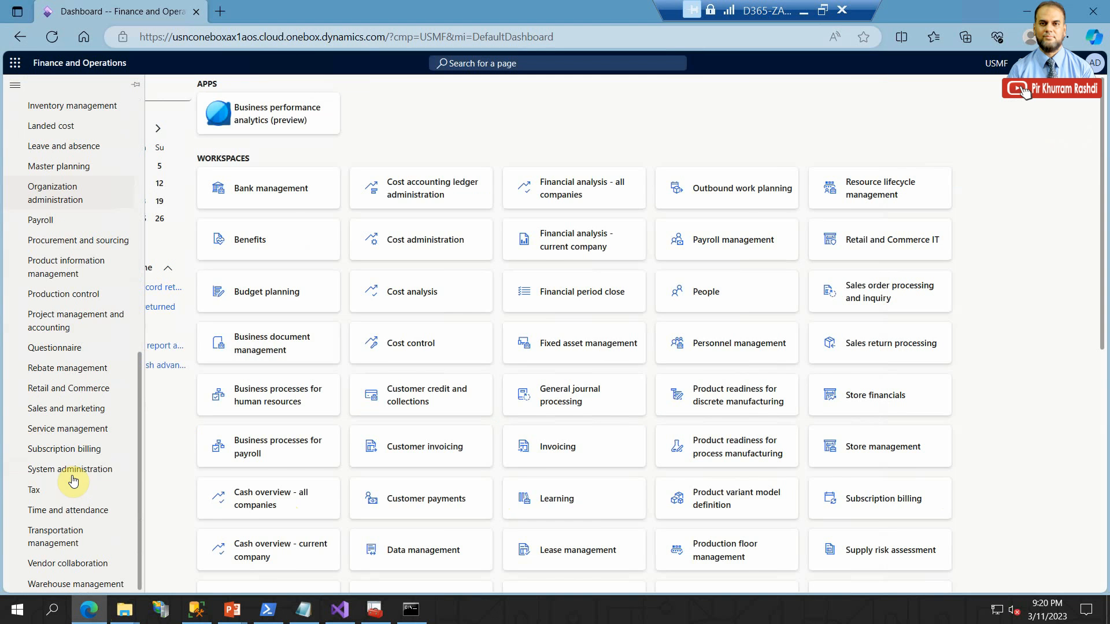
pyautogui.click(72, 470)
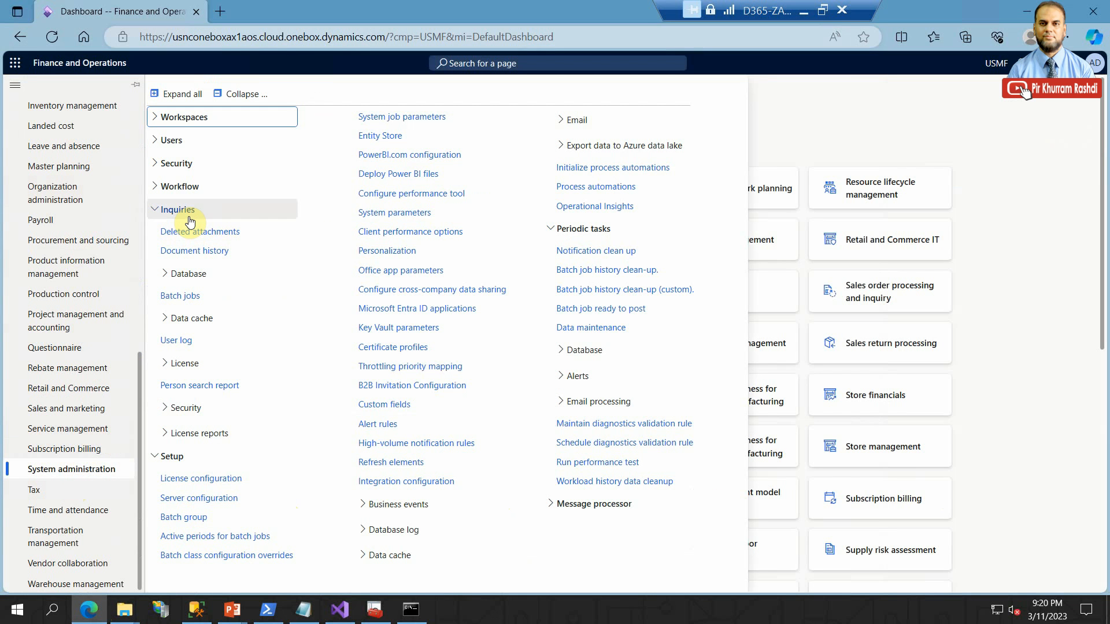
pyautogui.click(197, 433)
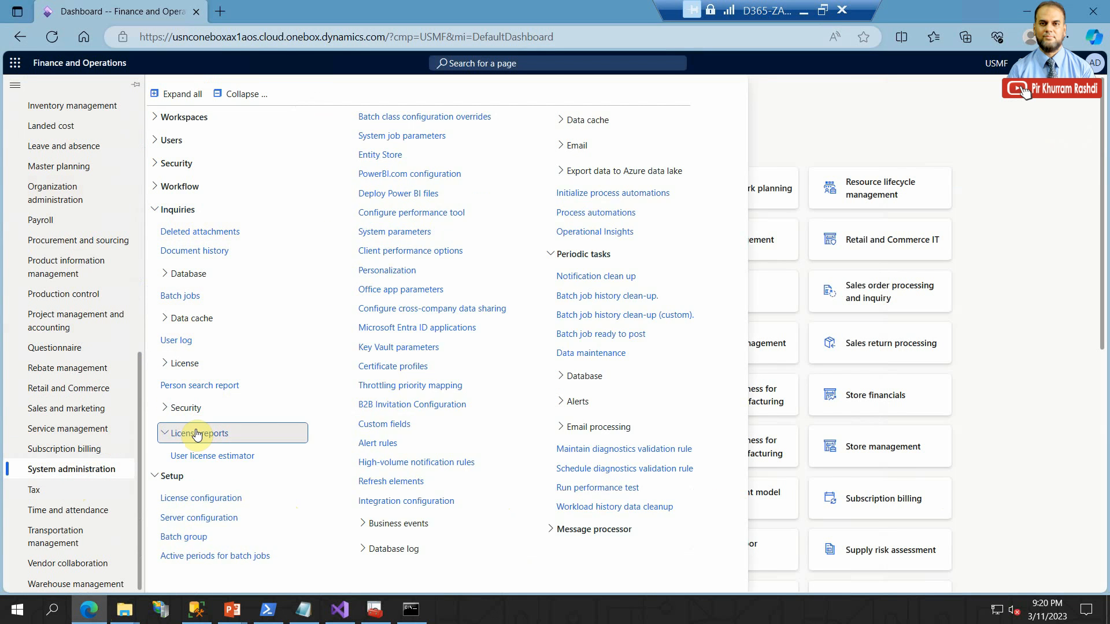
pyautogui.click(197, 434)
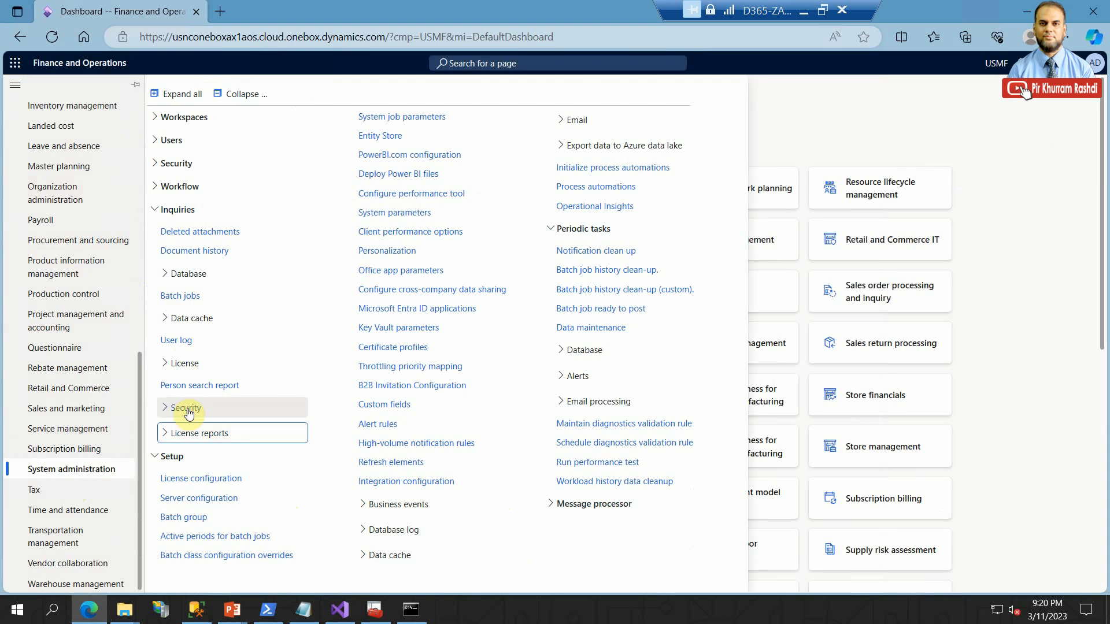
pyautogui.click(184, 363)
pyautogui.click(193, 363)
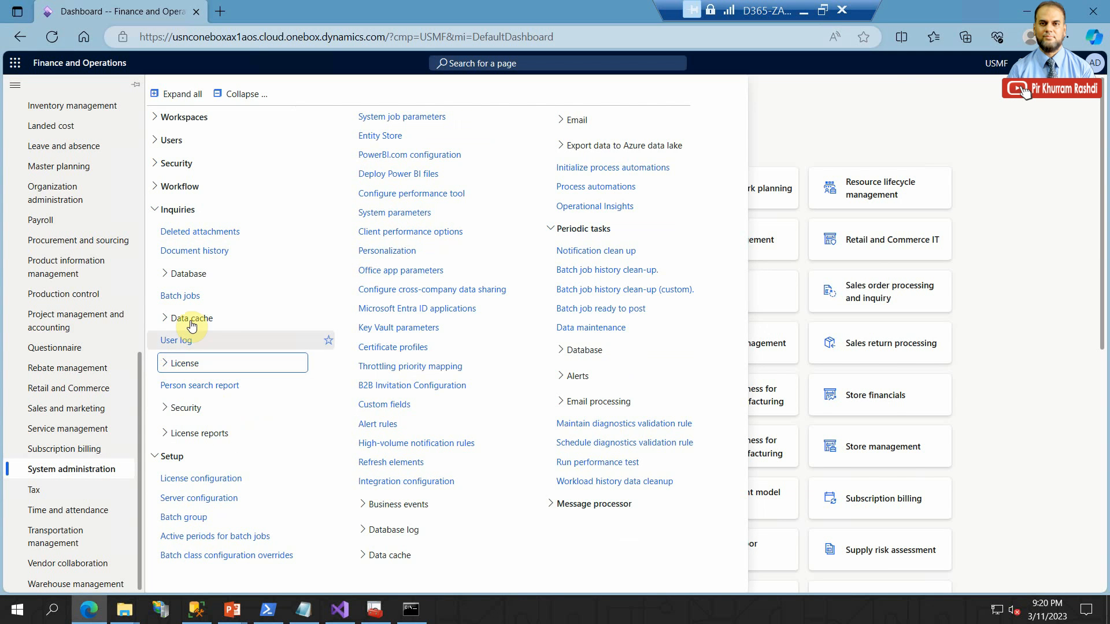
pyautogui.click(197, 210)
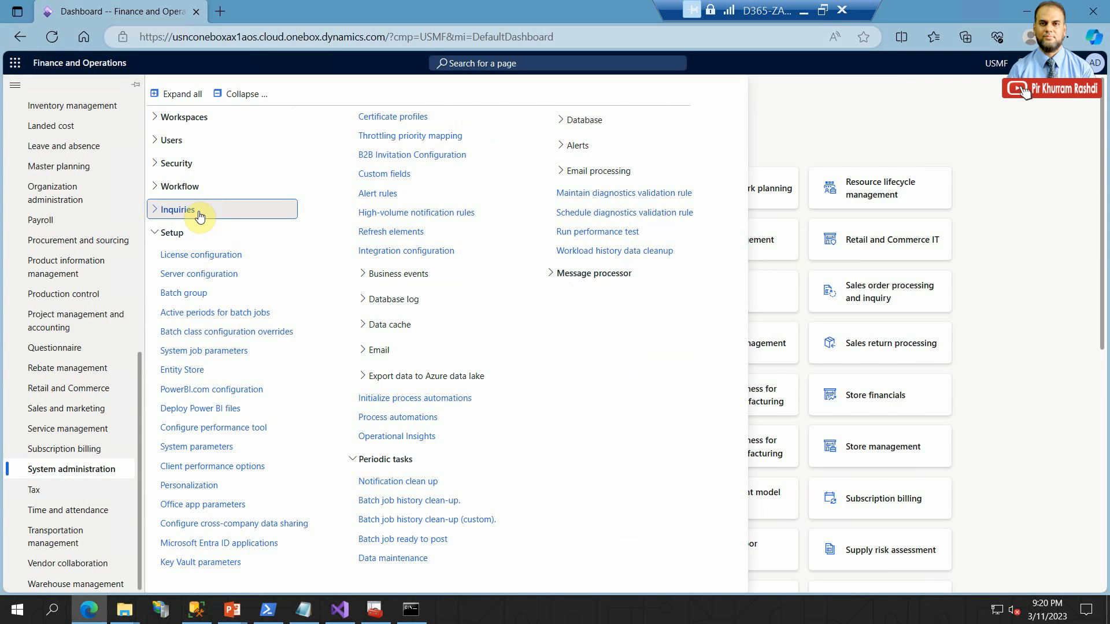
pyautogui.click(201, 166)
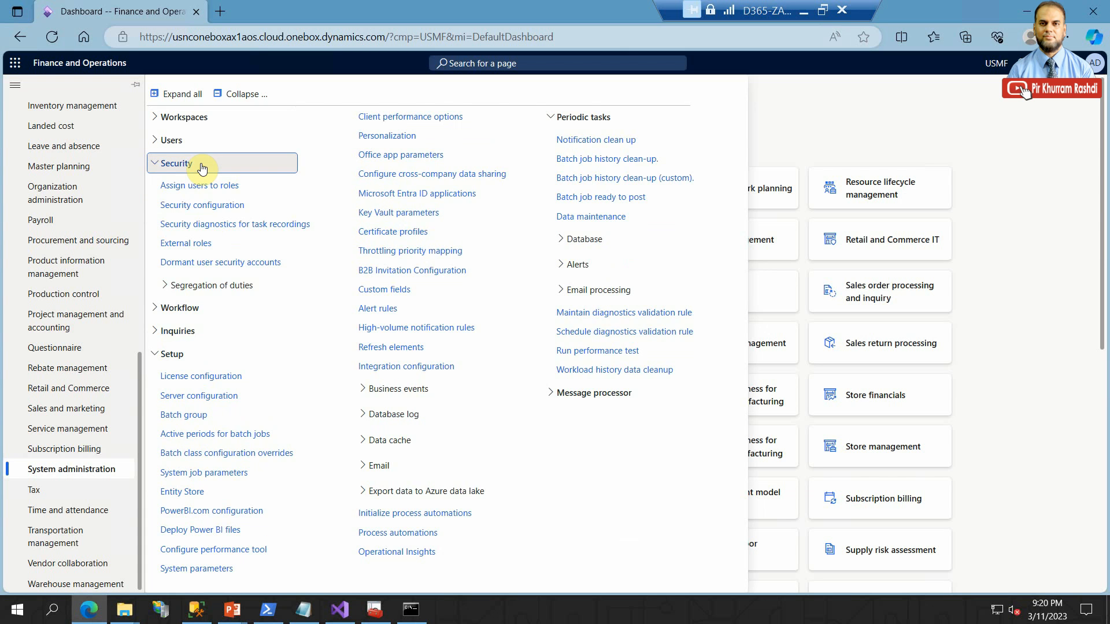
pyautogui.click(202, 166)
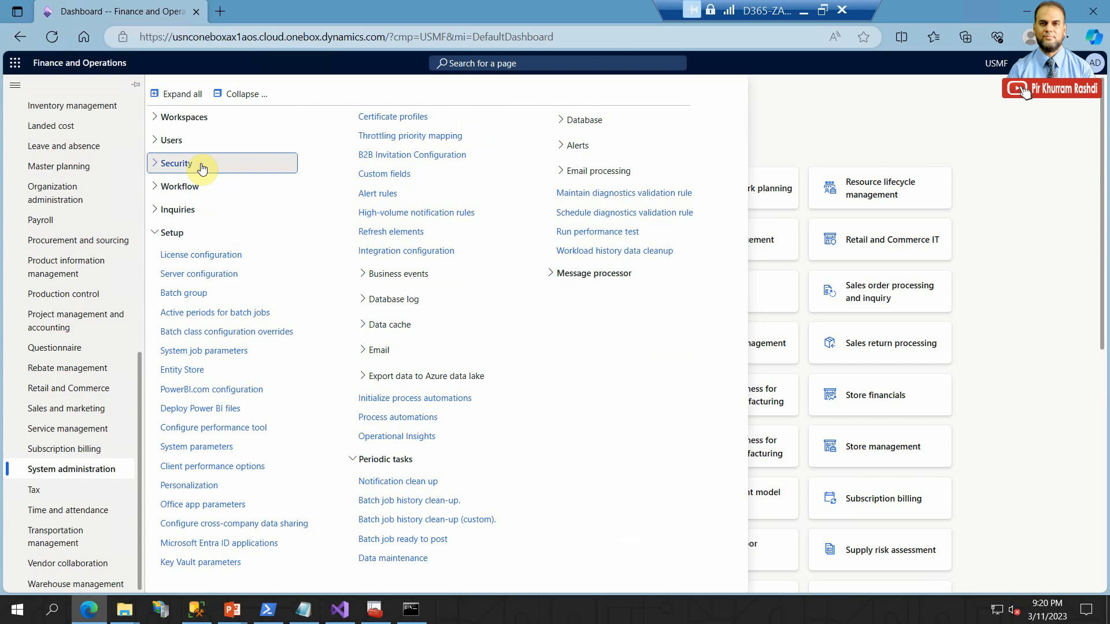
# - Open the License configuration page from the System administration setup and look through its configuration keys
pyautogui.click(193, 252)
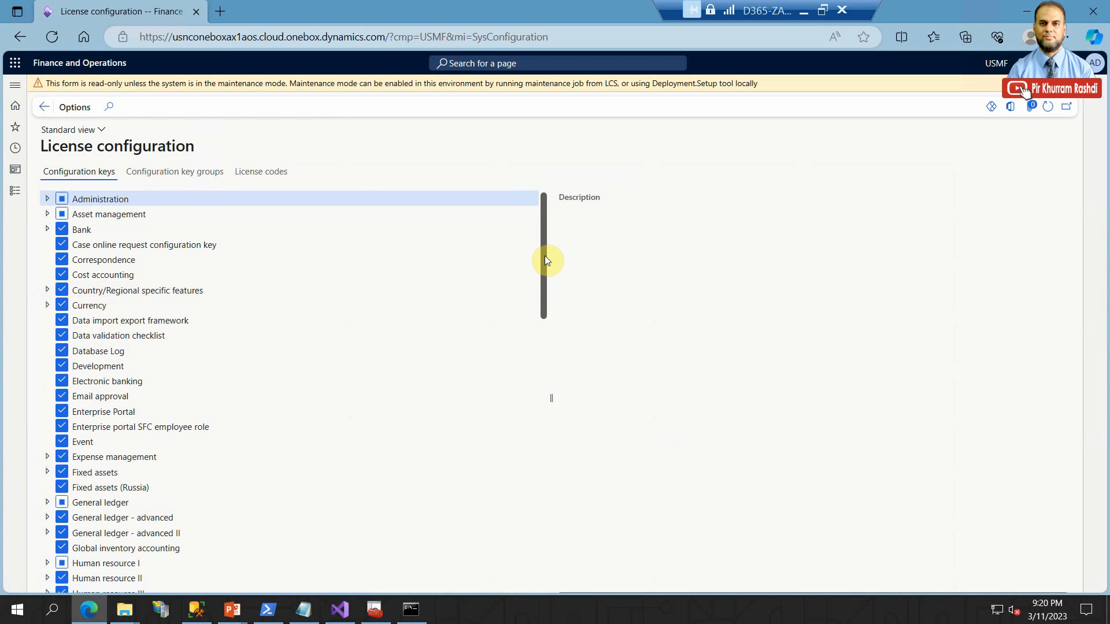
pyautogui.moveTo(544, 257); pyautogui.dragTo(570, 335)
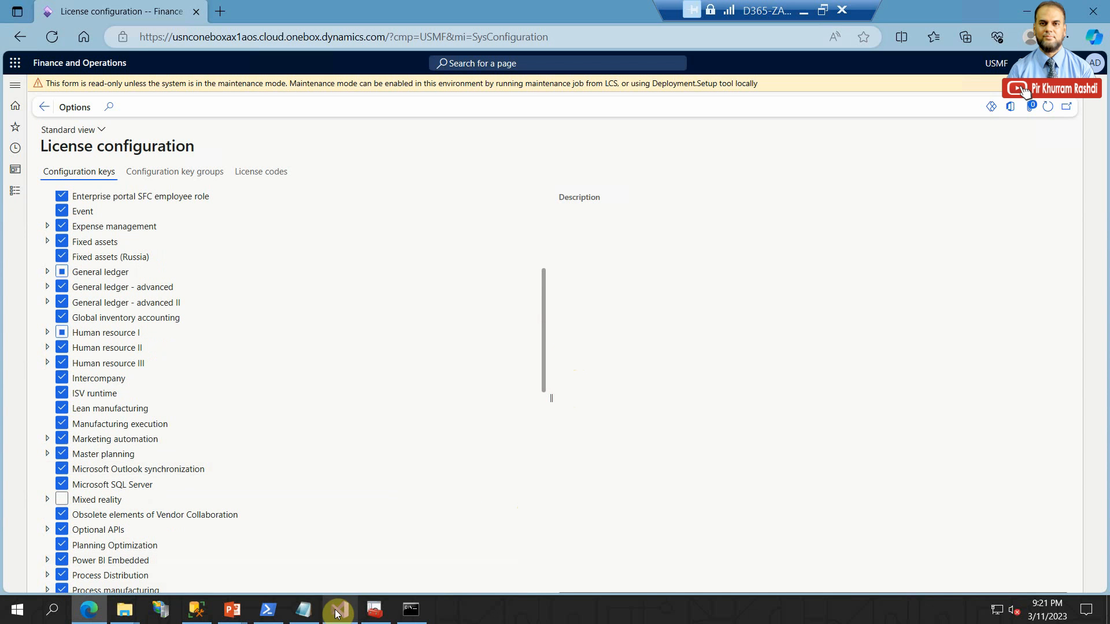
# - Switch to Command Prompt, run the copied Microsoft.Dynamics.AX.Deployment.Setup.exe license import command with the SQL password included, and check its final output
pyautogui.moveTo(399, 617)
pyautogui.click(426, 538)
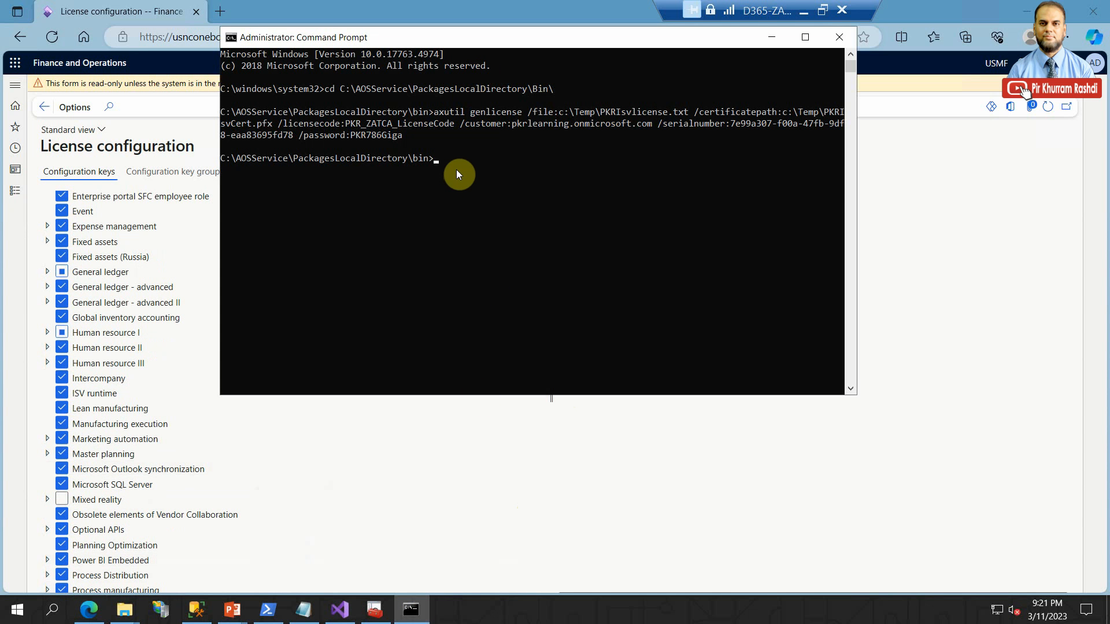
pyautogui.hotkey('ctrl', 'v')
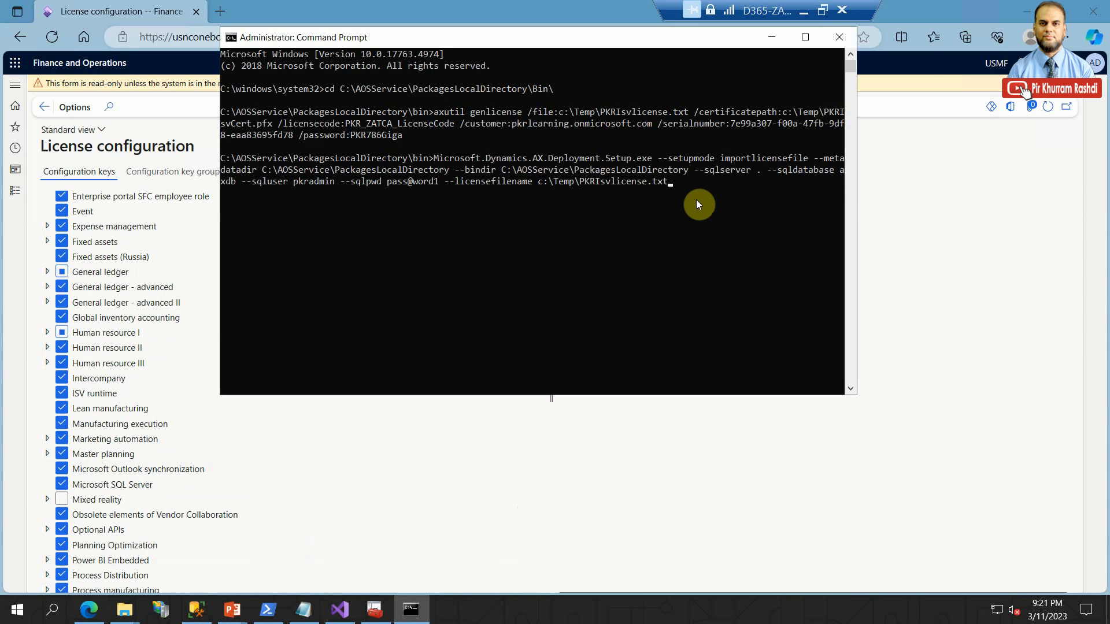
pyautogui.moveTo(855, 171); pyautogui.dragTo(1043, 169)
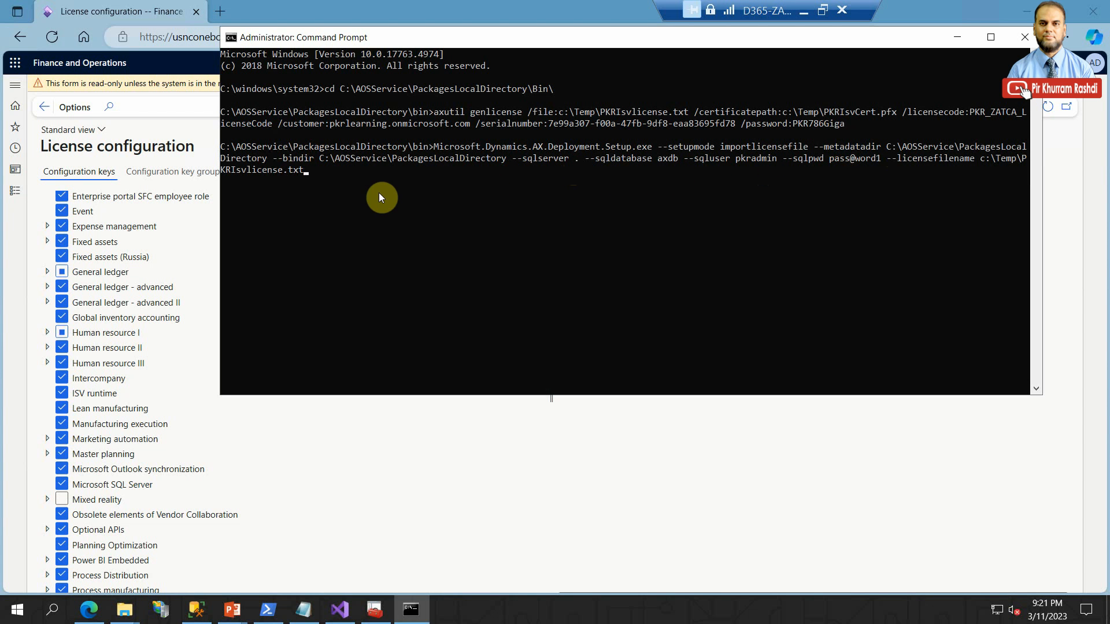
pyautogui.press('Return')
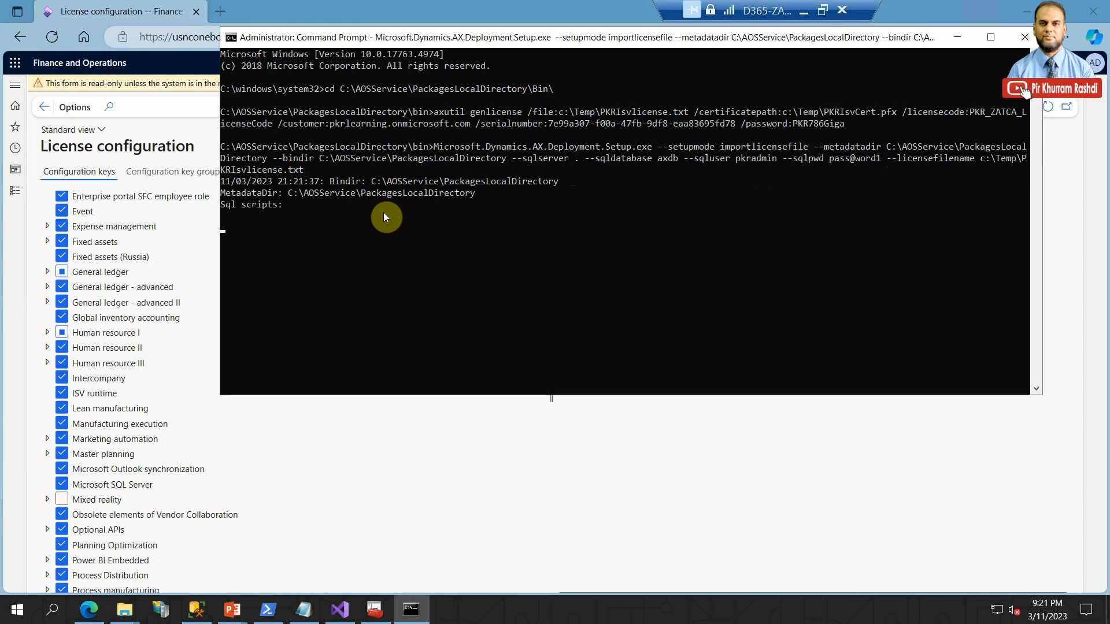
pyautogui.moveTo(515, 43); pyautogui.dragTo(396, 59)
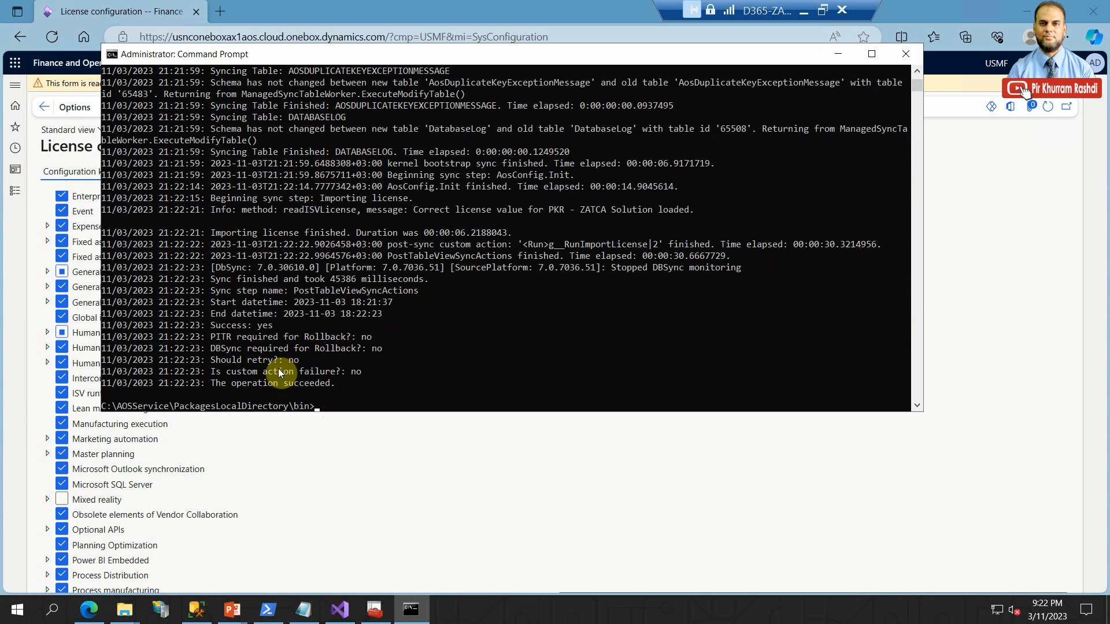
pyautogui.moveTo(212, 384); pyautogui.dragTo(360, 384)
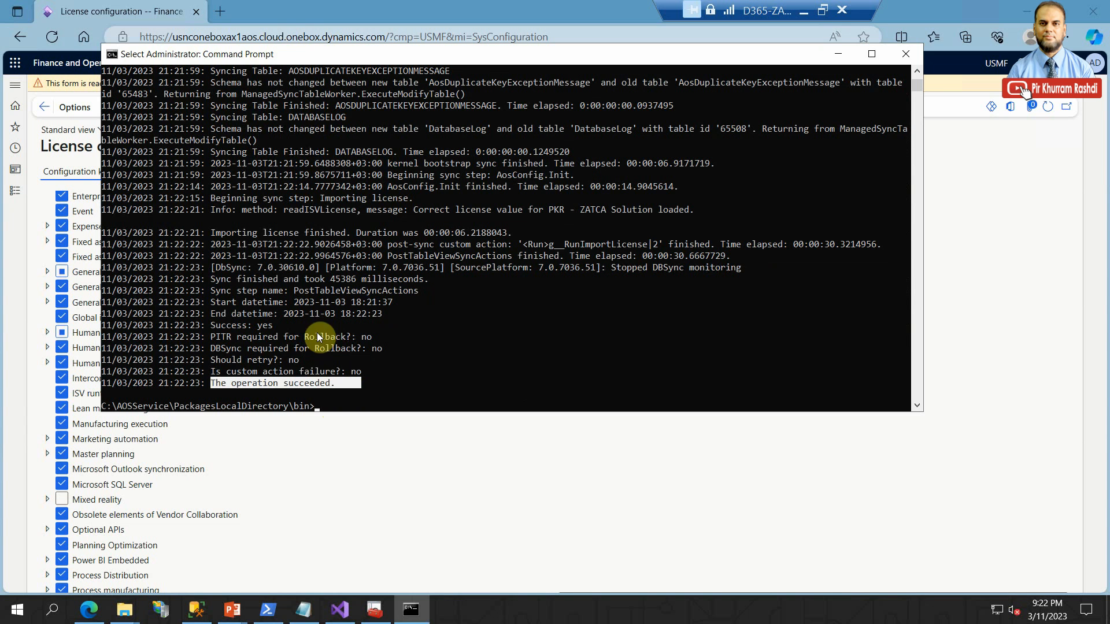
# - Refresh the License configuration page in the browser and try to enable the PKR - ZATCA Solution configuration key
pyautogui.click(203, 32)
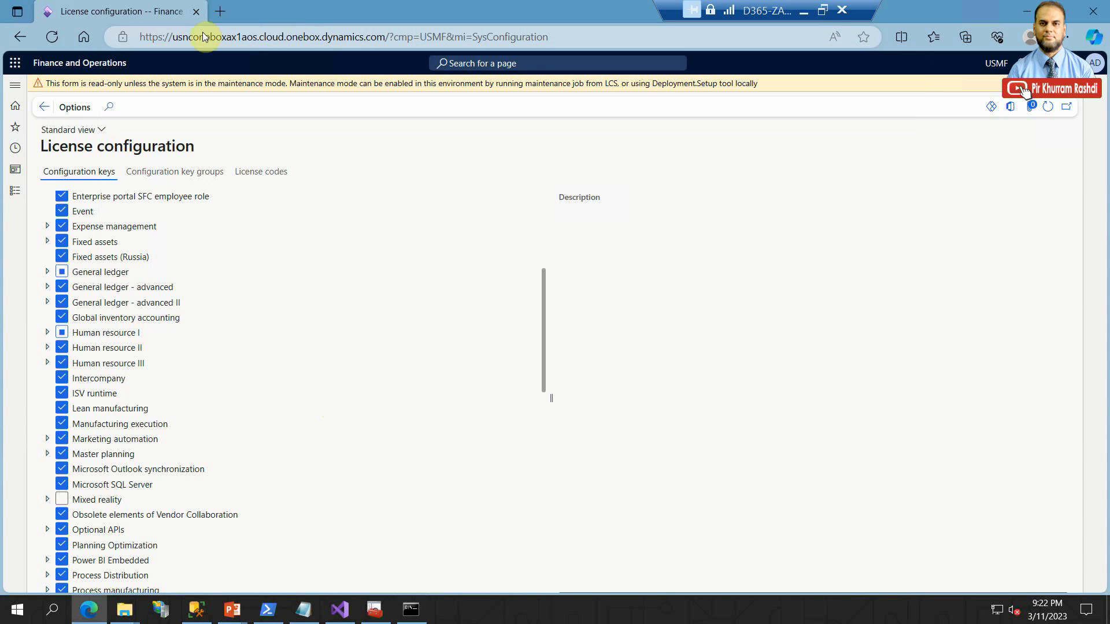
pyautogui.click(52, 37)
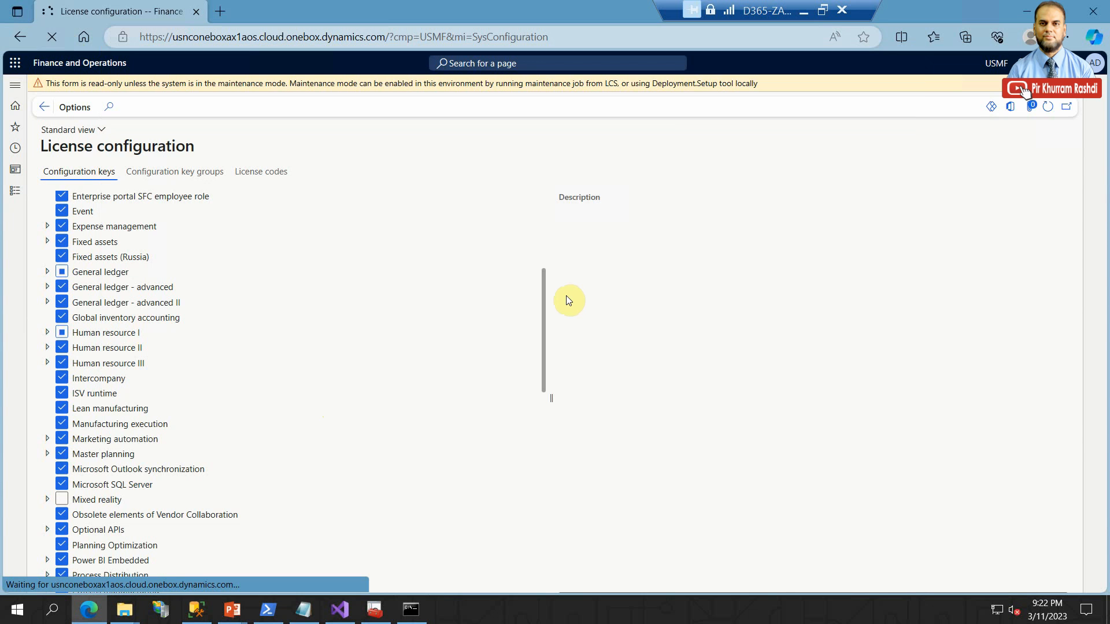
pyautogui.moveTo(541, 235); pyautogui.dragTo(458, 366)
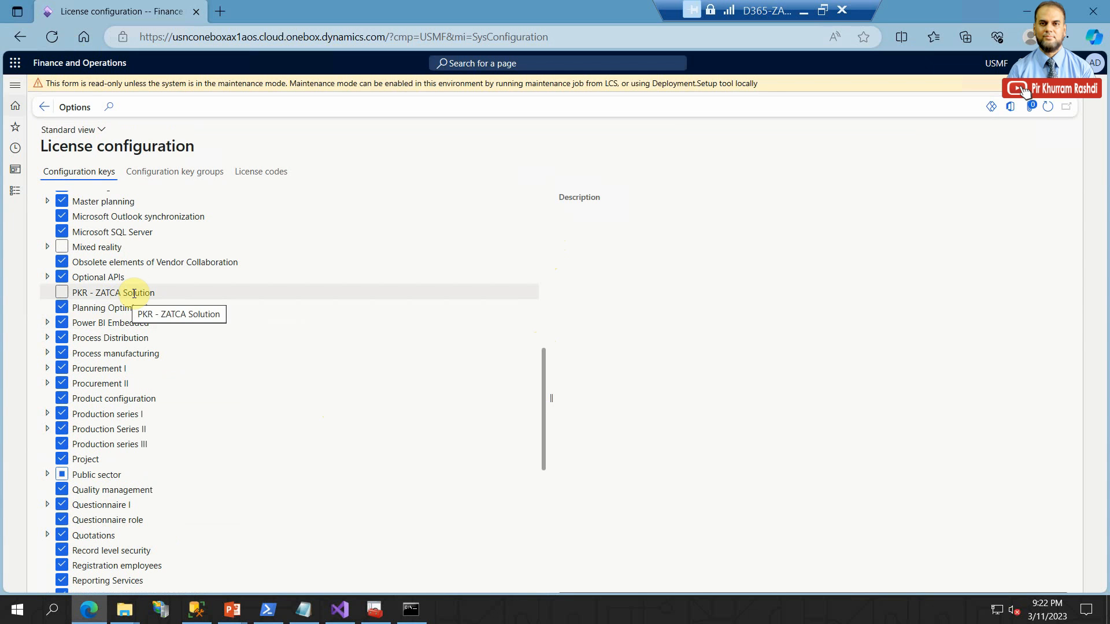
pyautogui.click(65, 294)
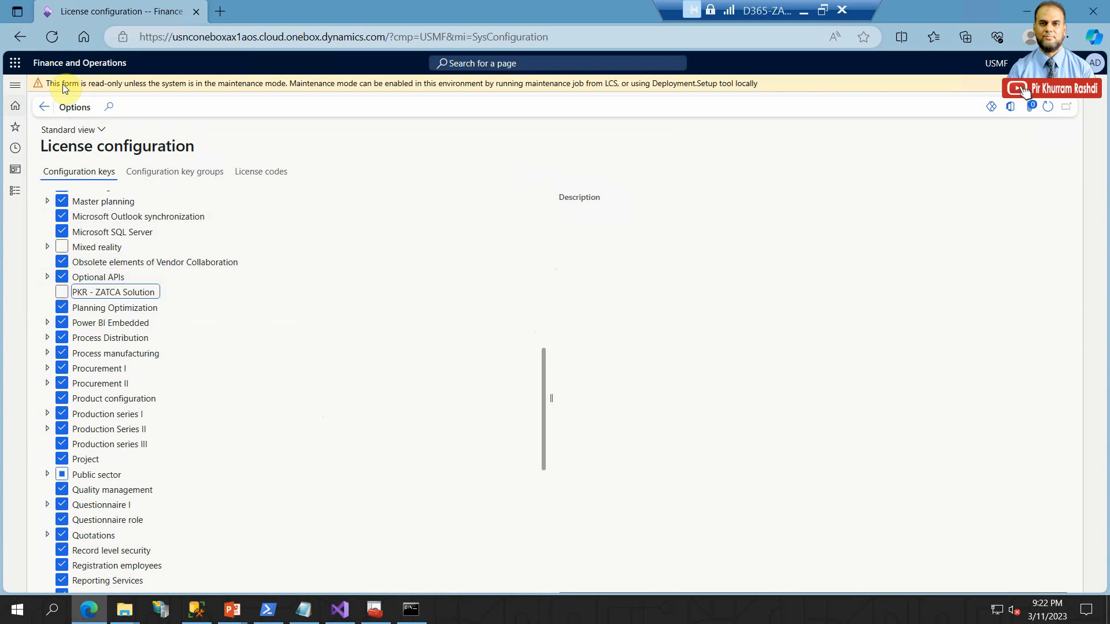
pyautogui.moveTo(63, 85); pyautogui.dragTo(132, 88)
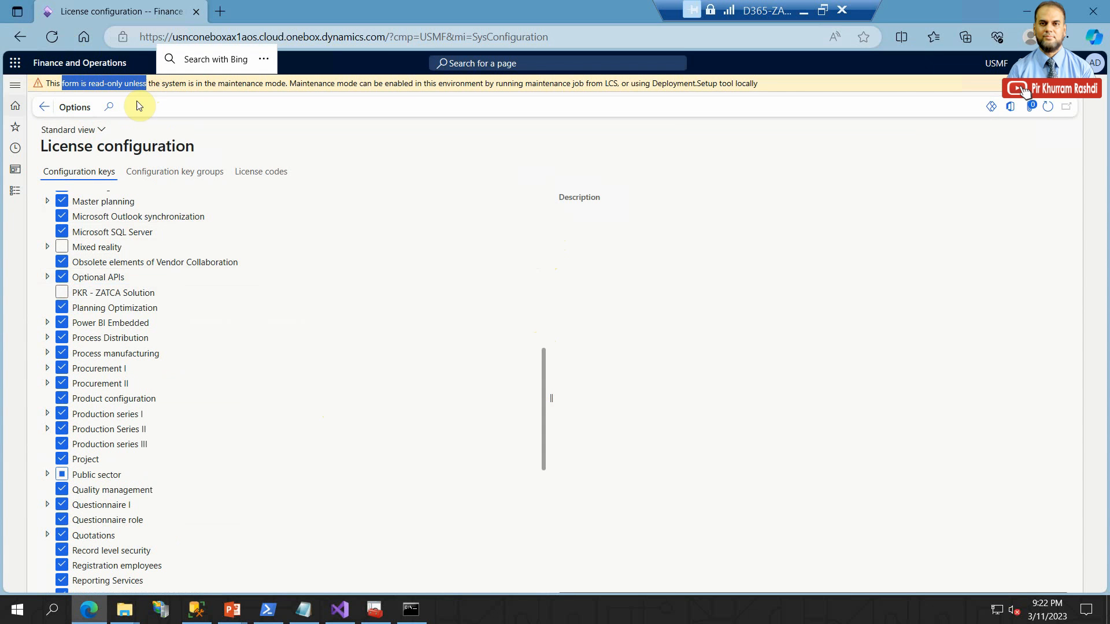
# - Switch to Visual Studio, close the open PKR_ZATCA menu designer, and run a full database synchronization
pyautogui.click(339, 609)
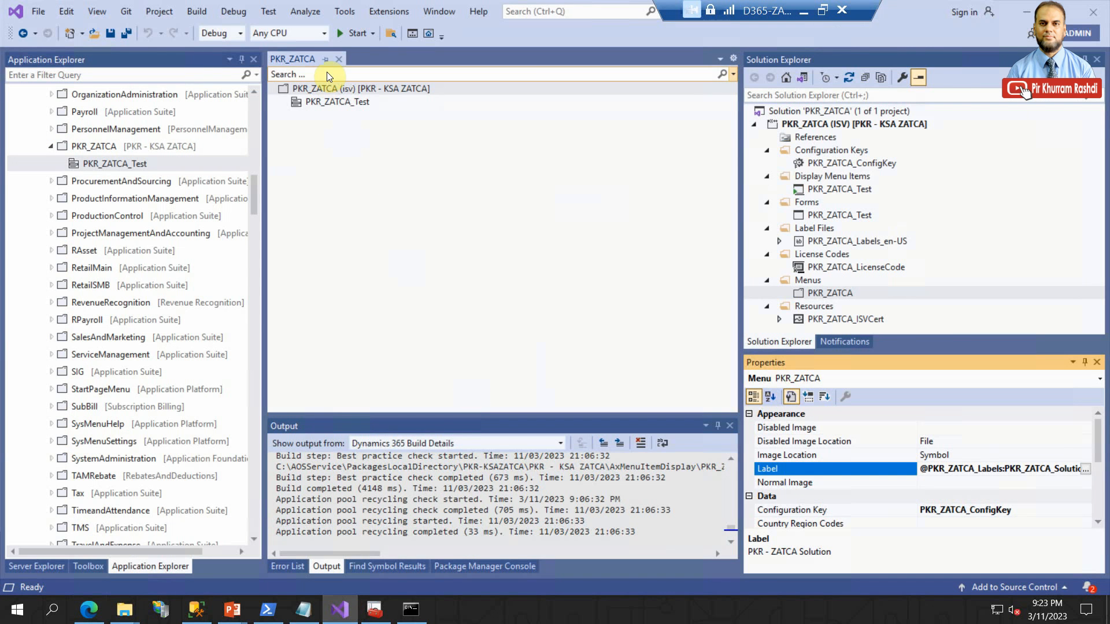
pyautogui.click(338, 59)
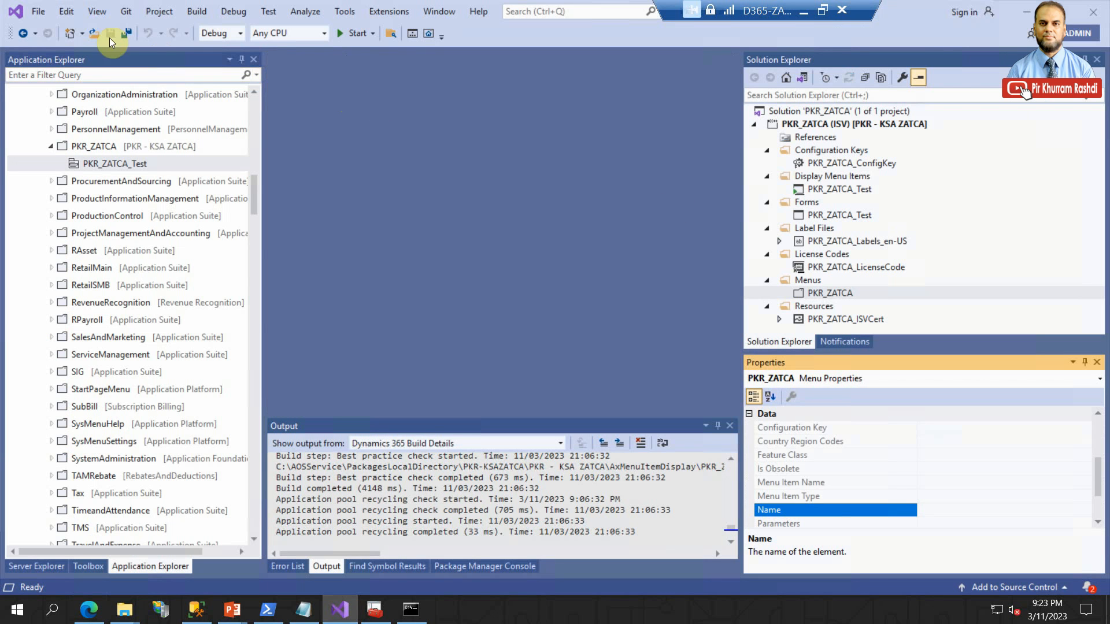
pyautogui.click(339, 13)
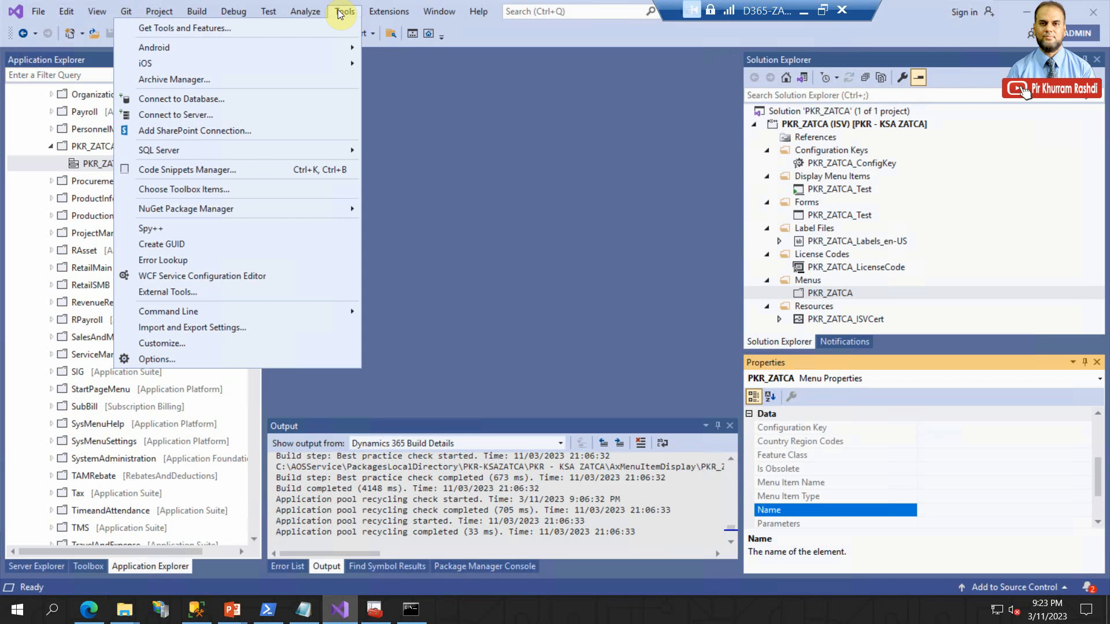
pyautogui.moveTo(384, 11)
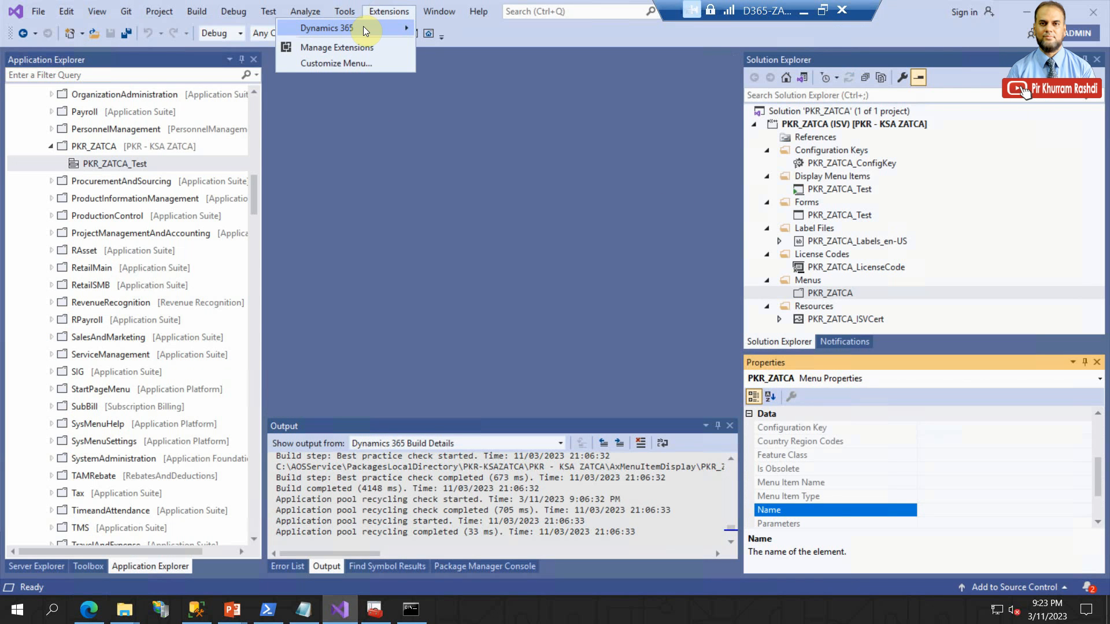
pyautogui.moveTo(363, 28)
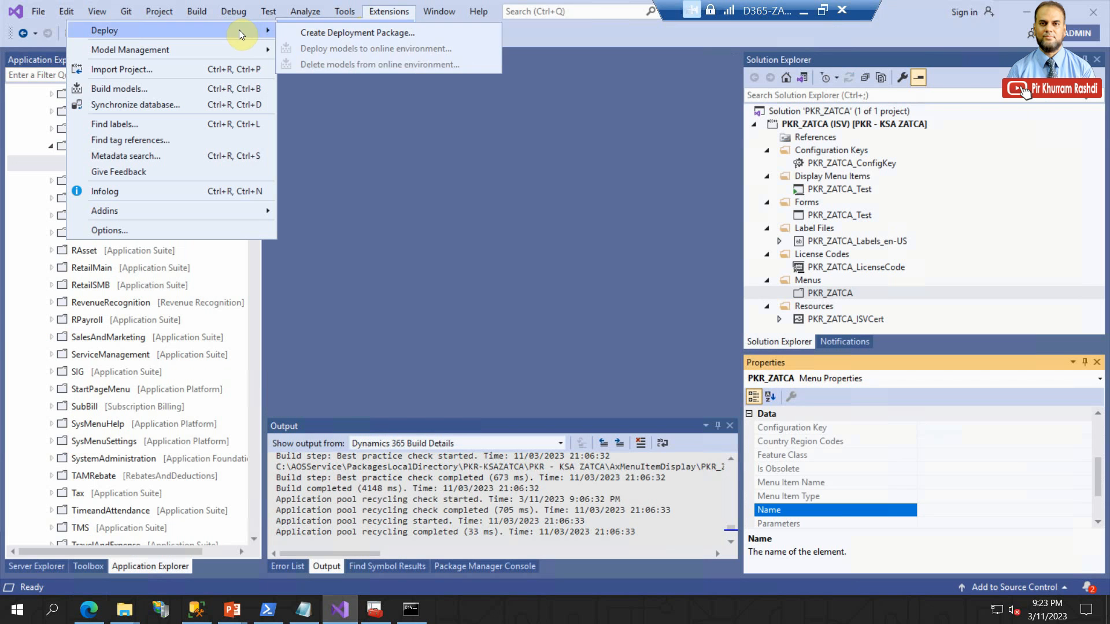
pyautogui.click(197, 103)
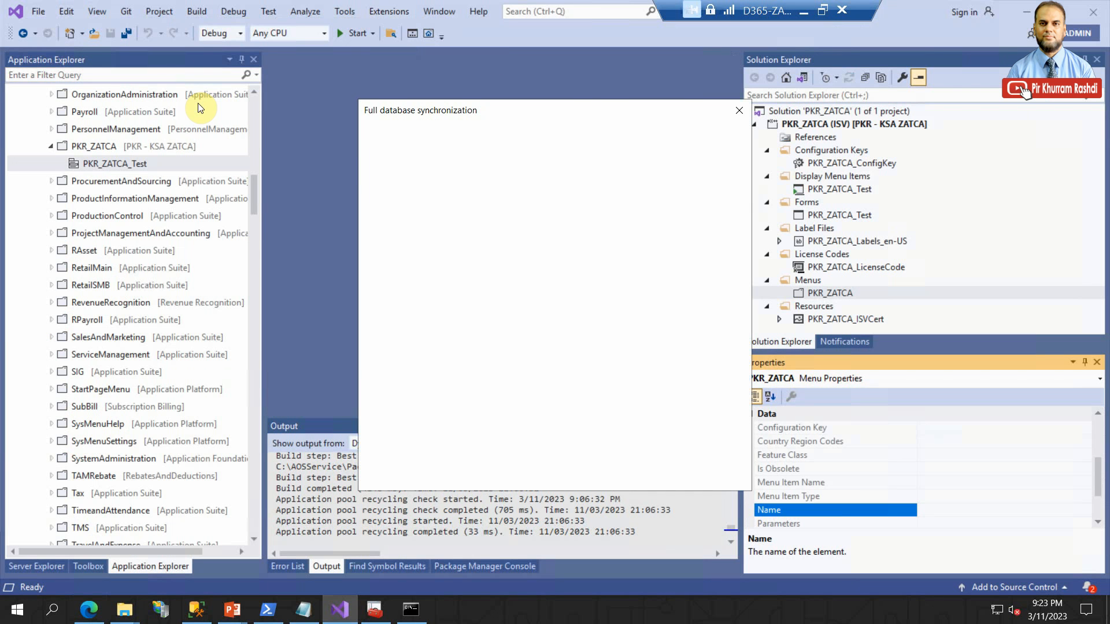
pyautogui.click(654, 450)
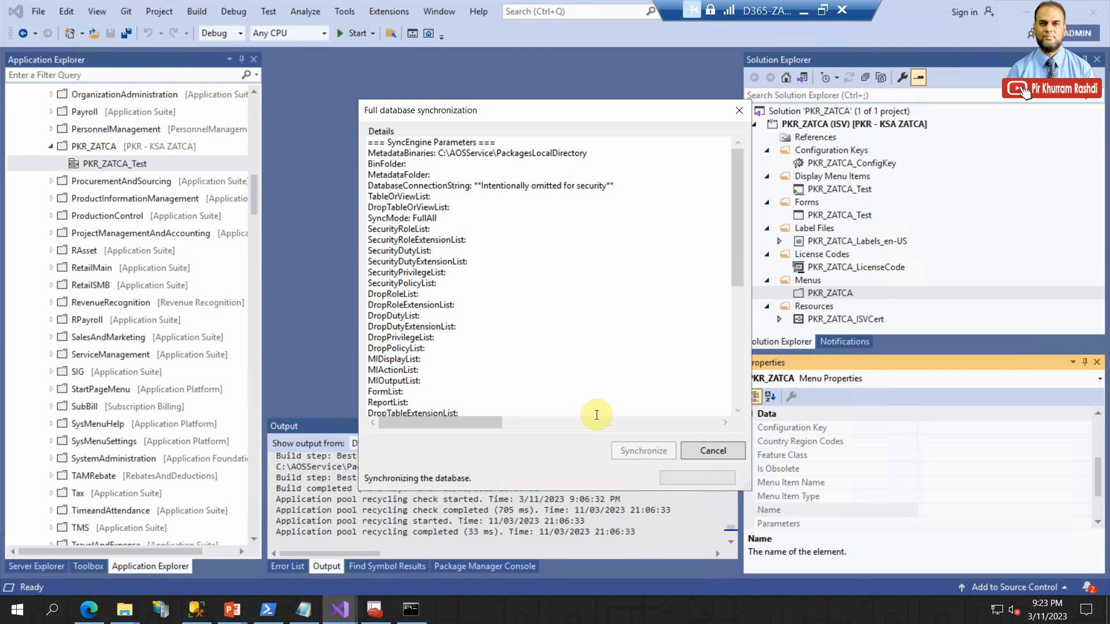
pyautogui.moveTo(739, 245); pyautogui.dragTo(732, 393)
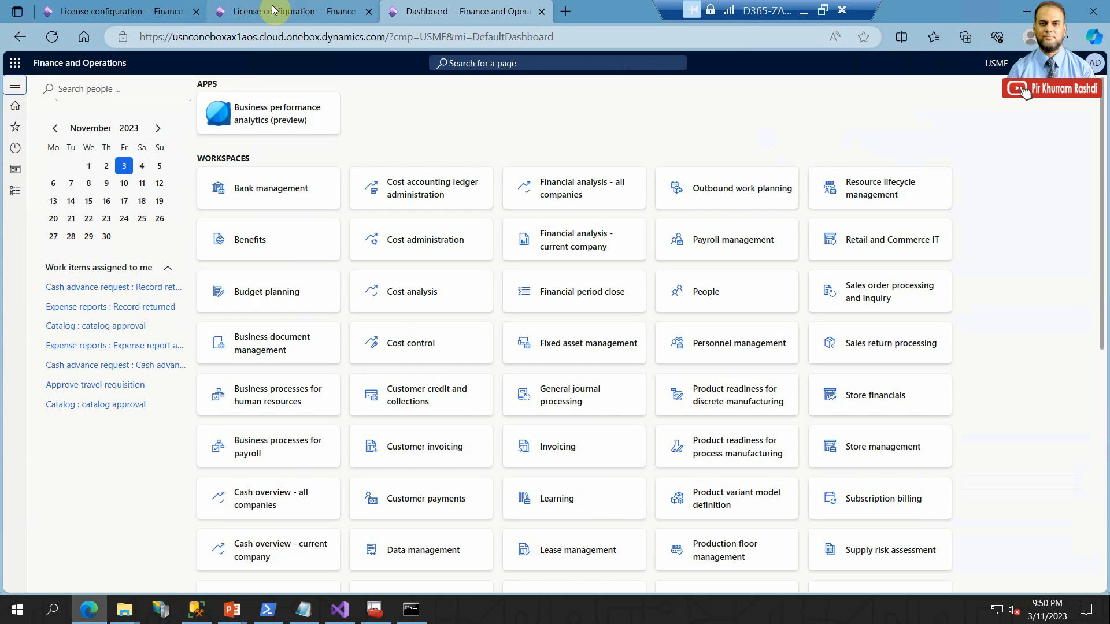
# - Check the state of the PKR - ZATCA Solution key on the License configuration page in the browser
pyautogui.click(273, 11)
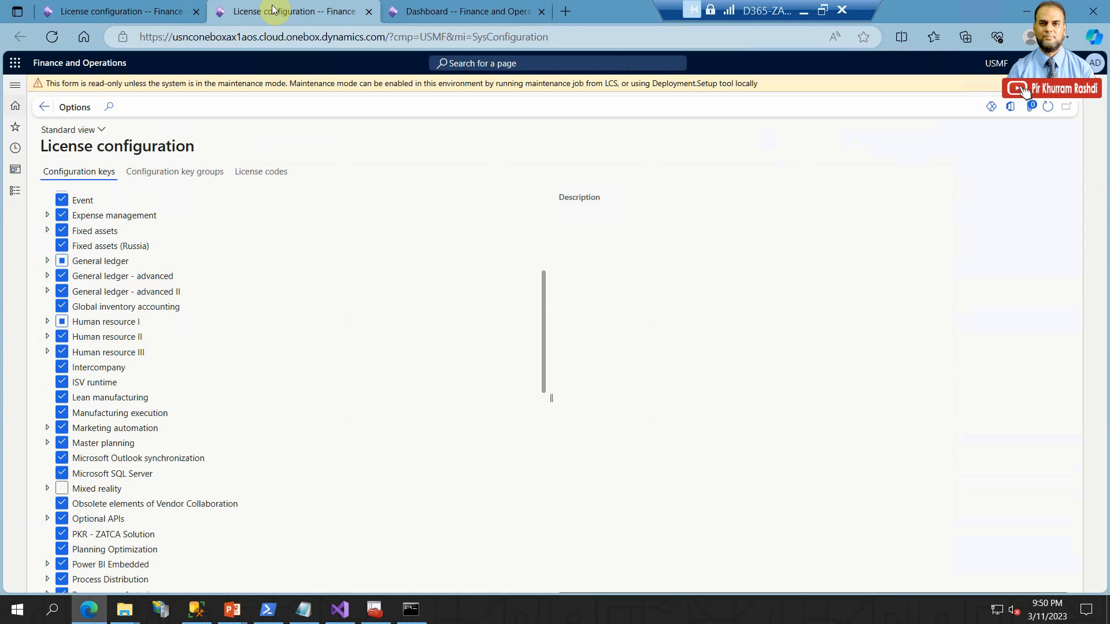
pyautogui.scroll(-3, 254, 352)
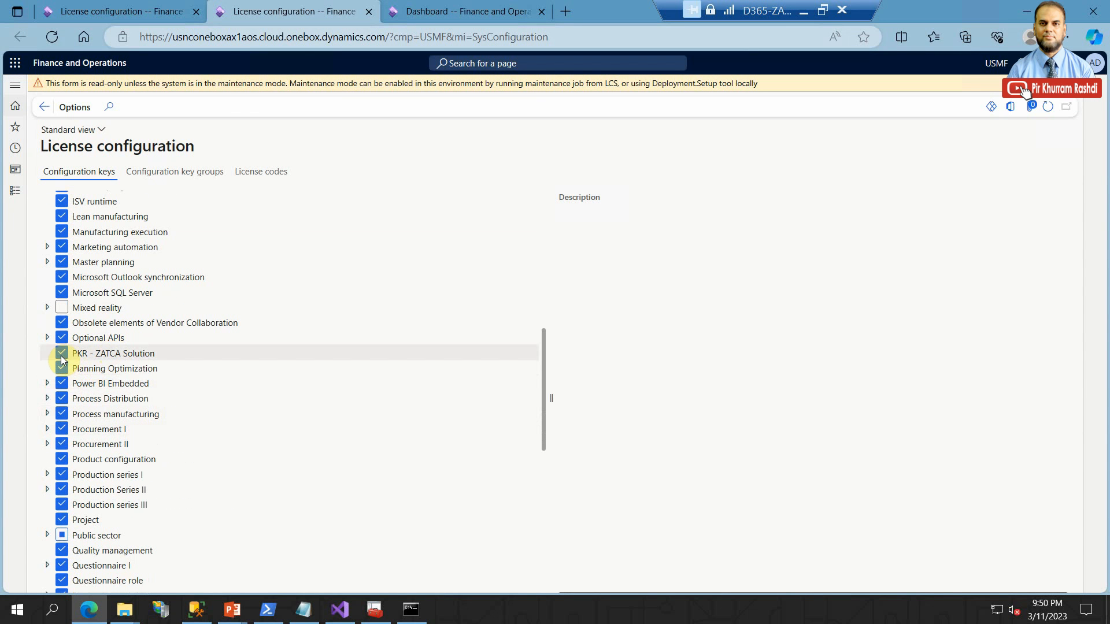
# - Look through the modules list from the Finance and Operations Dashboard for the PKR - ZATCA Solution module
pyautogui.click(433, 12)
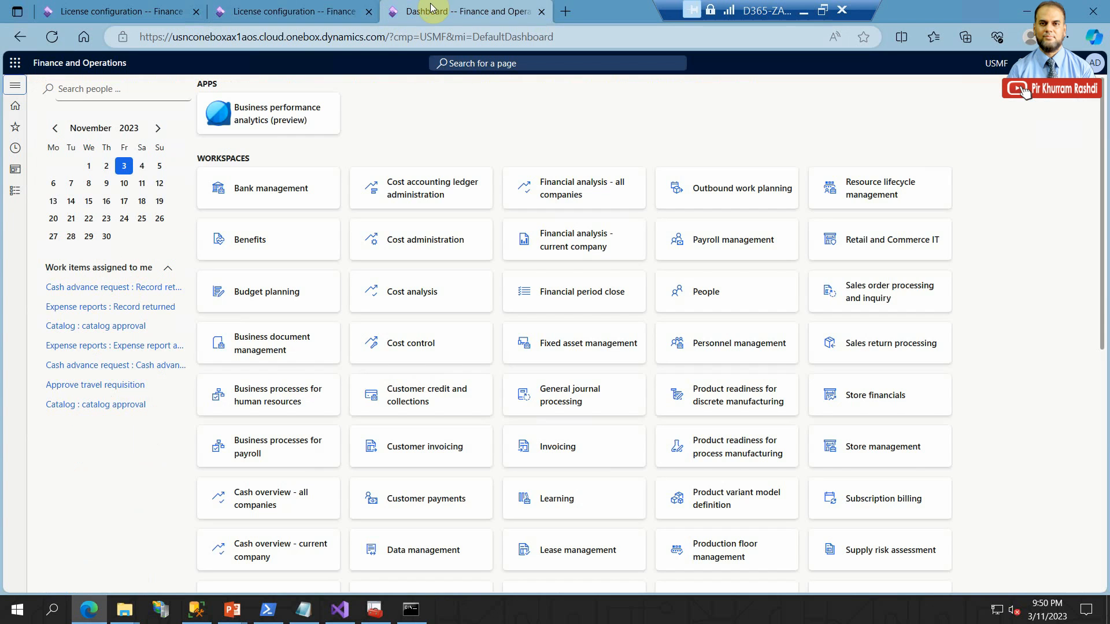
pyautogui.click(15, 200)
pyautogui.scroll(-5, 73, 413)
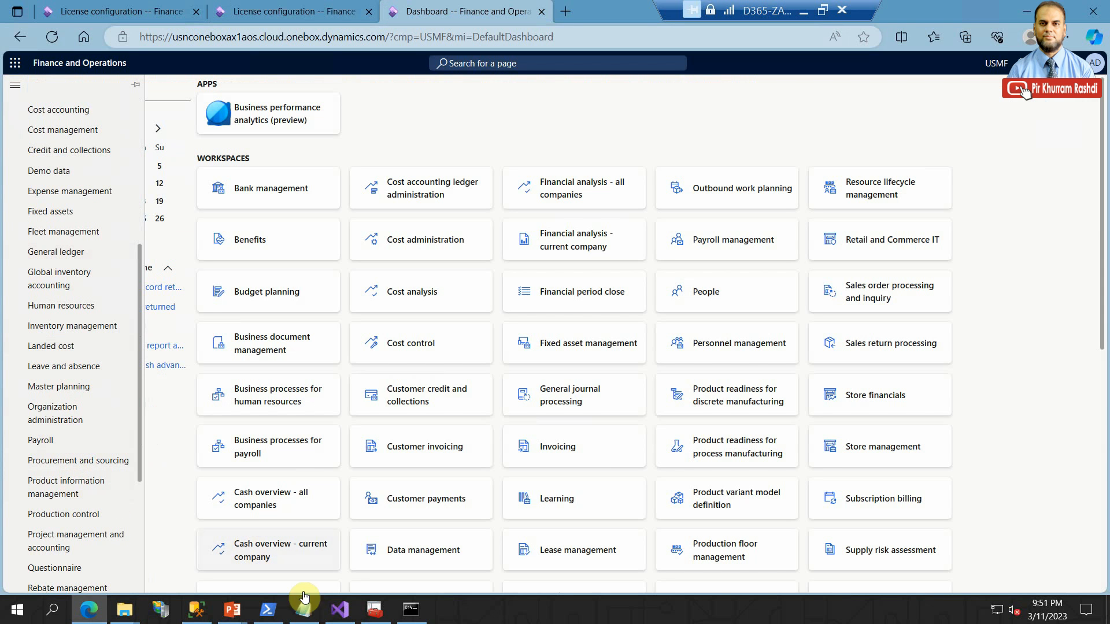
# - Switch to Visual Studio and resize the Solution Explorer and Application Explorer panes so the project and AOT elements are readable
pyautogui.click(340, 610)
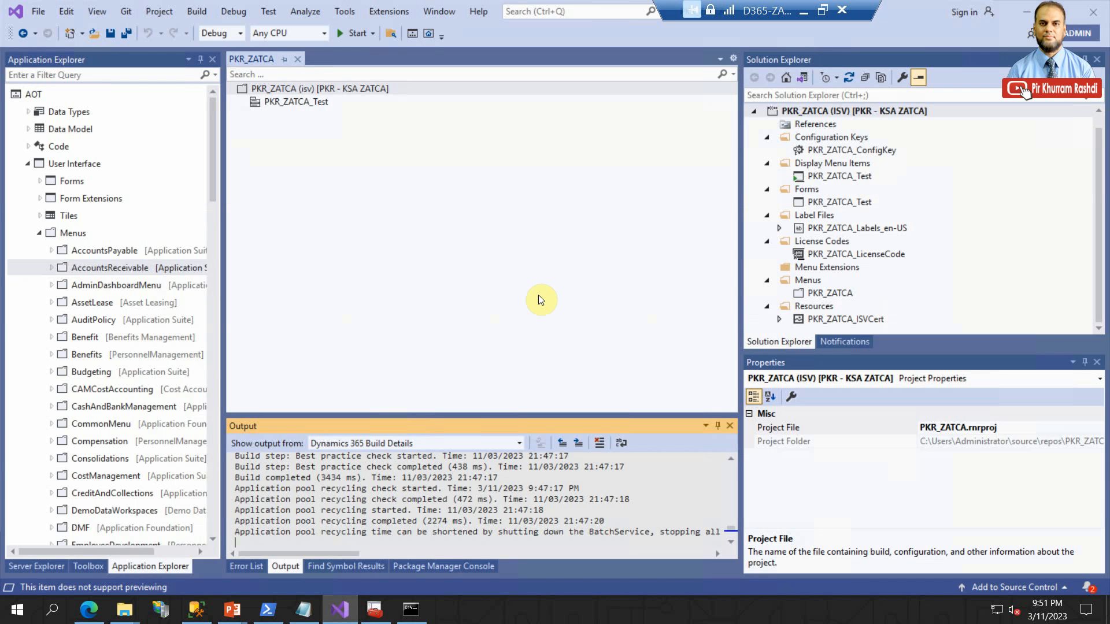
pyautogui.moveTo(879, 353); pyautogui.dragTo(879, 454)
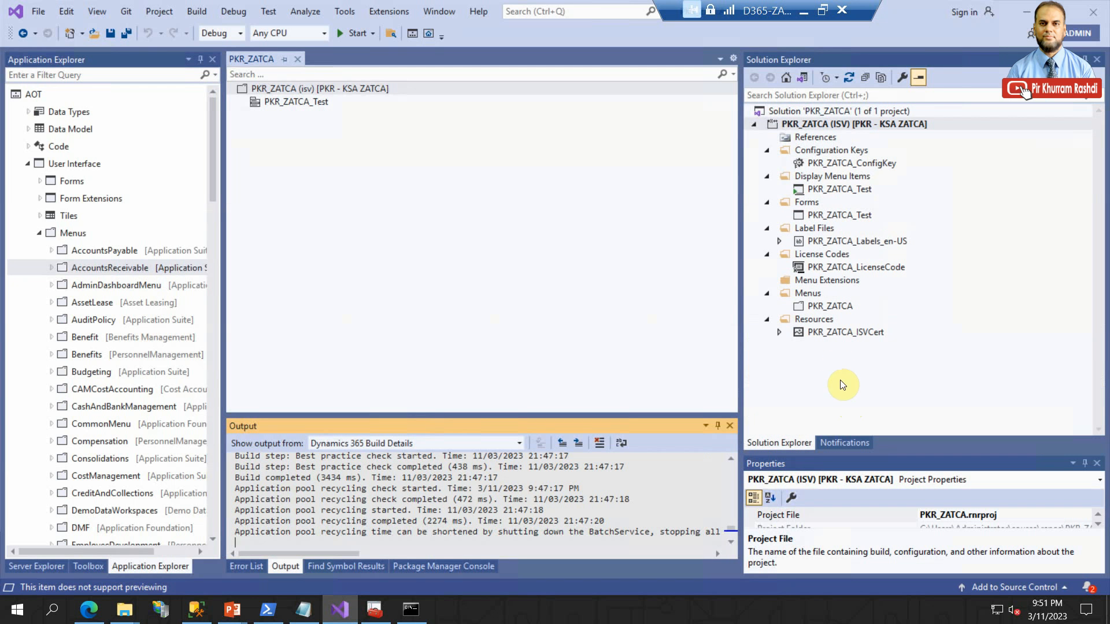
pyautogui.moveTo(741, 265); pyautogui.dragTo(782, 268)
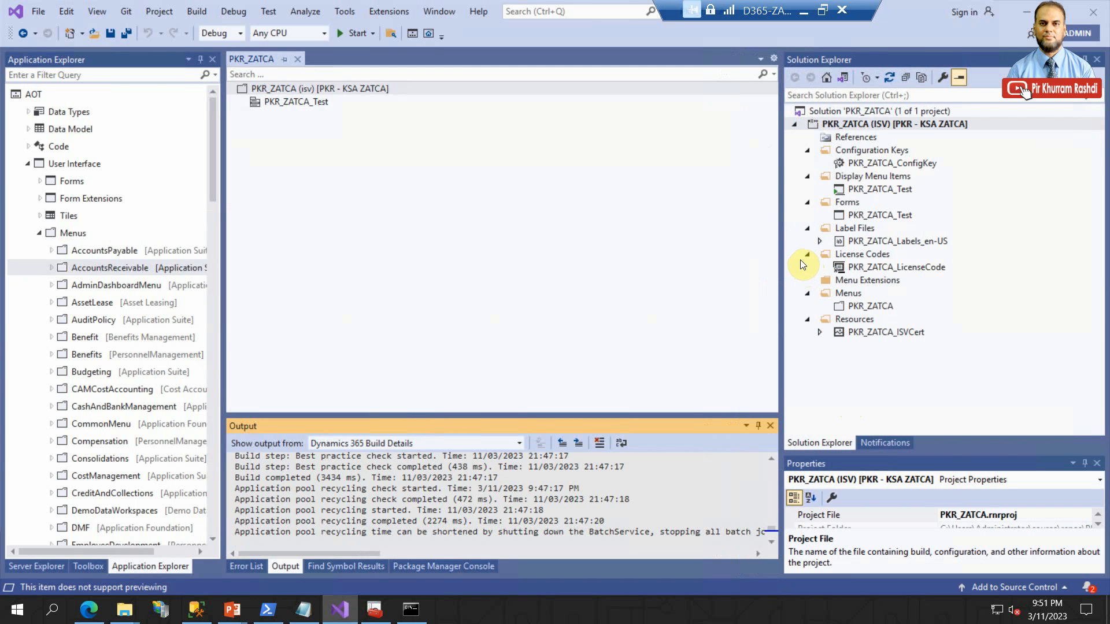
pyautogui.click(852, 305)
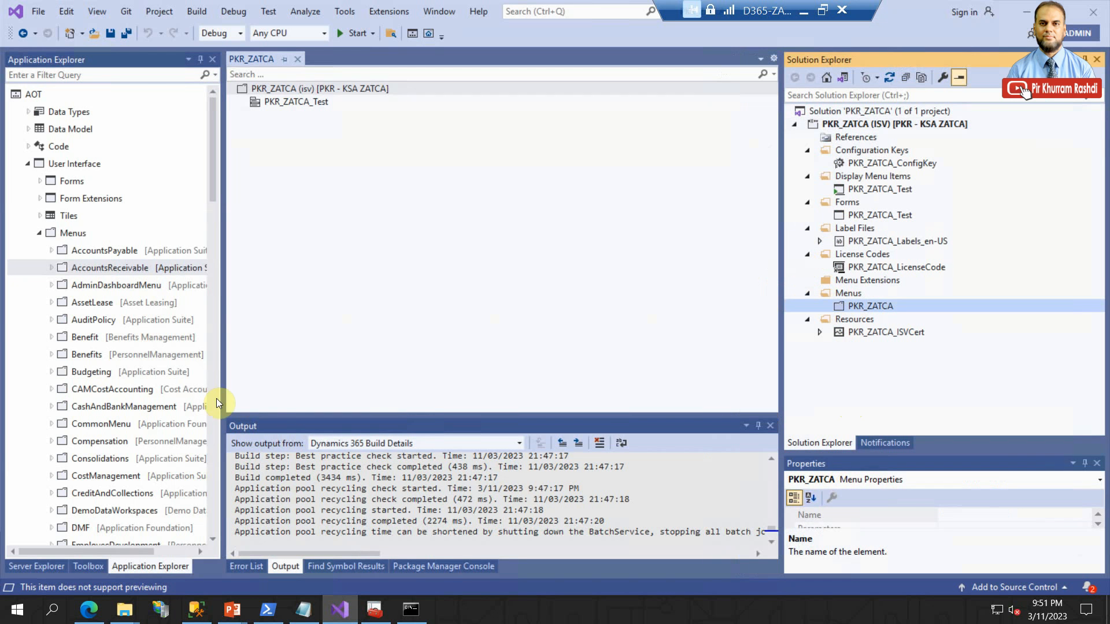
pyautogui.moveTo(220, 309); pyautogui.dragTo(292, 286)
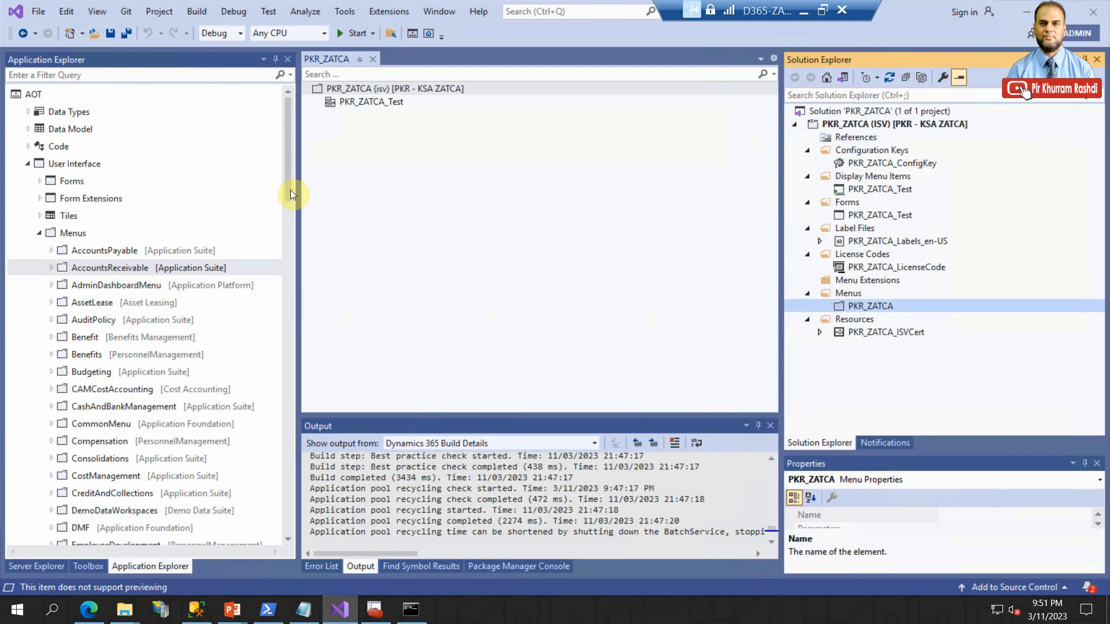
# - Create an extension of the Application Foundation menu MainMenu in the PKR_ZATCA project
pyautogui.moveTo(289, 175); pyautogui.dragTo(294, 245)
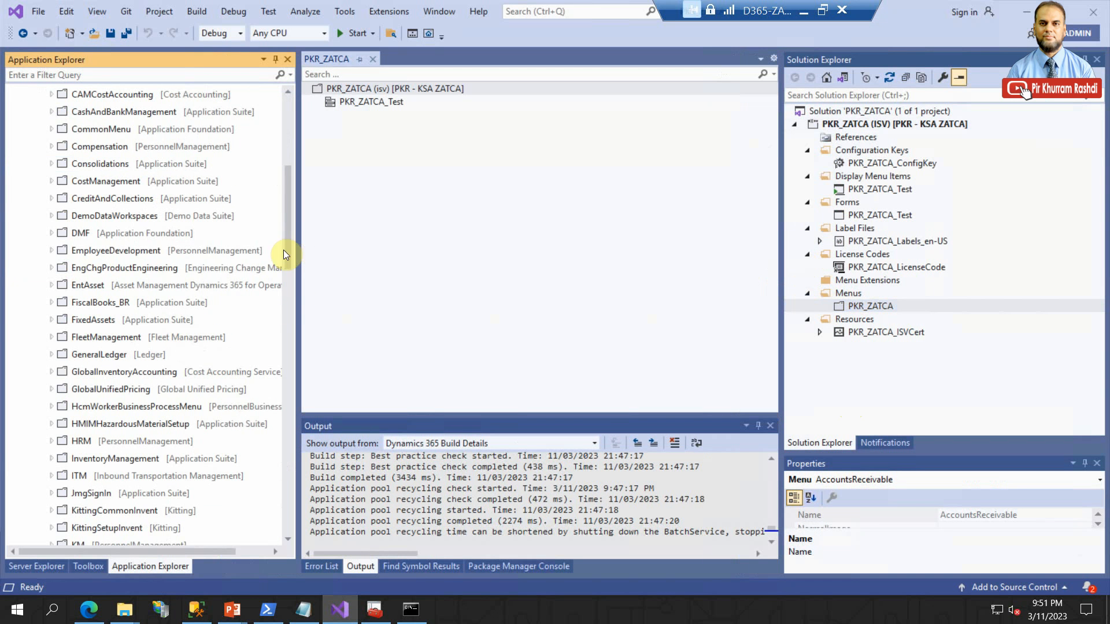
pyautogui.scroll(-4, 127, 347)
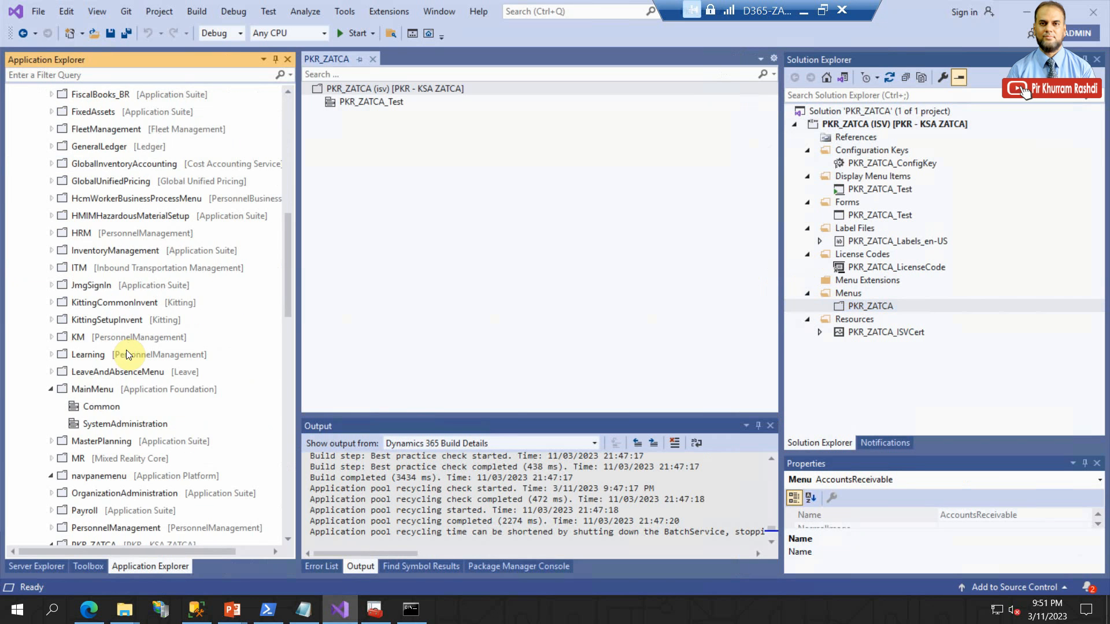
pyautogui.click(96, 388)
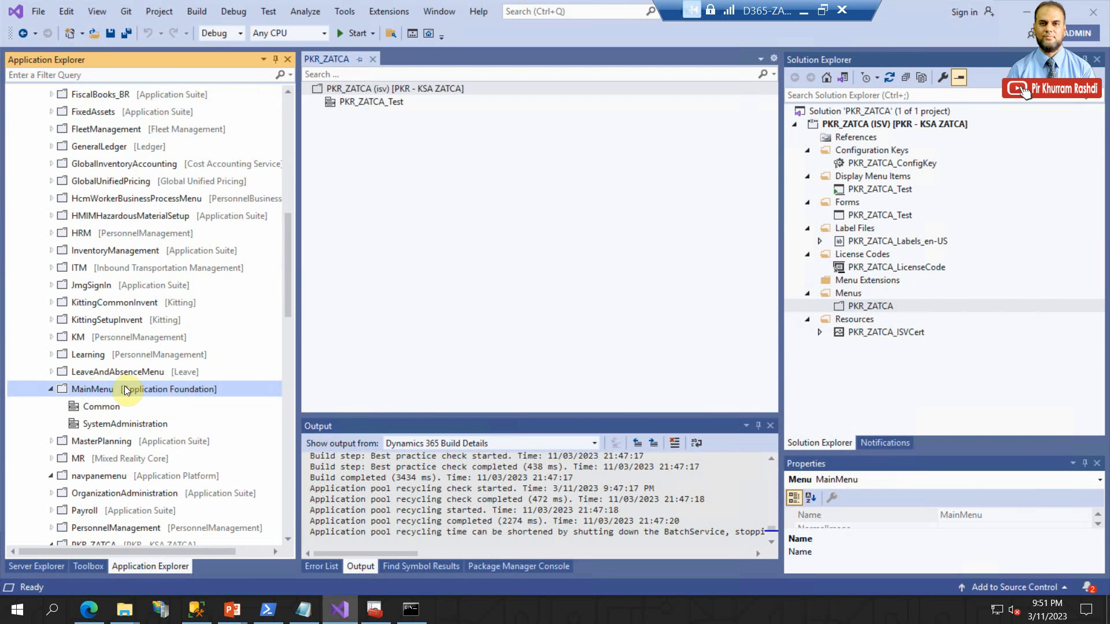
pyautogui.rightClick(116, 386)
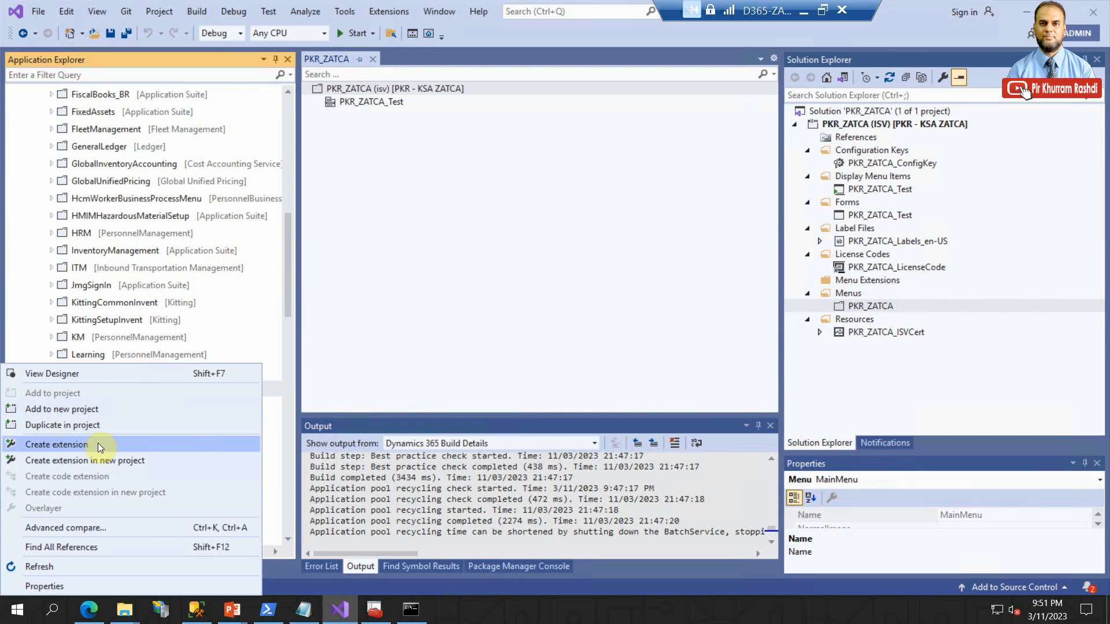
pyautogui.click(138, 446)
pyautogui.click(906, 291)
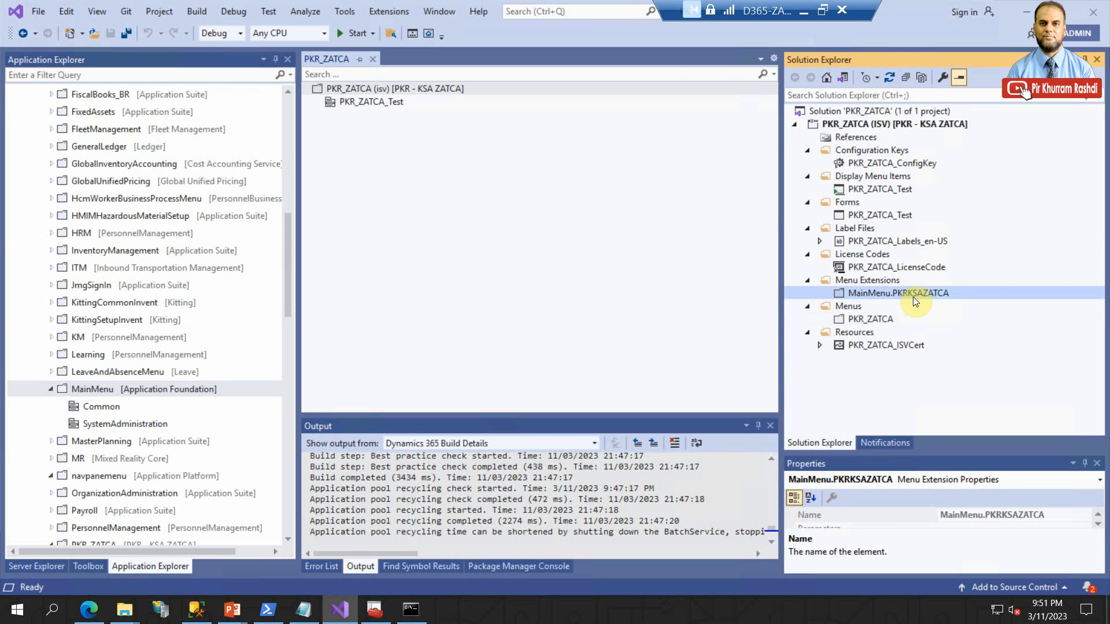
# - Rename the new MainMenu extension as MainMenu.PKR_ZATCA
pyautogui.click(914, 295)
pyautogui.click(909, 293)
pyautogui.press('Delete')
pyautogui.press('Delete')
pyautogui.press('Delete')
pyautogui.write('_')
pyautogui.press('Return')
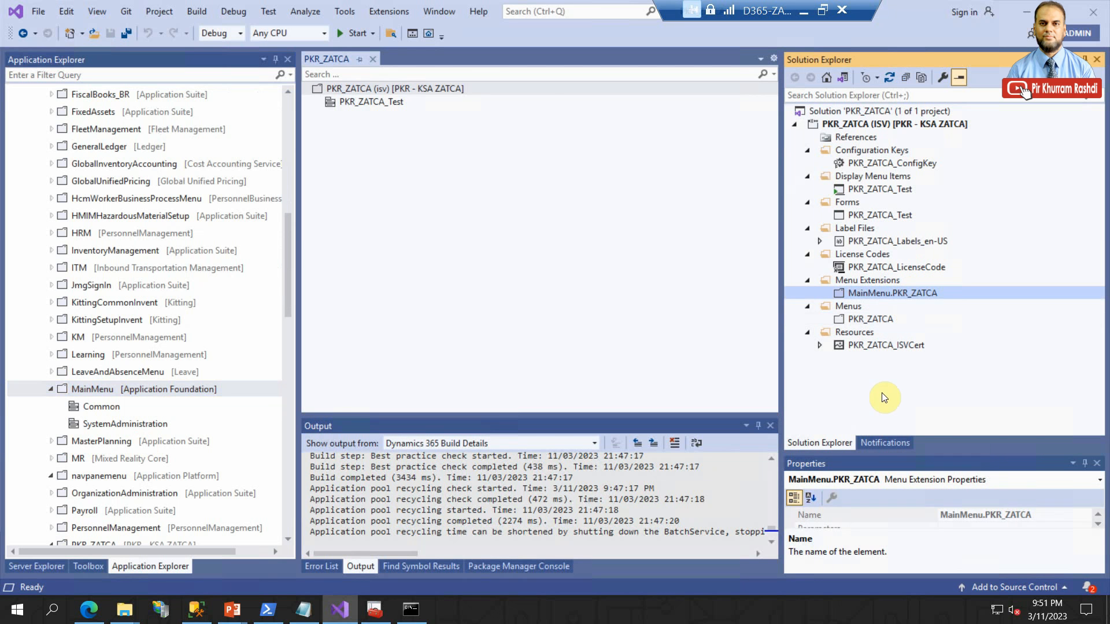
# - Open the MainMenu.PKR_ZATCA extension in the designer and add a new menu reference to its root
pyautogui.doubleClick(841, 290)
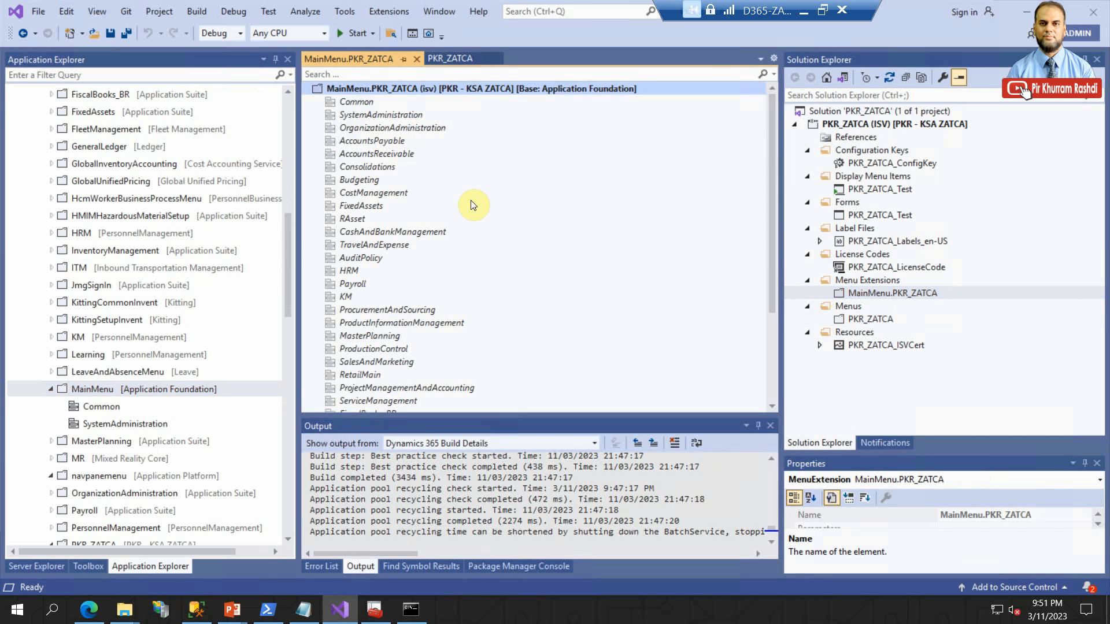
pyautogui.moveTo(771, 138); pyautogui.dragTo(761, 241)
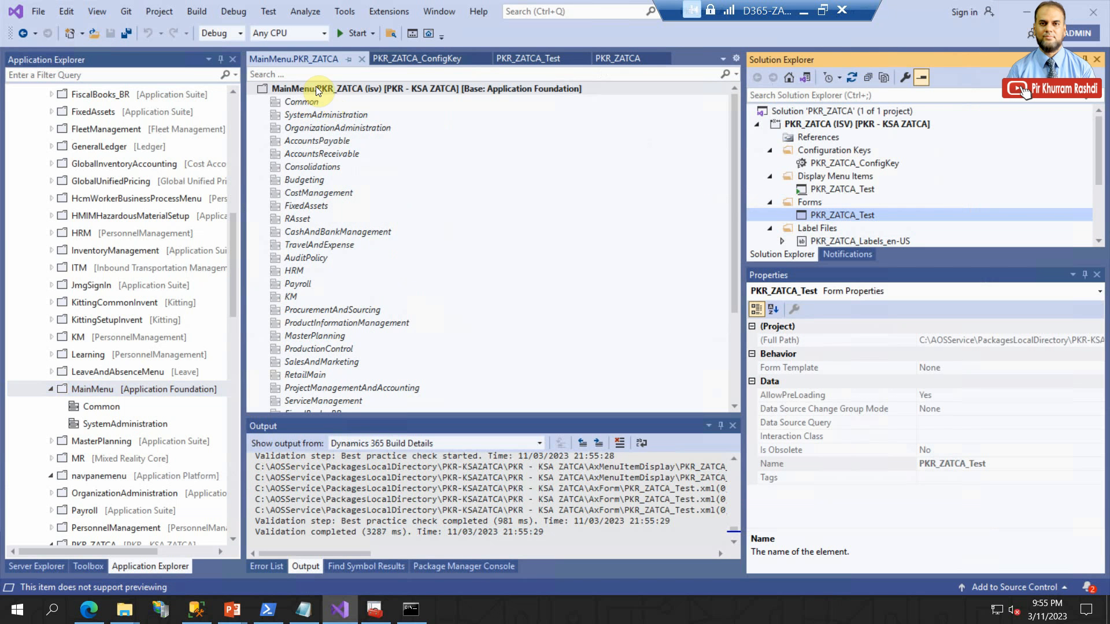
pyautogui.rightClick(315, 85)
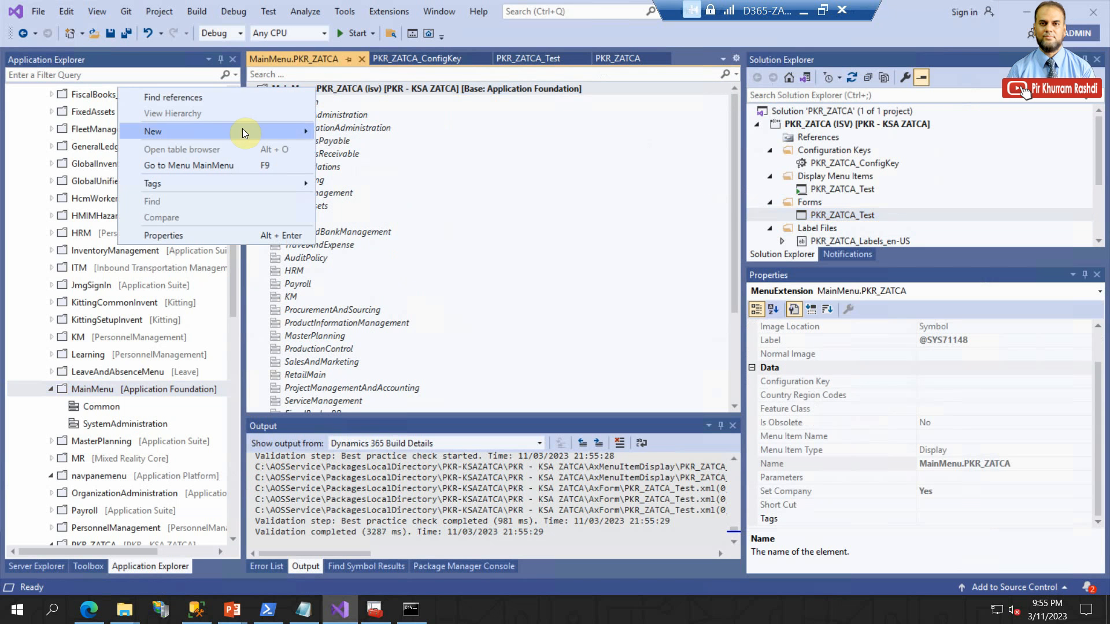
pyautogui.moveTo(232, 134)
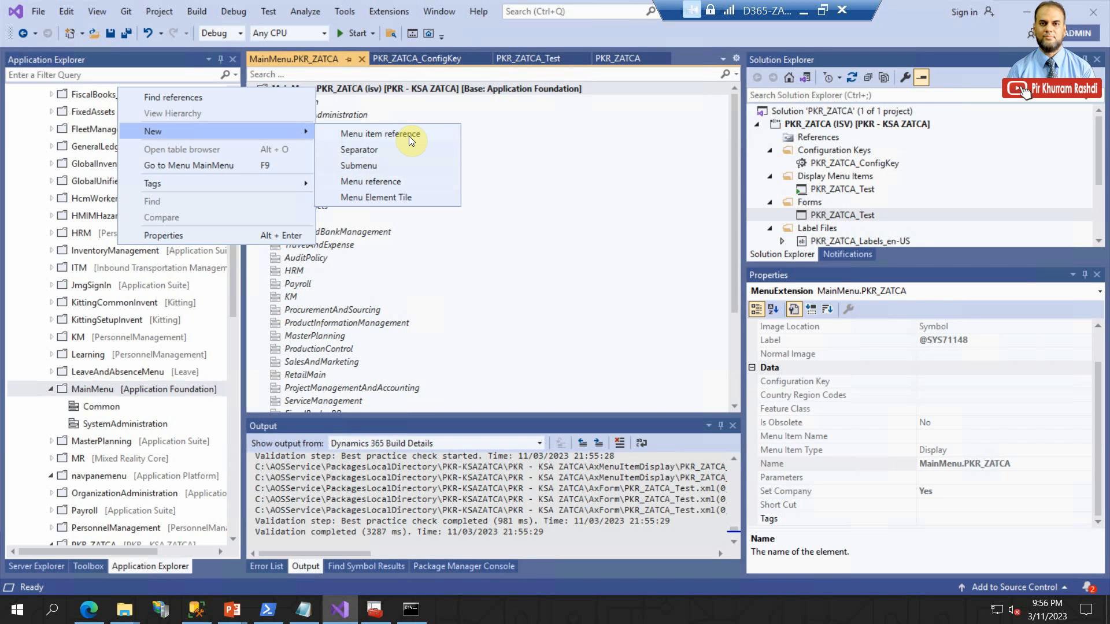
pyautogui.click(388, 181)
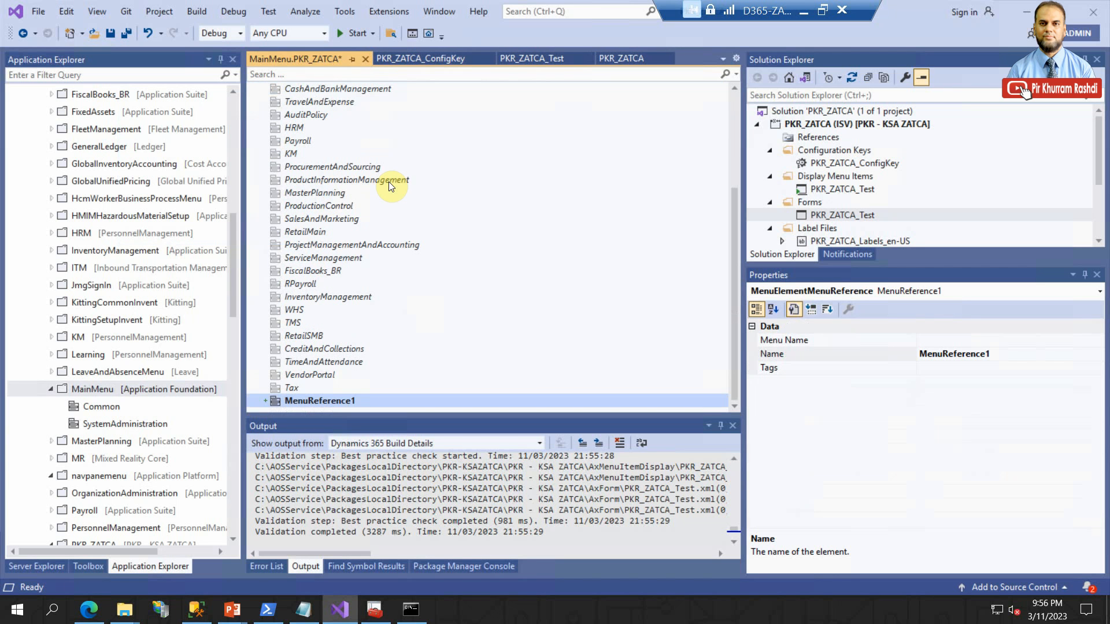
# - Set the new menu reference's Name property to PKR_ZATCA
pyautogui.click(980, 353)
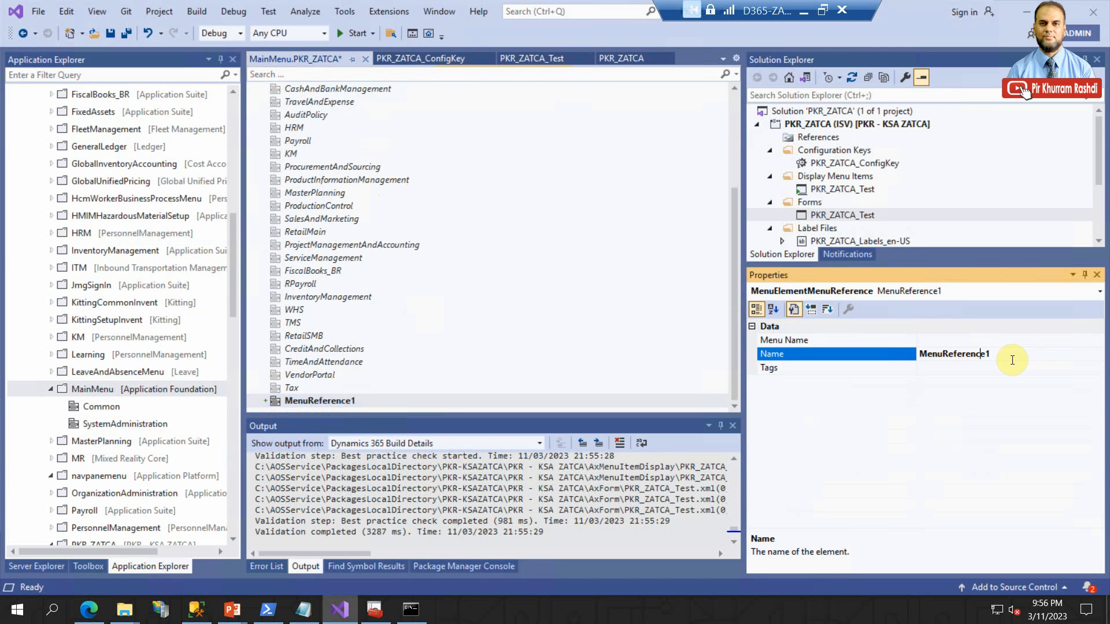
pyautogui.click(990, 352)
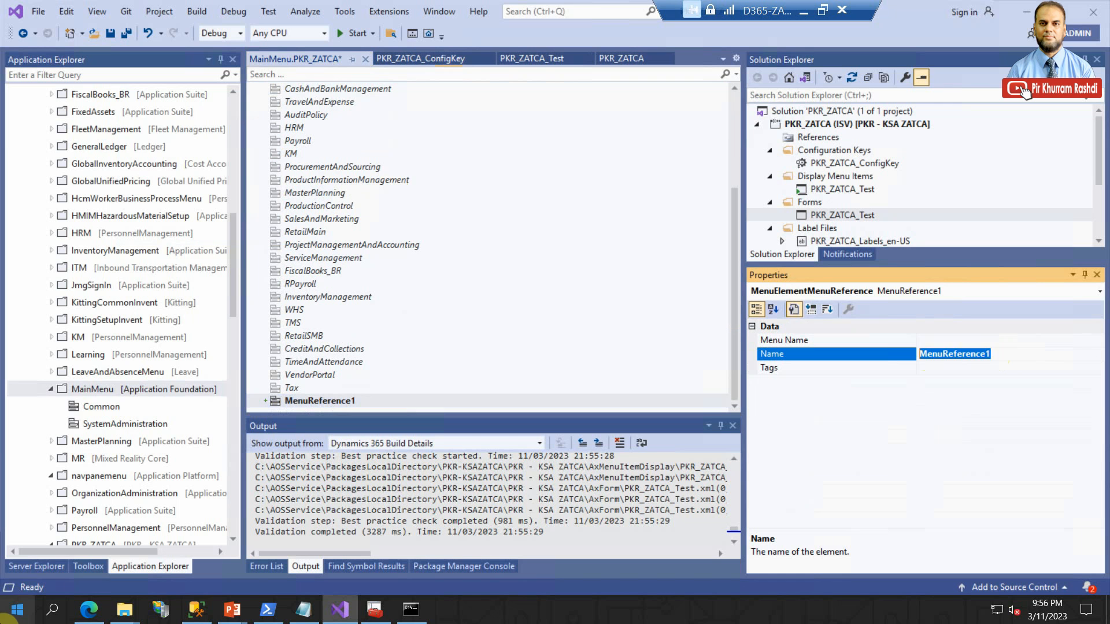
pyautogui.write('PKR_ZAT')
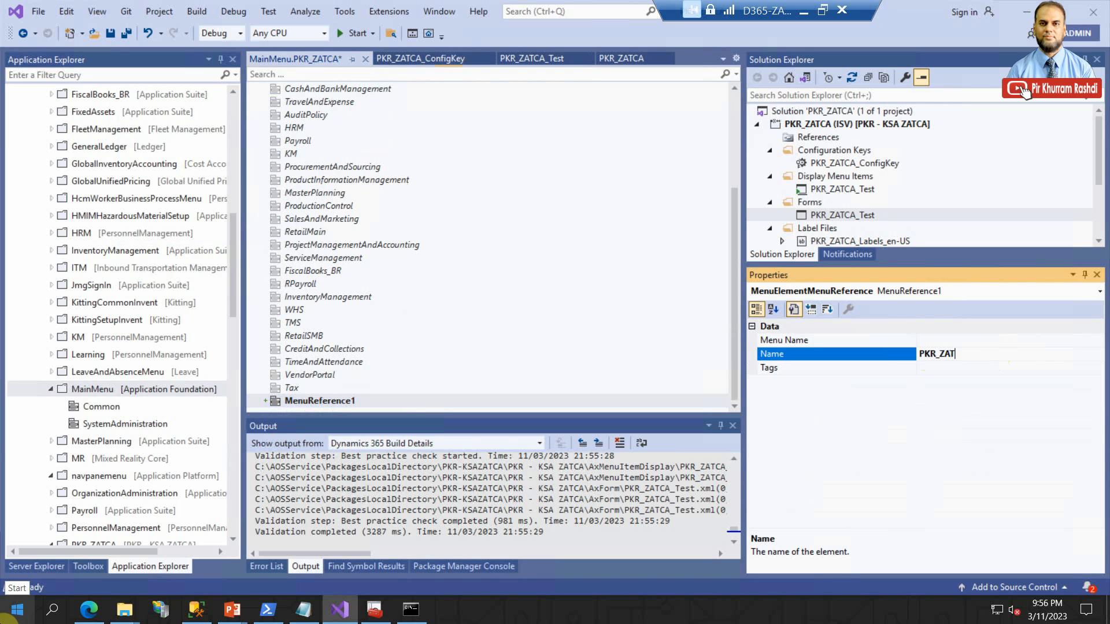
pyautogui.write('CA')
pyautogui.press('Return')
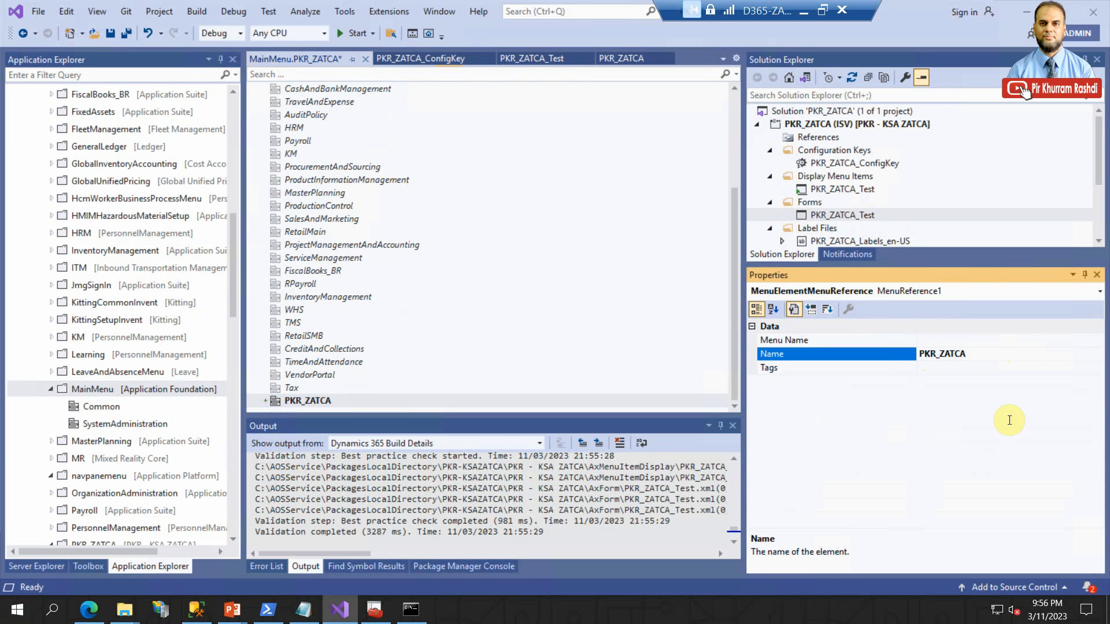
# - Set the Menu Name property of the PKR_ZATCA menu reference to the project's PKR_ZATCA menu
pyautogui.click(1024, 340)
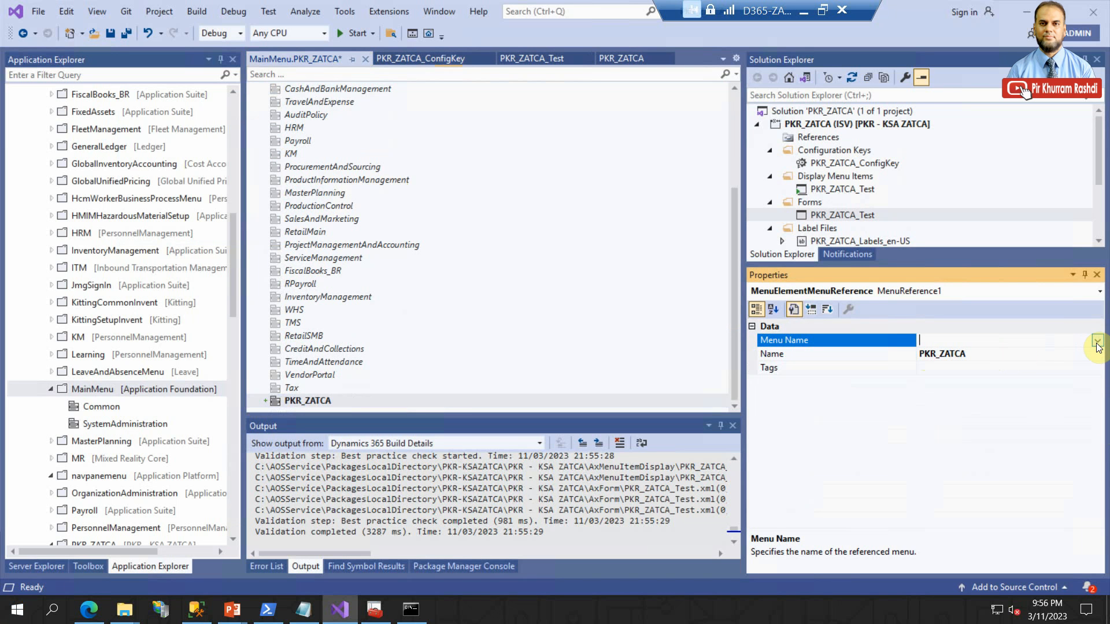
pyautogui.scroll(-3, 902, 185)
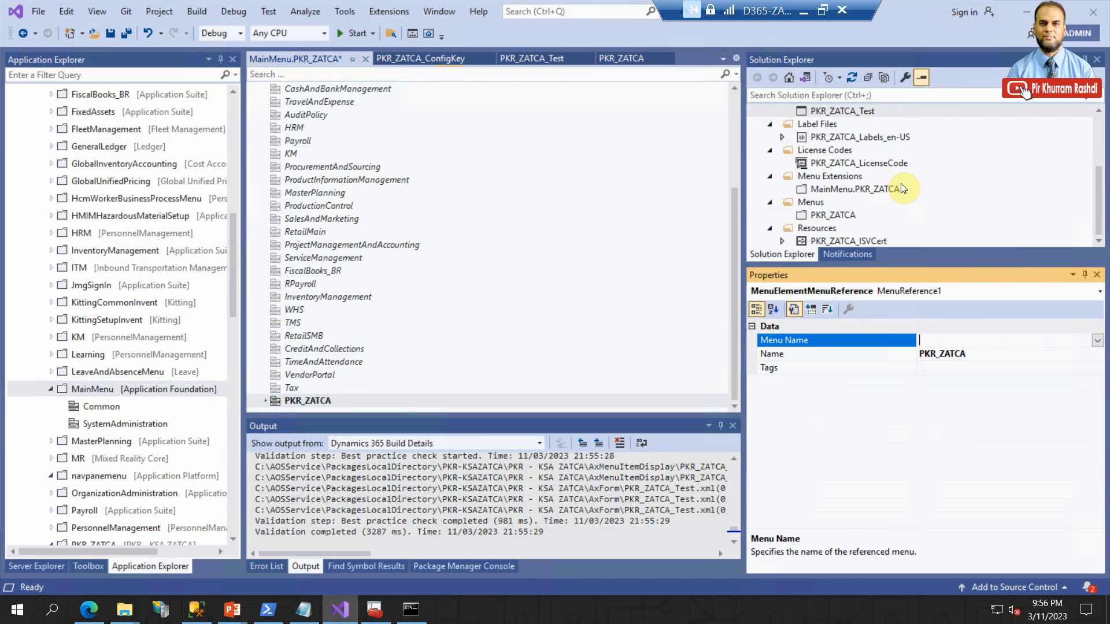
pyautogui.click(840, 215)
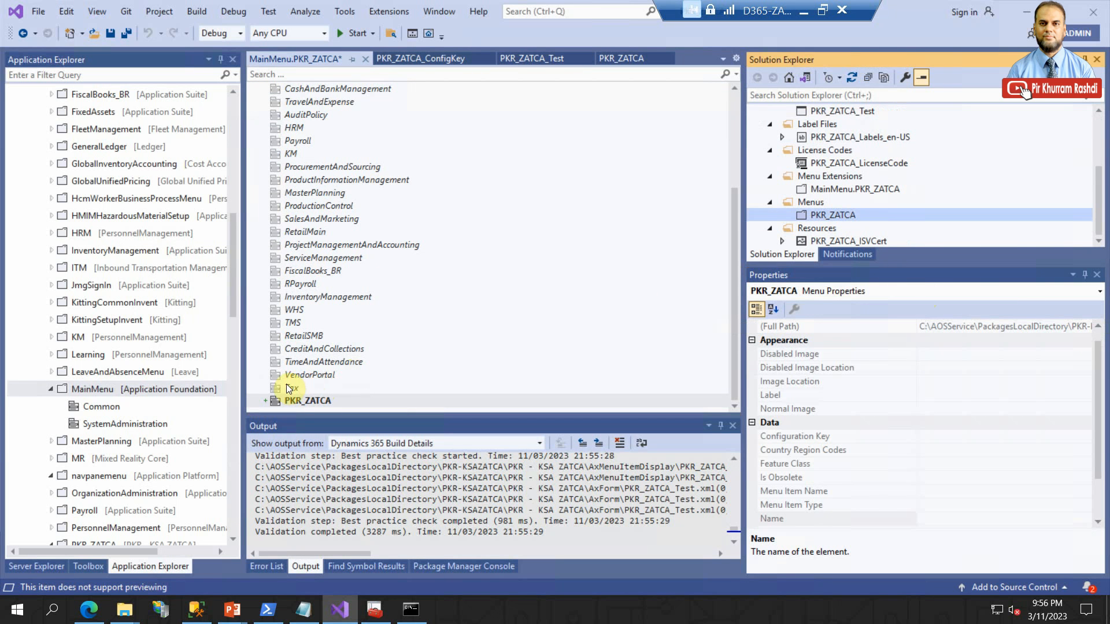
pyautogui.click(294, 399)
pyautogui.click(984, 341)
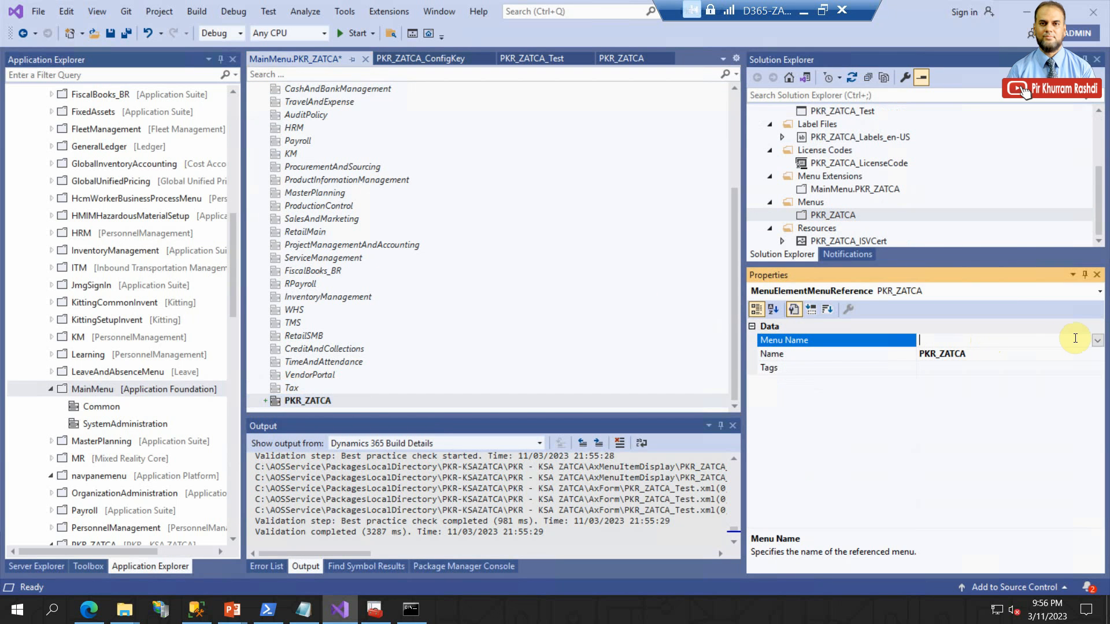
pyautogui.click(1098, 341)
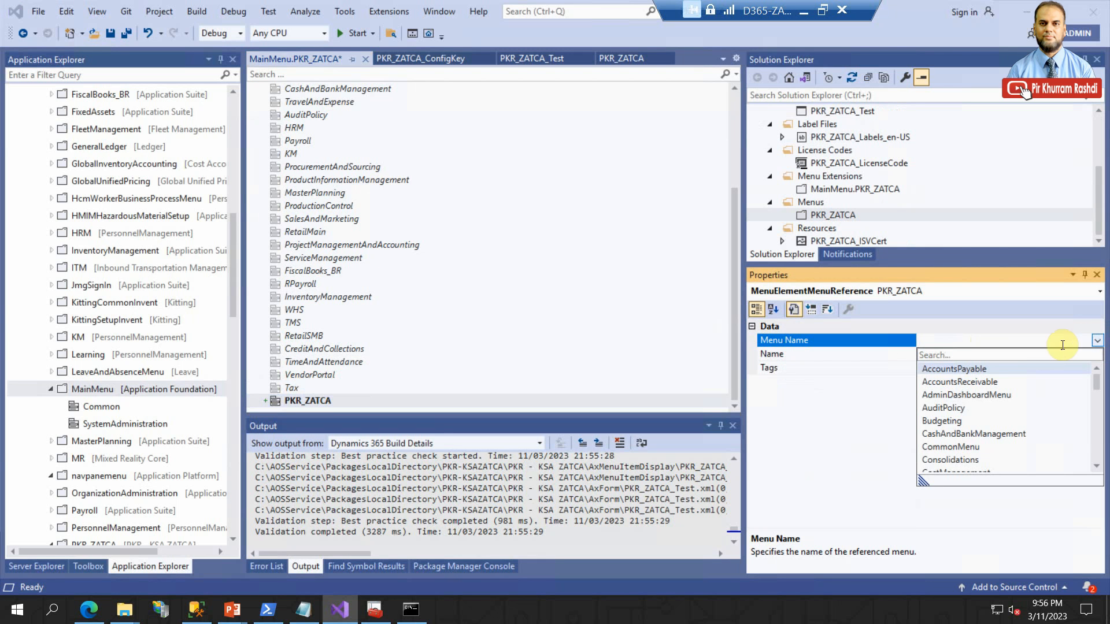
pyautogui.write('pkr')
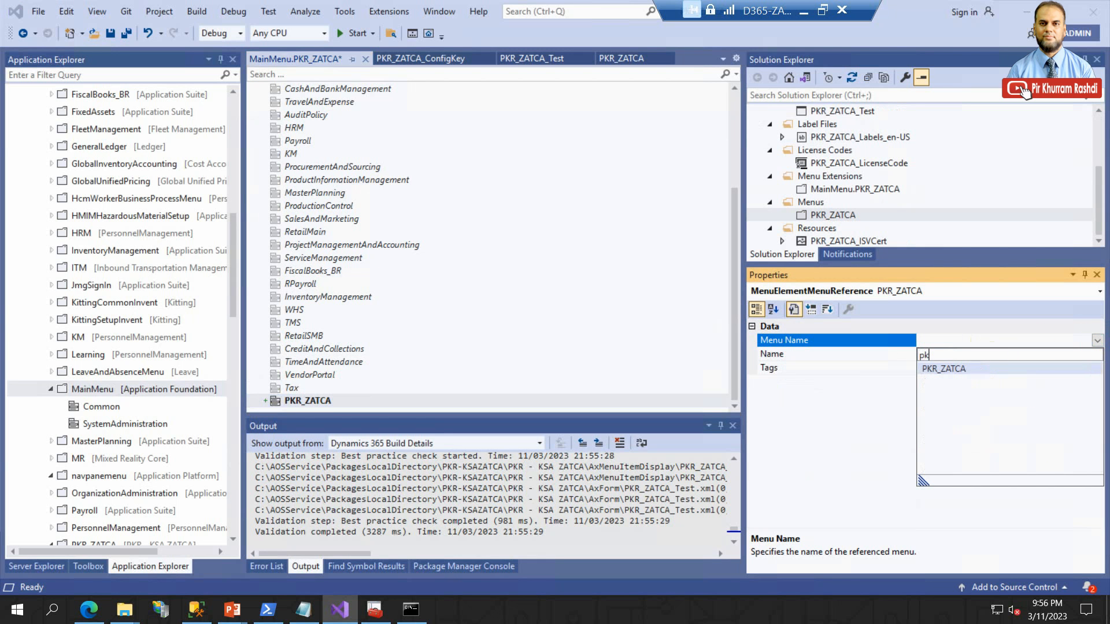
pyautogui.click(970, 365)
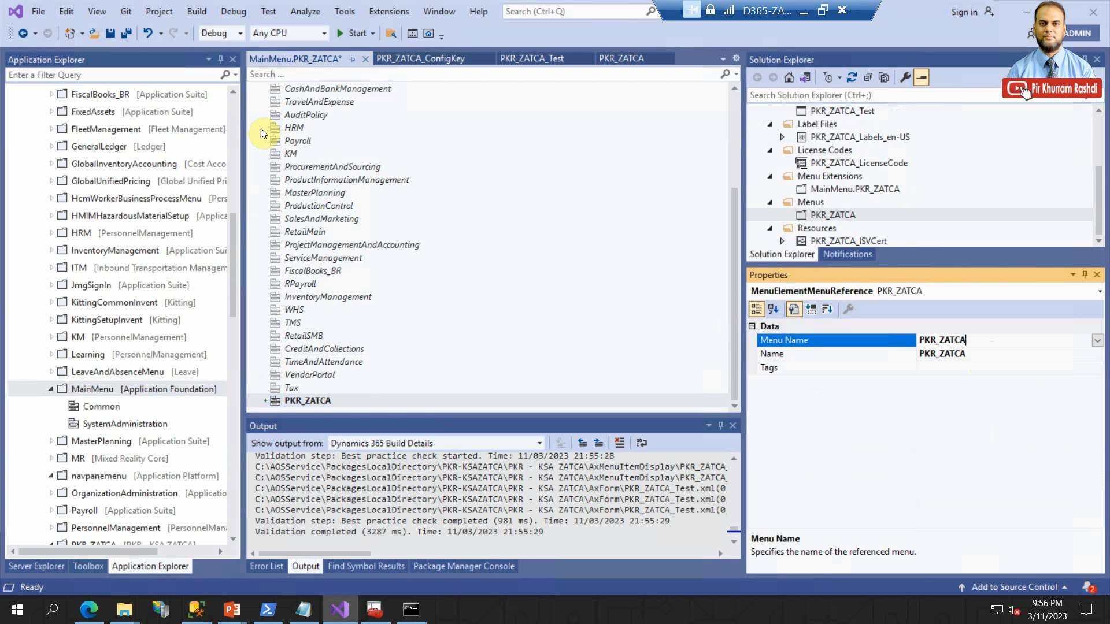
# - Save all changes and close the MainMenu.PKR_ZATCA and PKR_ZATCA_ConfigKey designers
pyautogui.click(126, 34)
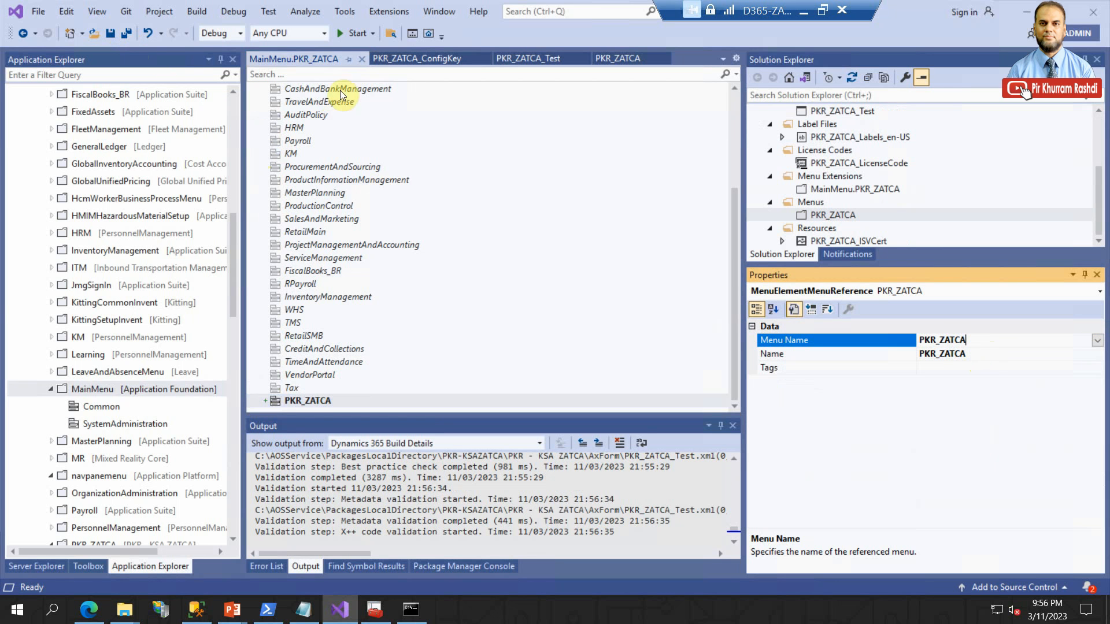
pyautogui.click(363, 61)
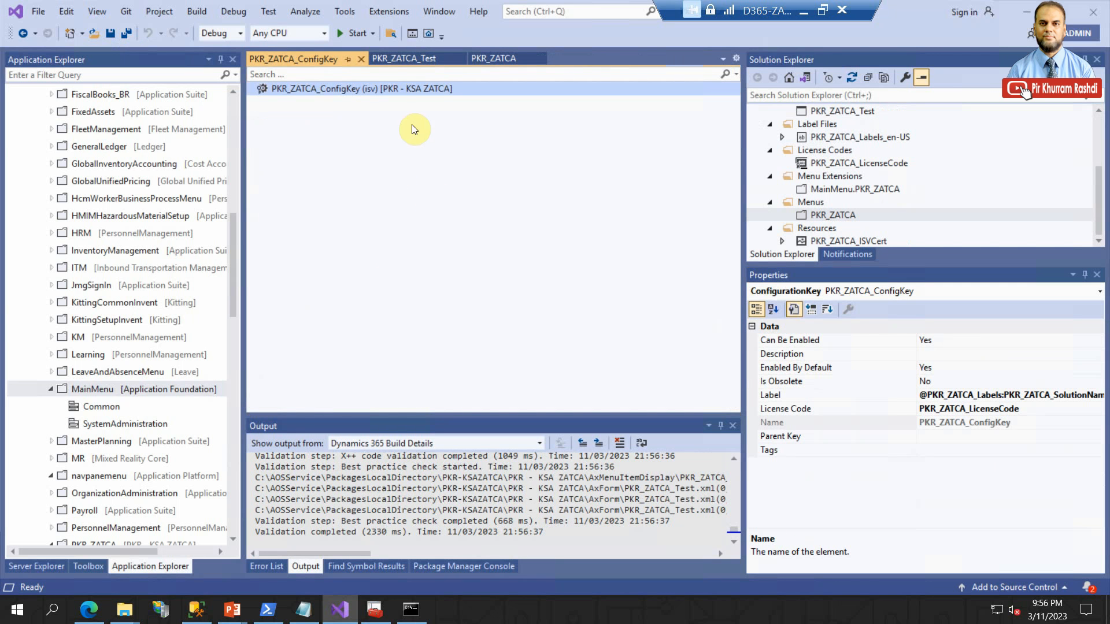
pyautogui.click(361, 59)
# - Build the PKR_ZATCA (ISV) project from the solution
pyautogui.scroll(3, 853, 220)
pyautogui.click(856, 124)
pyautogui.rightClick(855, 123)
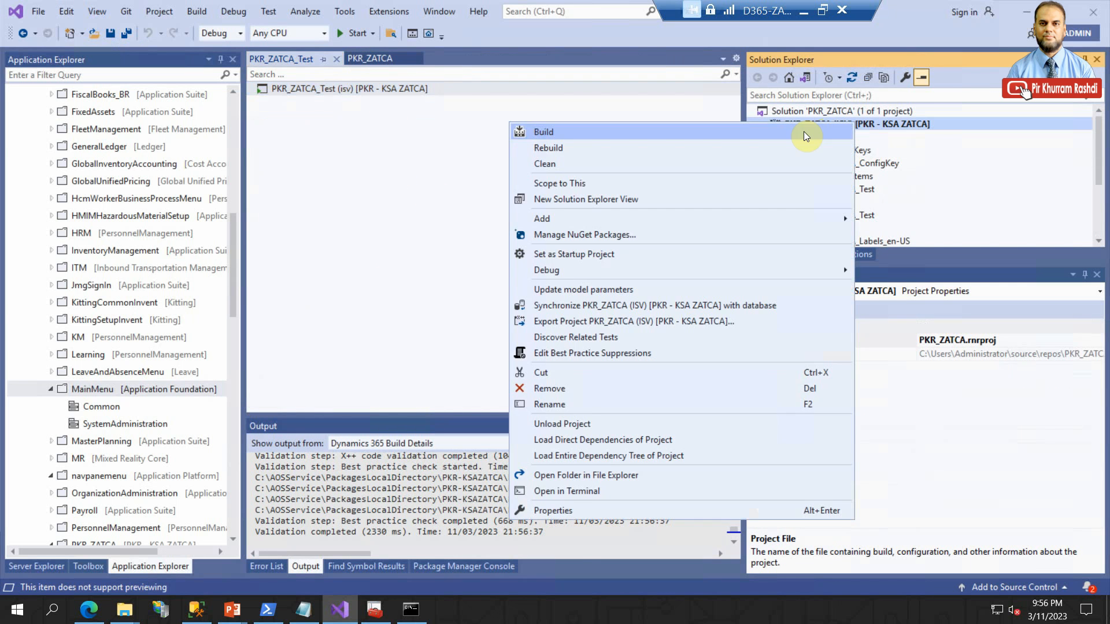
pyautogui.click(785, 133)
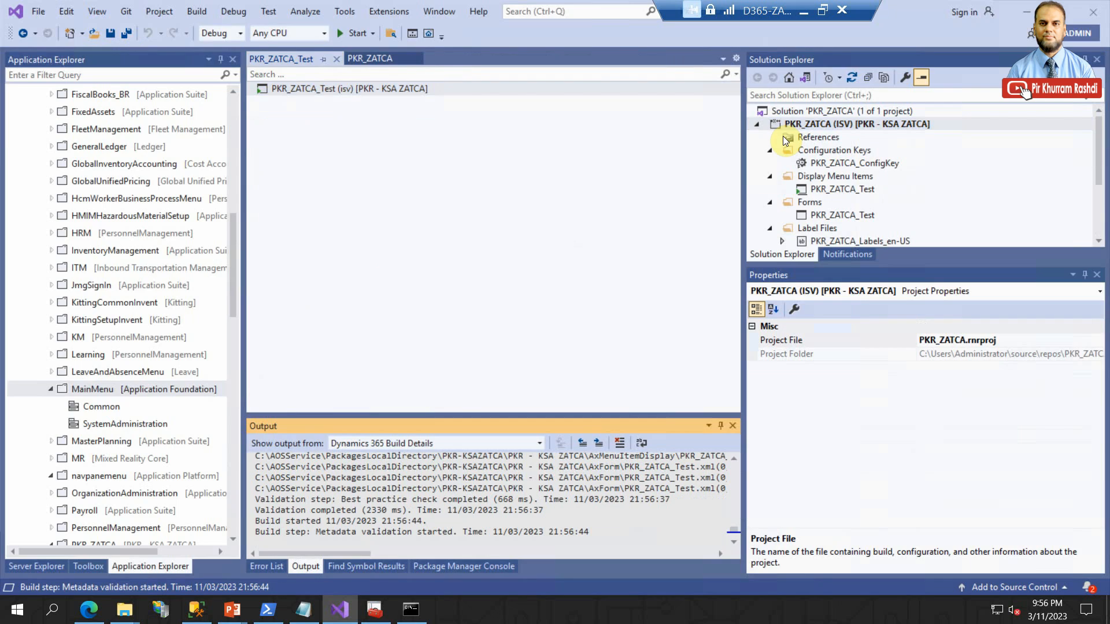
# - Switch to the browser, reload Finance and Operations, and check the PKR - ZATCA Solution module's entries in the modules list
pyautogui.click(89, 609)
pyautogui.click(54, 42)
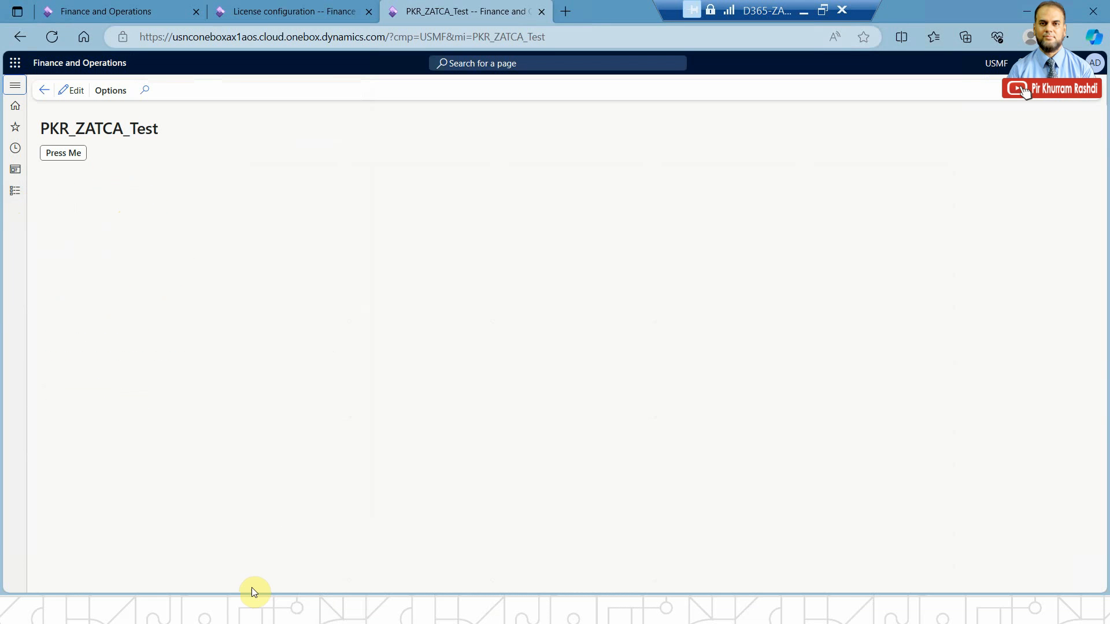
pyautogui.click(17, 191)
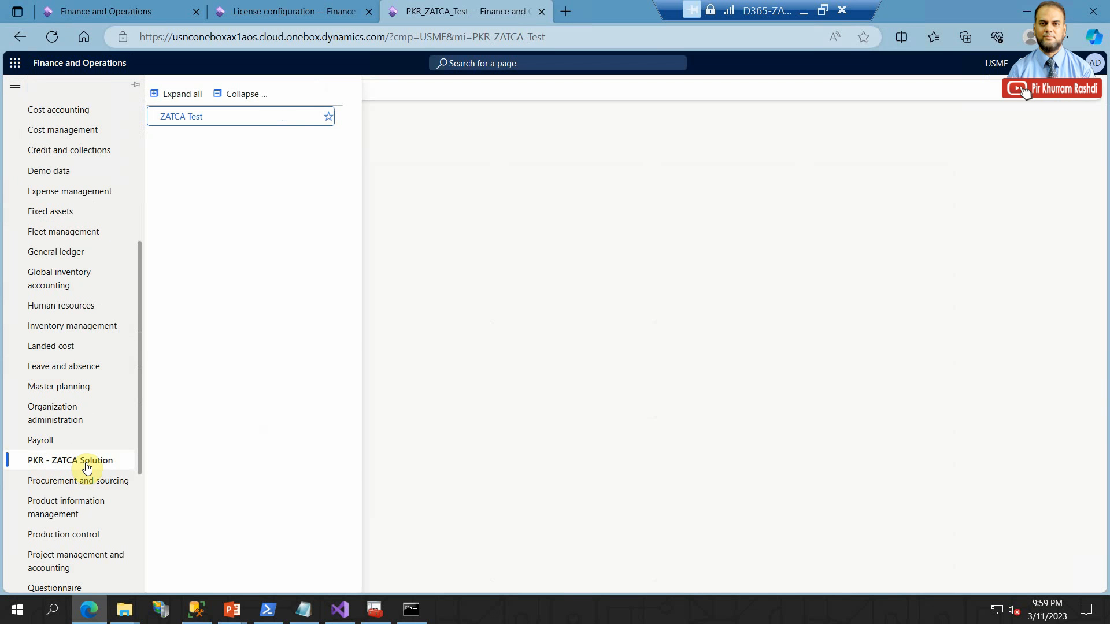
# - Open the ZATCA Test form, try its Press Me button, and reopen the modules list
pyautogui.click(186, 118)
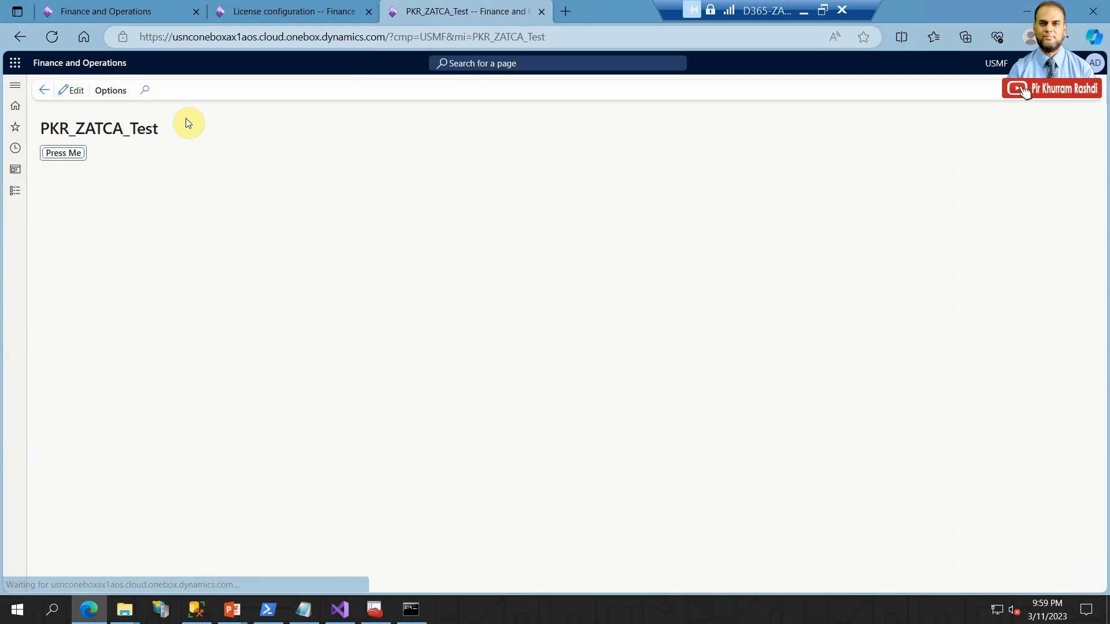
pyautogui.click(68, 157)
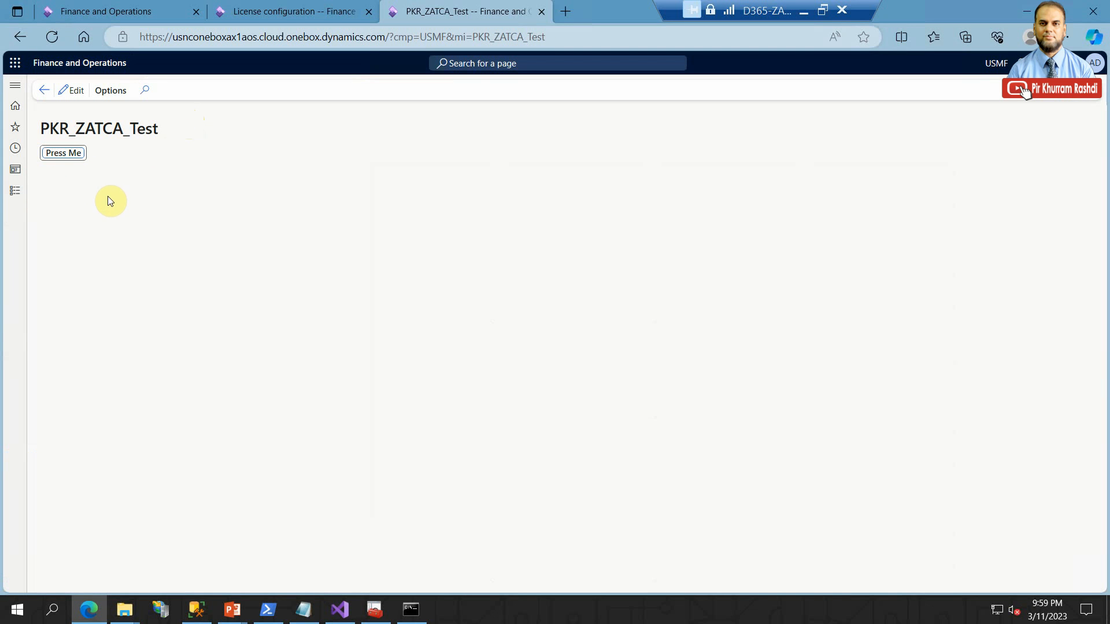
pyautogui.click(14, 193)
pyautogui.scroll(-6, 46, 451)
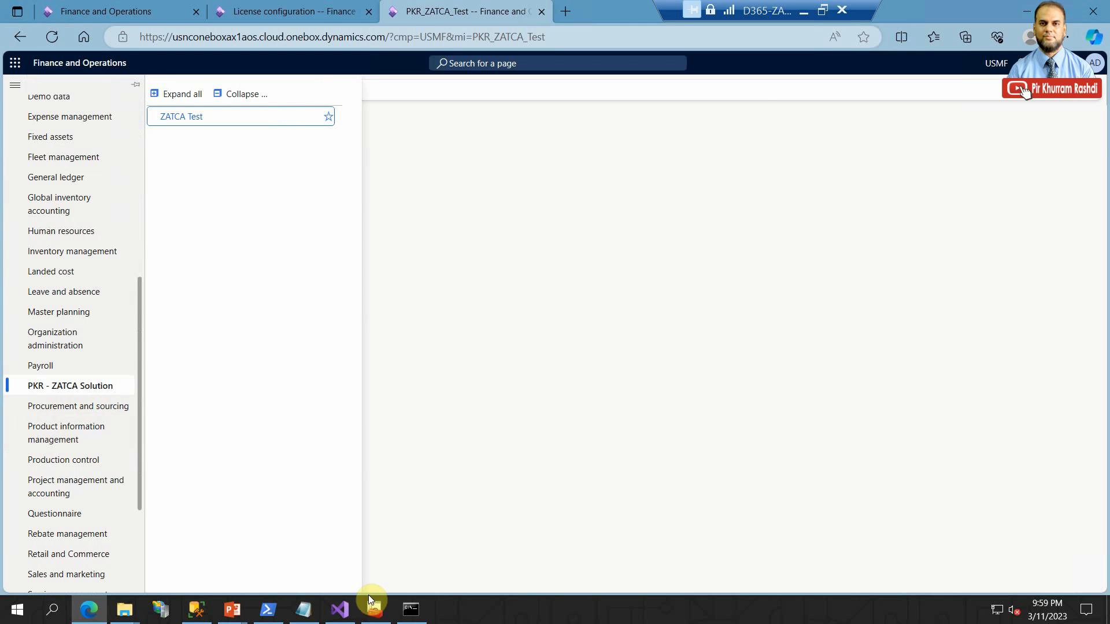
# - Switch to Visual Studio, enlarge the Solution Explorer to show all PKR_ZATCA project elements, and narrow the Application Explorer
pyautogui.click(340, 609)
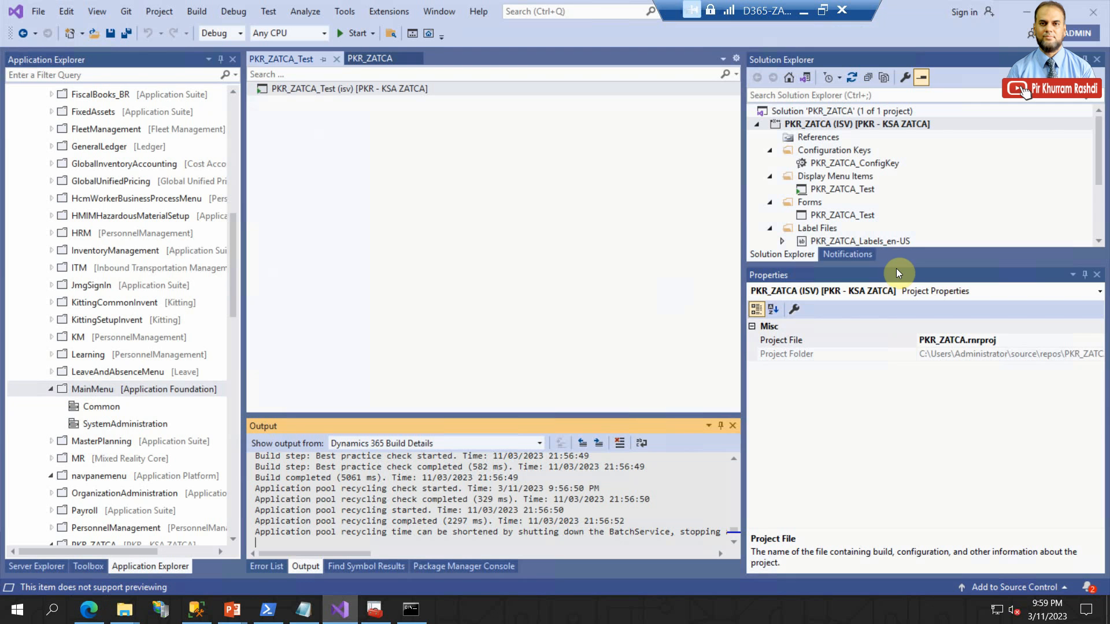
pyautogui.moveTo(896, 266); pyautogui.dragTo(896, 408)
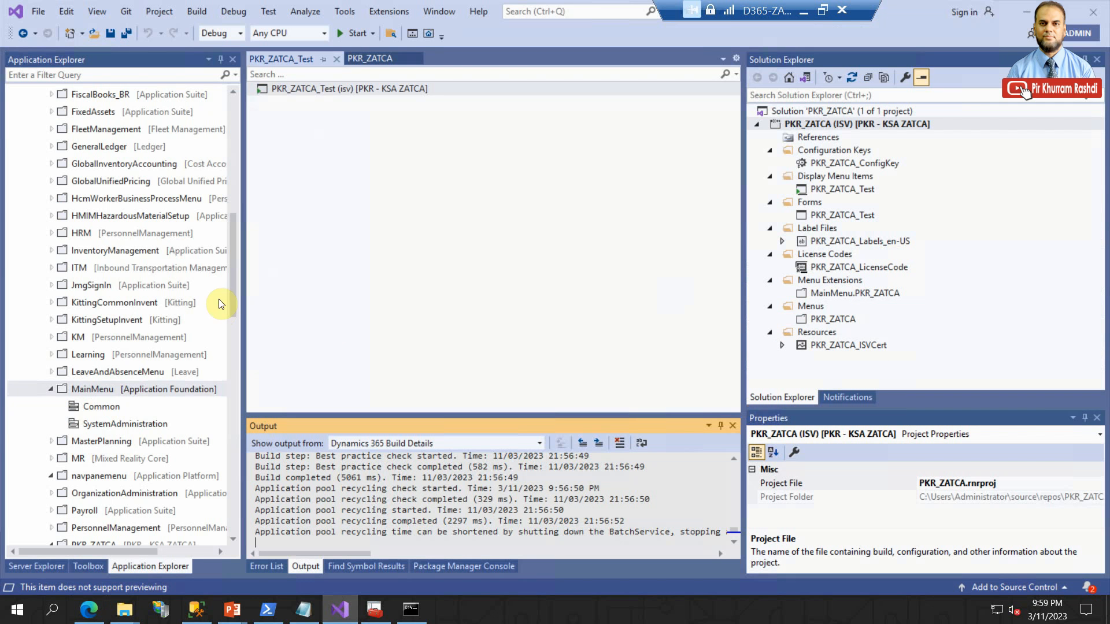
pyautogui.moveTo(242, 265); pyautogui.dragTo(160, 252)
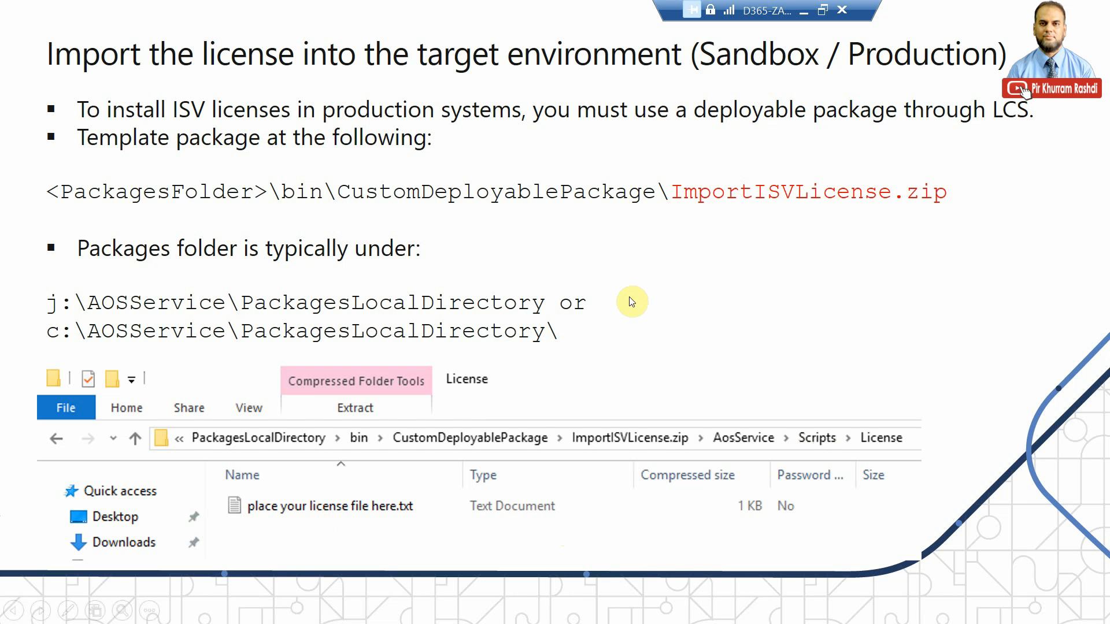
# - Switch to the Temp window in File Explorer and browse to C:\AOSService\PackagesLocalDirectory\bin\CustomDeployablePackage
pyautogui.hotkey('alt', 'Tab')
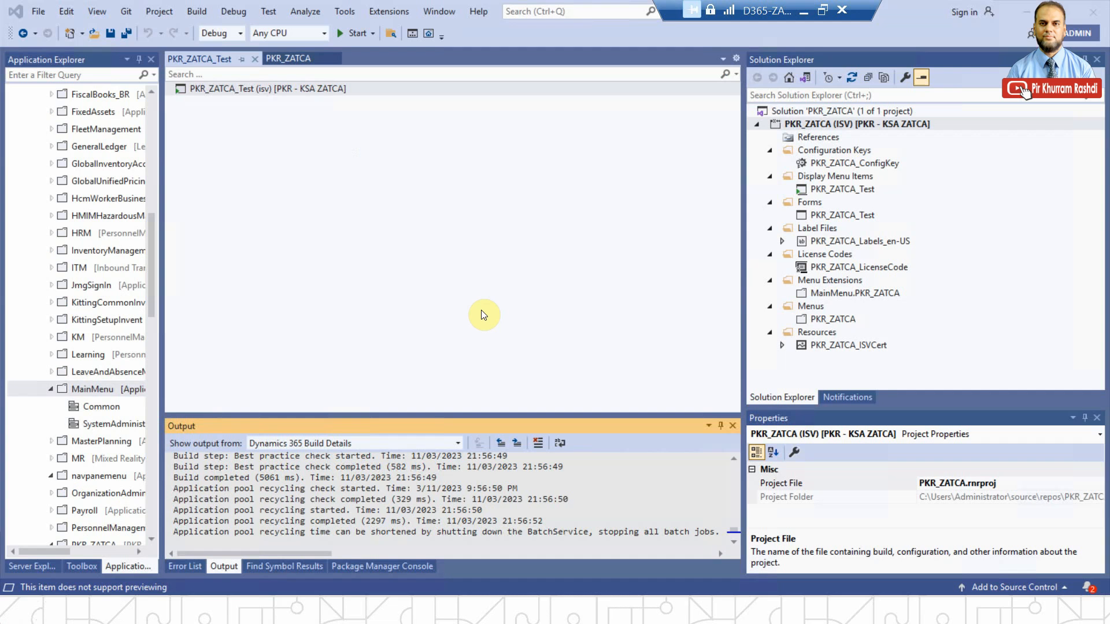
pyautogui.moveTo(125, 610)
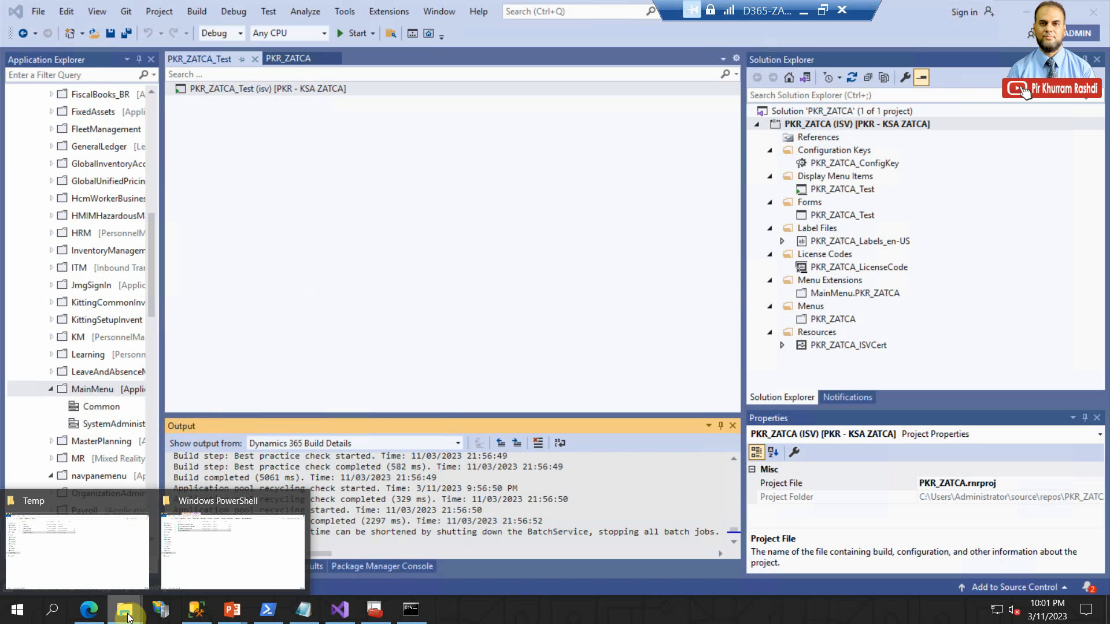
pyautogui.click(111, 555)
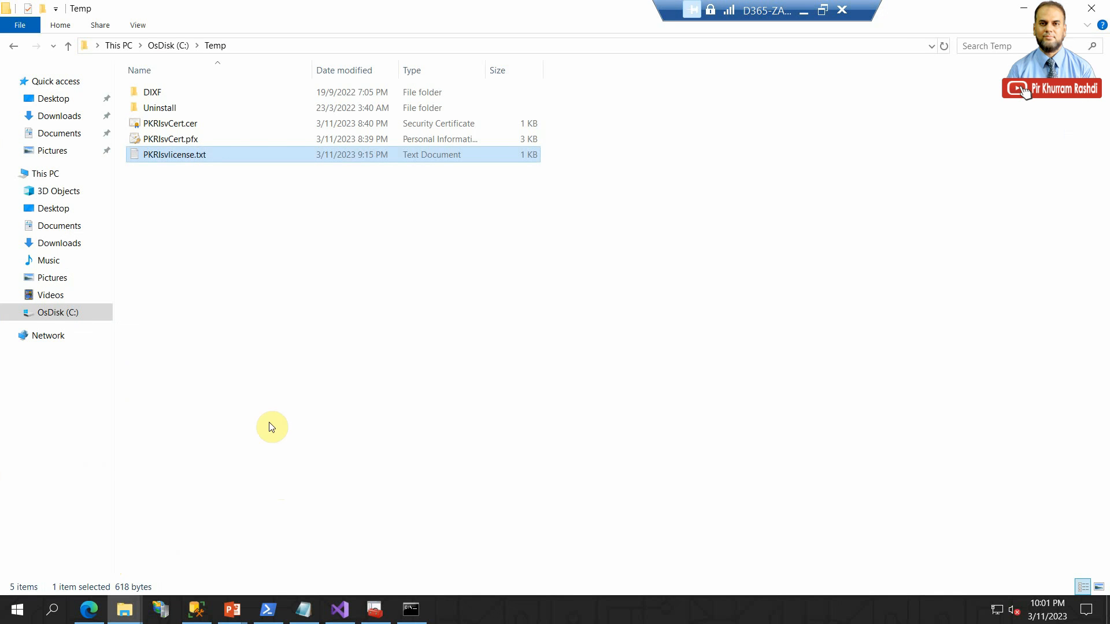
pyautogui.click(54, 312)
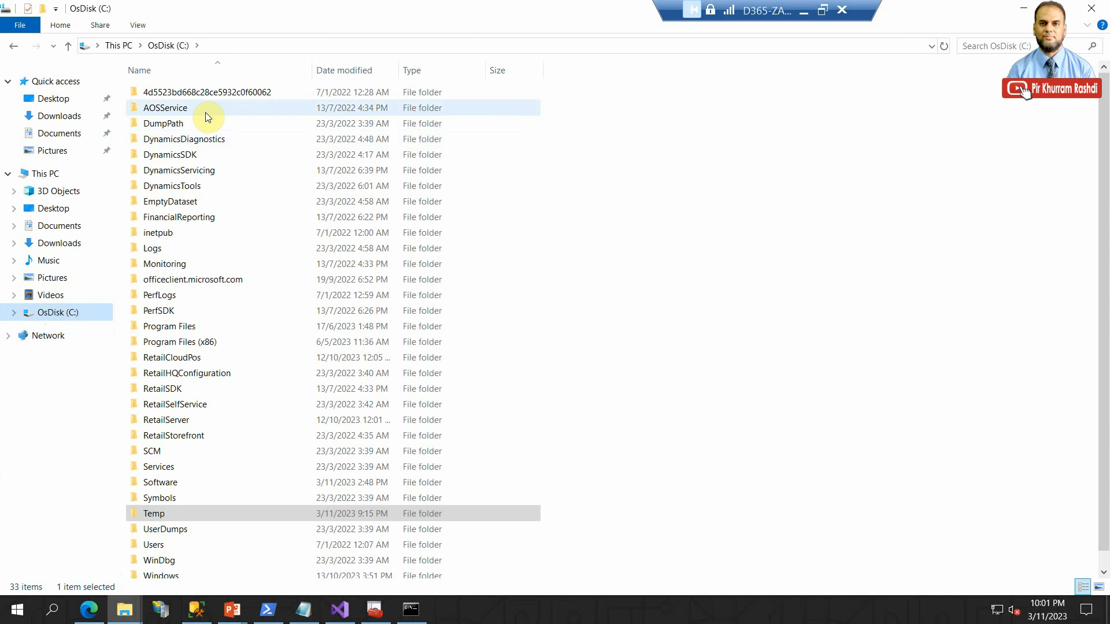
pyautogui.doubleClick(206, 112)
pyautogui.click(206, 112)
pyautogui.doubleClick(206, 112)
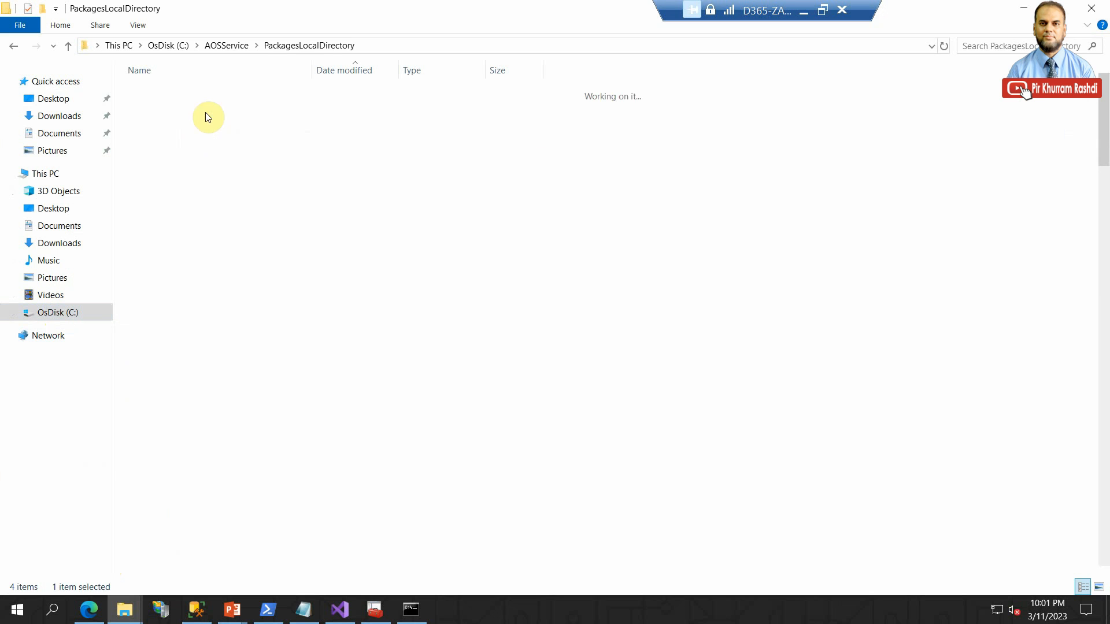
pyautogui.click(211, 140)
pyautogui.write('bin')
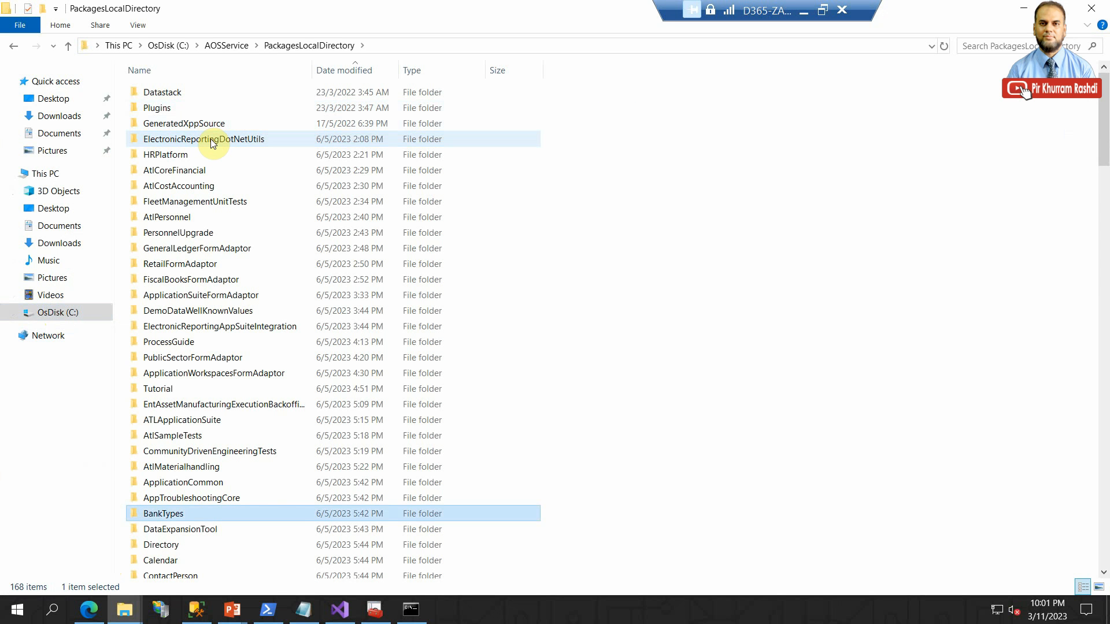
pyautogui.doubleClick(227, 539)
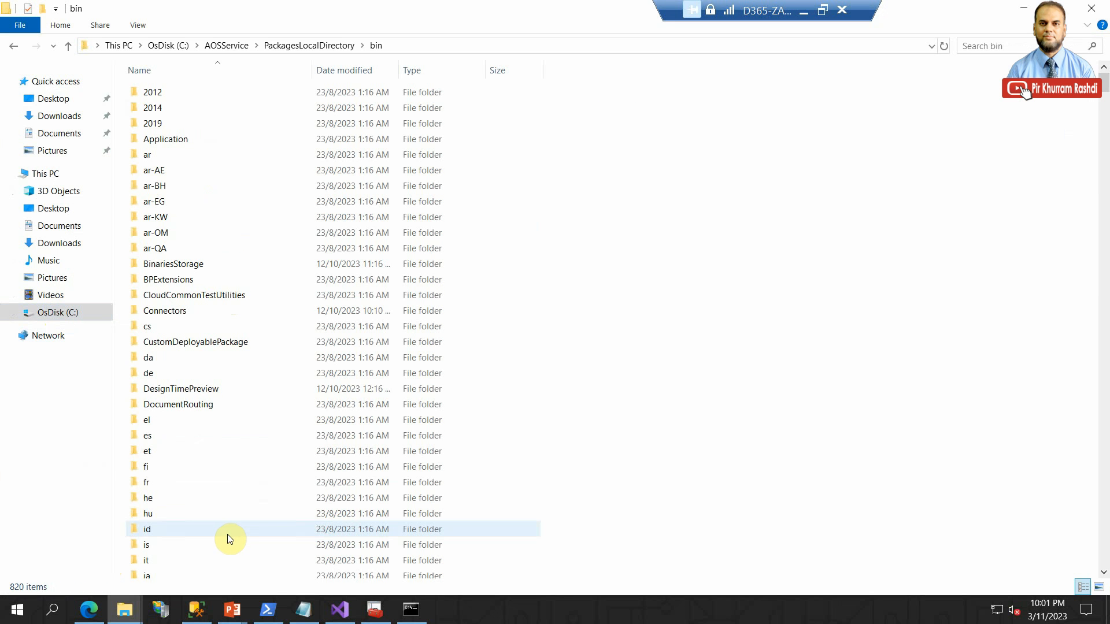
pyautogui.click(234, 342)
pyautogui.doubleClick(234, 341)
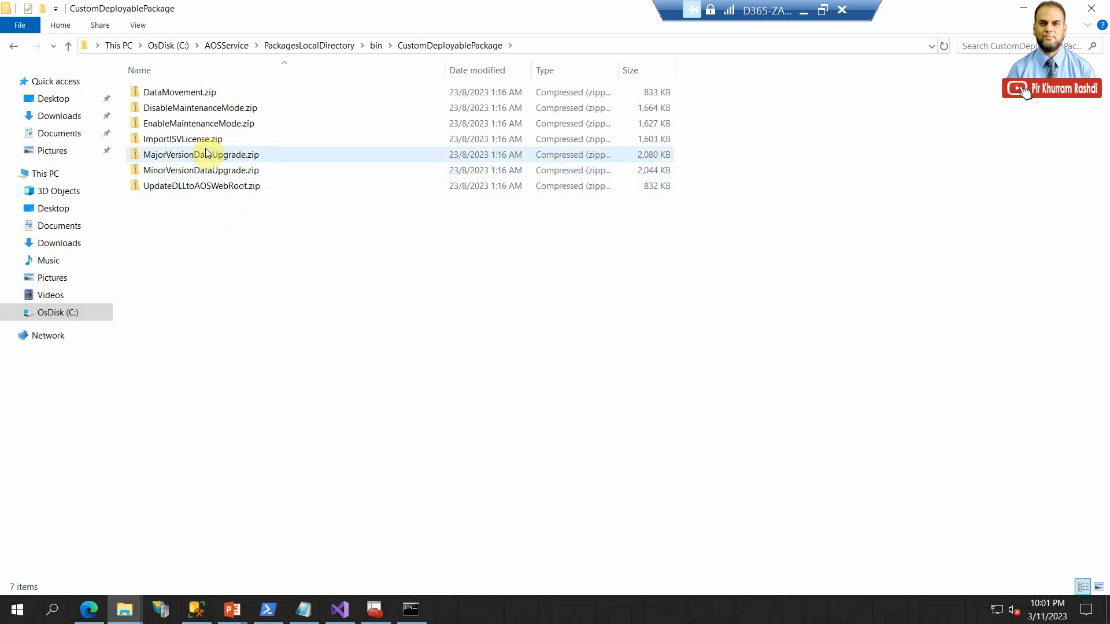
# - Open the AosService\Scripts\License folder inside the ImportISVLicense.zip template package
pyautogui.click(209, 141)
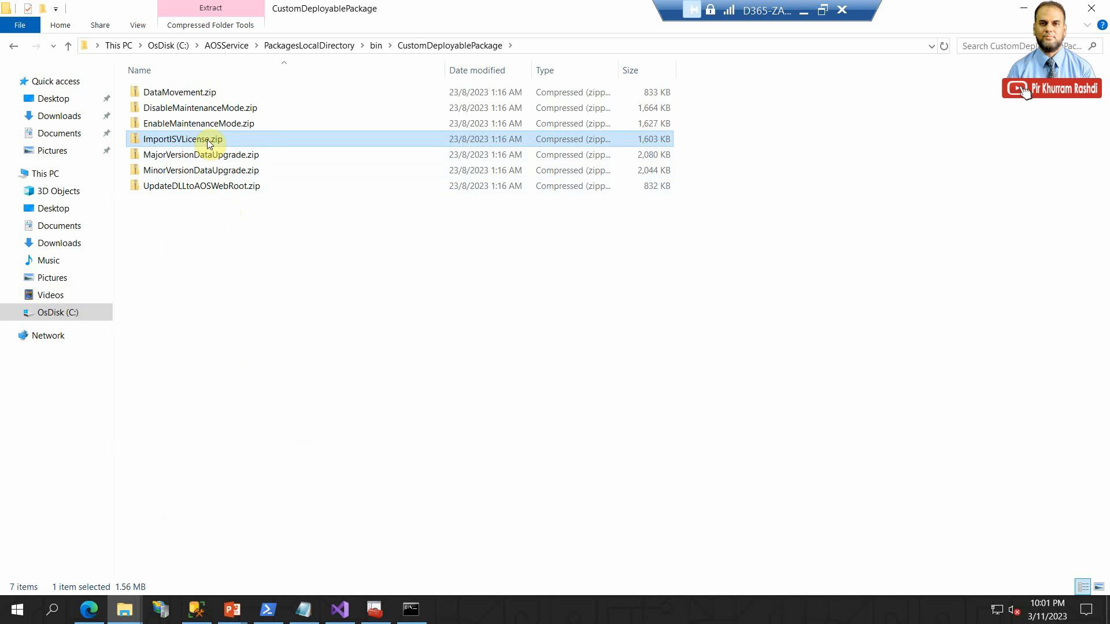
pyautogui.doubleClick(209, 142)
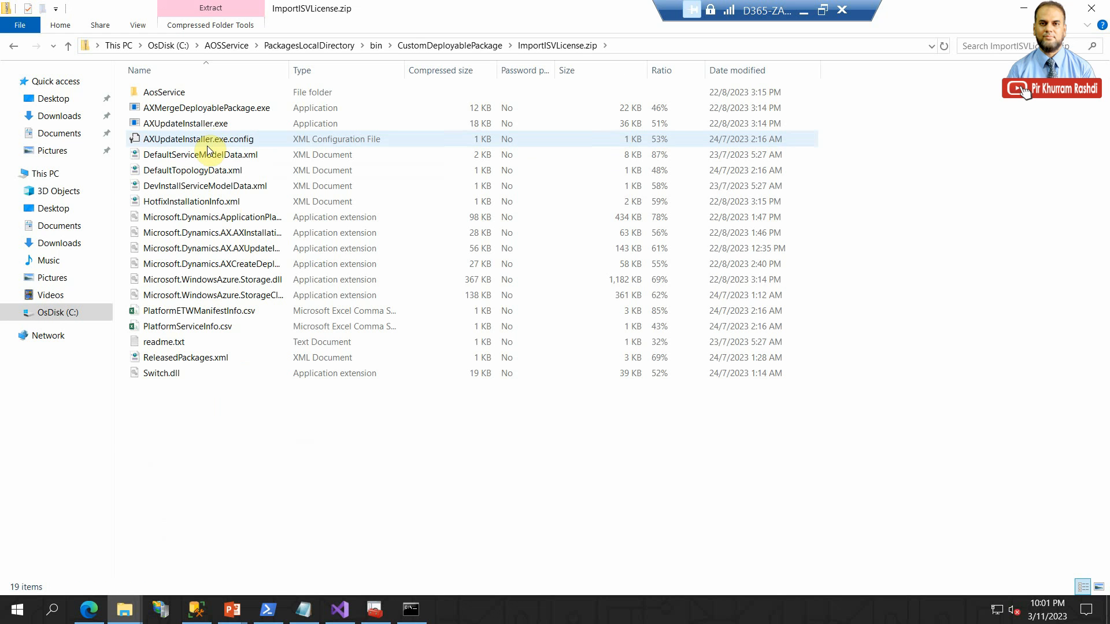
pyautogui.doubleClick(199, 92)
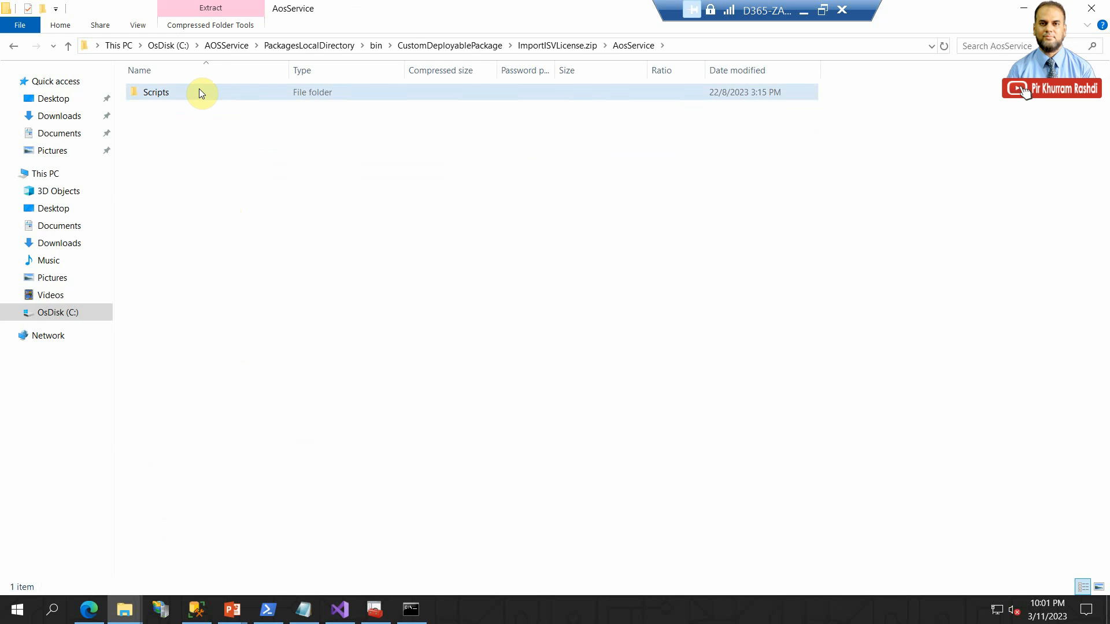
pyautogui.doubleClick(199, 92)
pyautogui.click(200, 92)
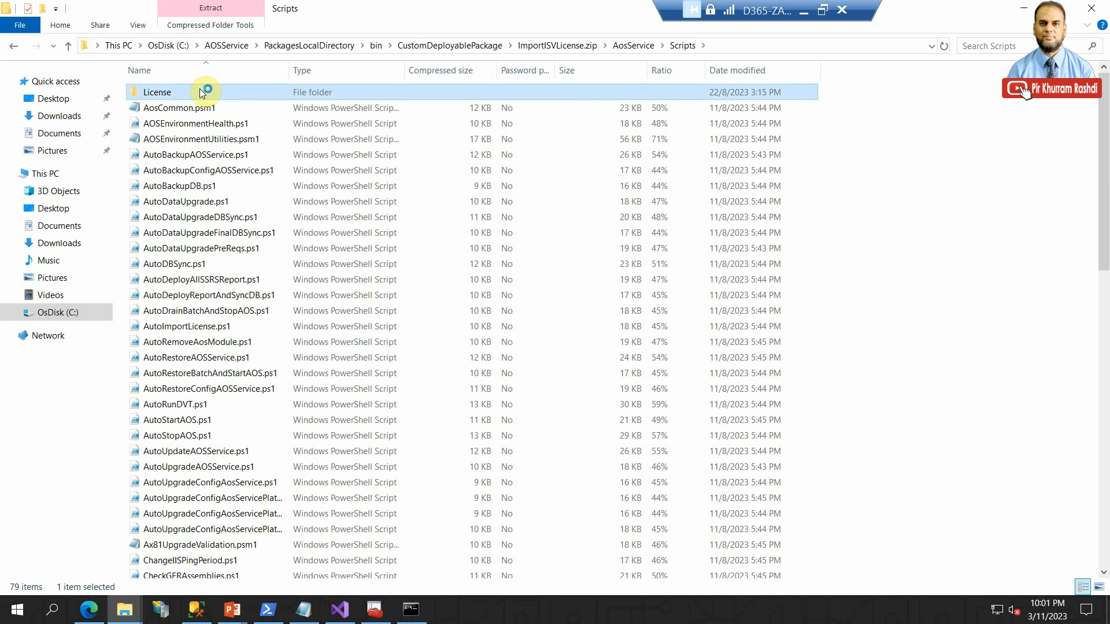
pyautogui.doubleClick(202, 93)
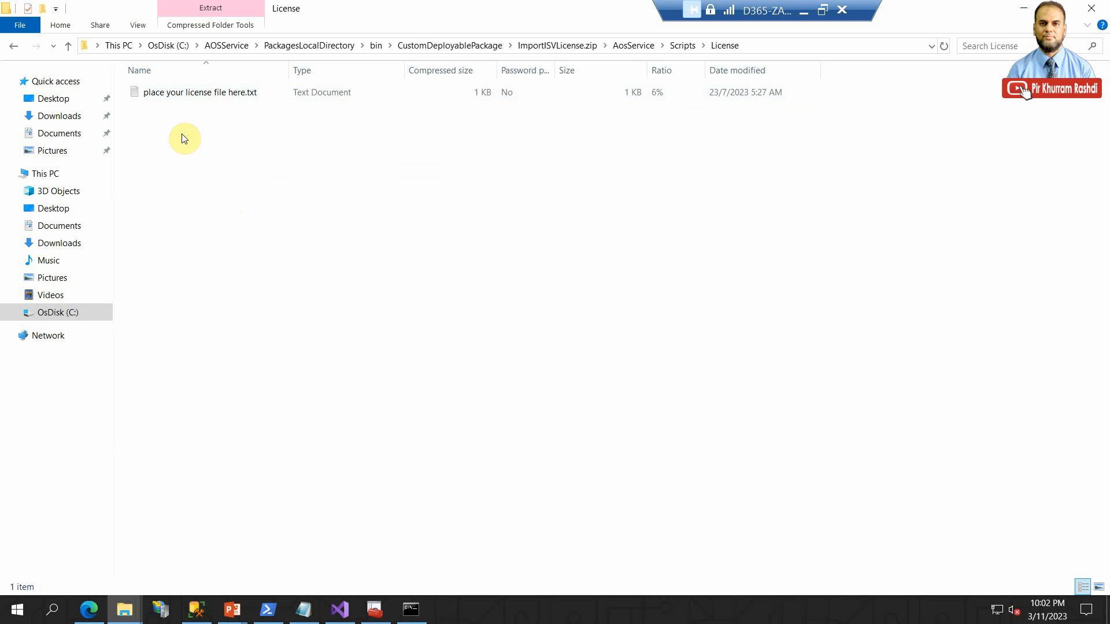
# - In the other File Explorer window, select PKRIsvlicense.txt in C:\Temp, and return to the package's License folder window
pyautogui.click(123, 610)
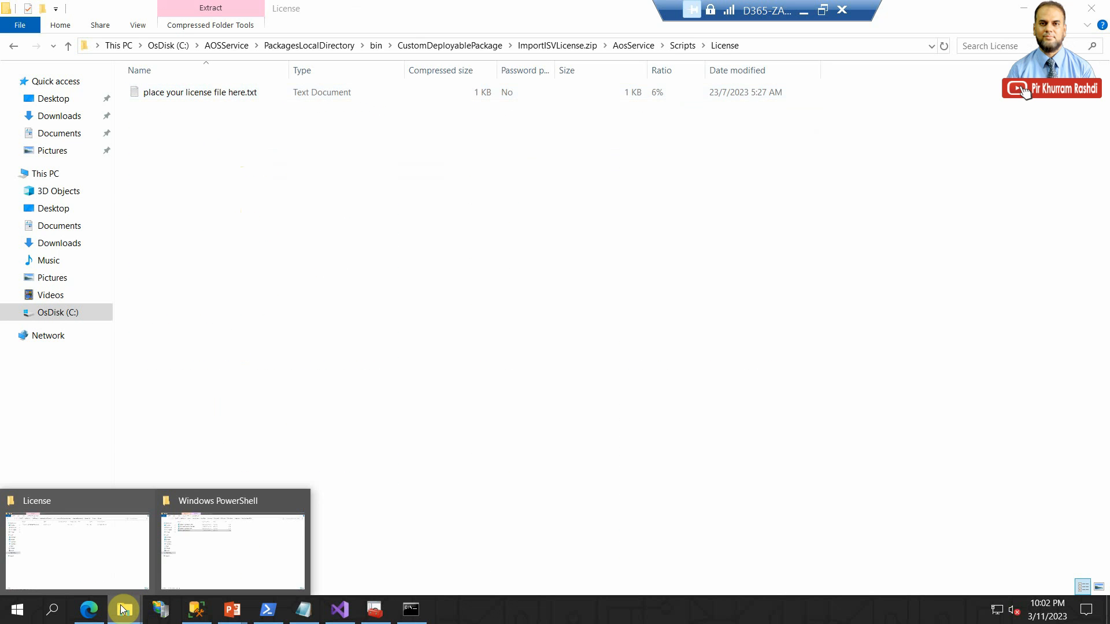
pyautogui.click(234, 540)
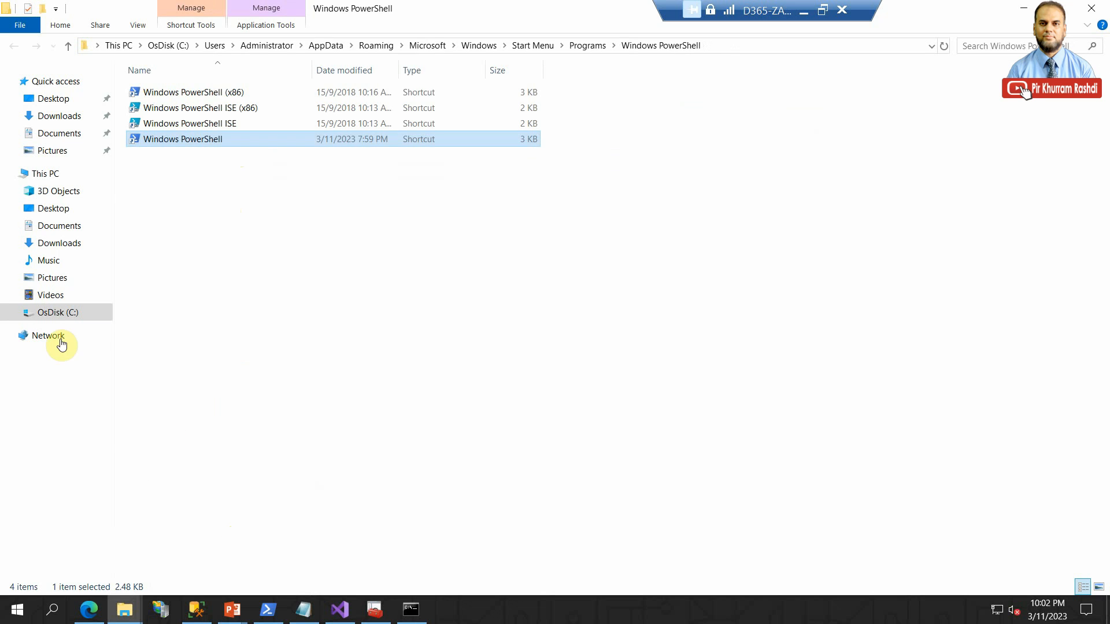
pyautogui.click(52, 296)
pyautogui.click(56, 312)
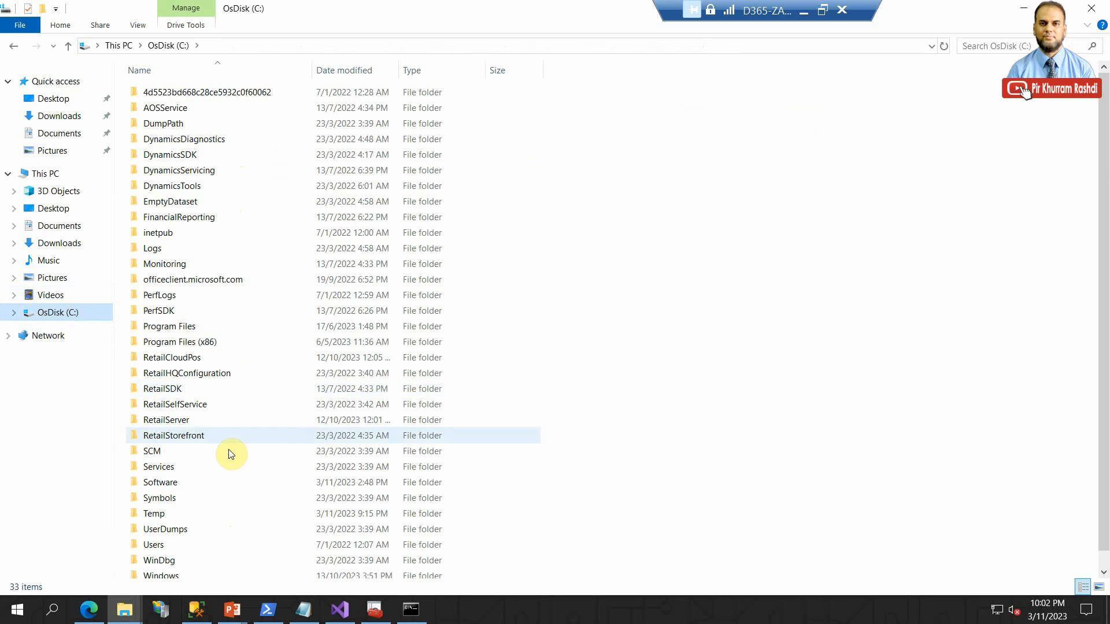
pyautogui.doubleClick(201, 516)
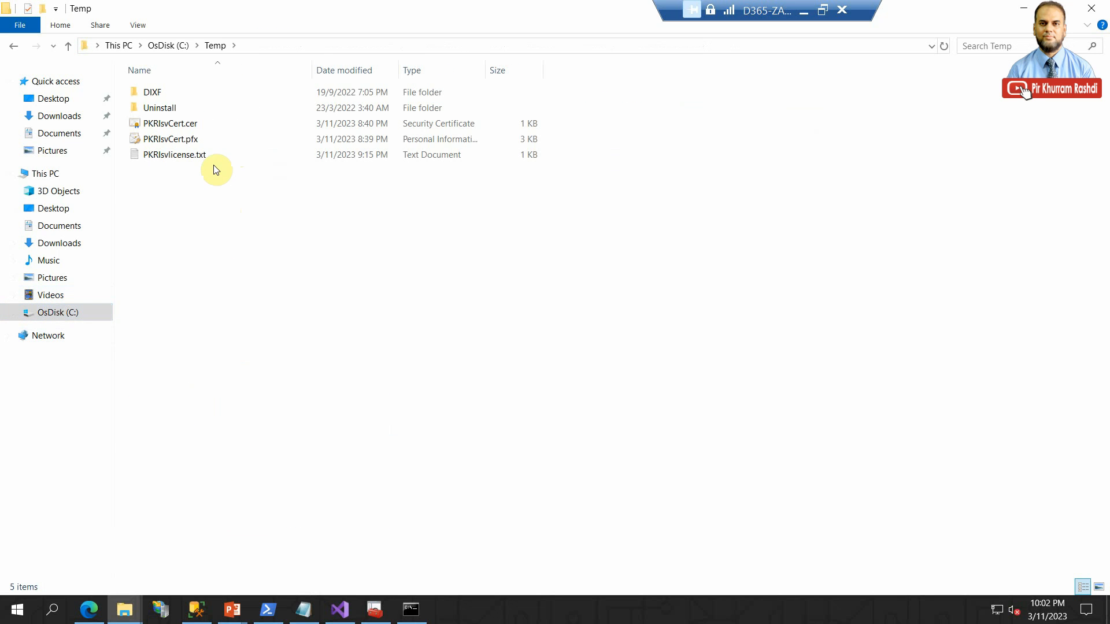
pyautogui.click(209, 157)
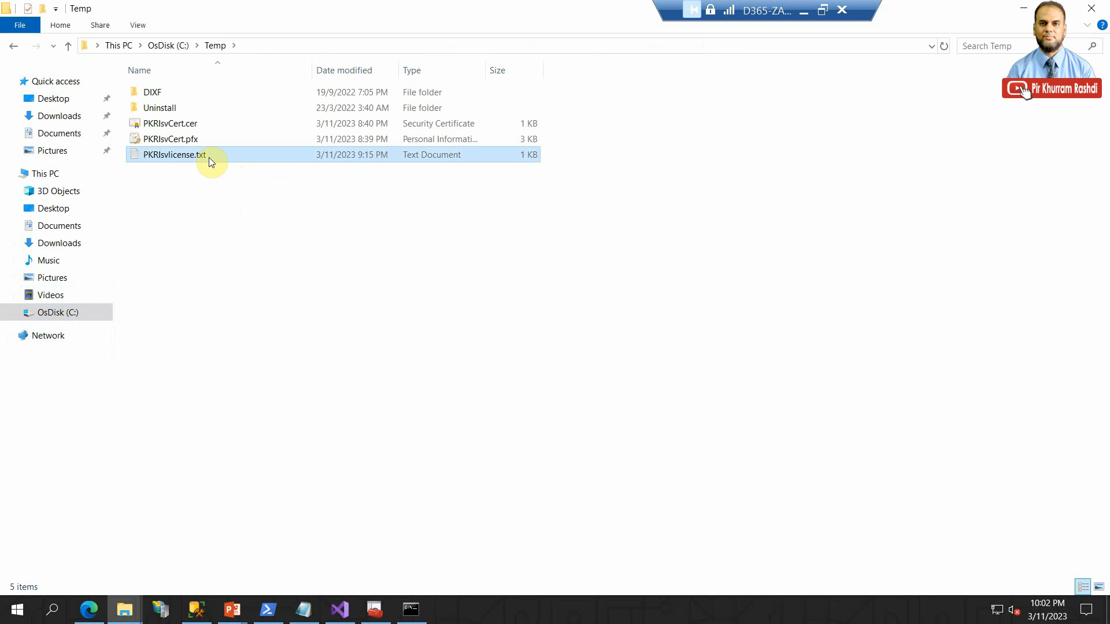
pyautogui.click(125, 609)
pyautogui.click(83, 558)
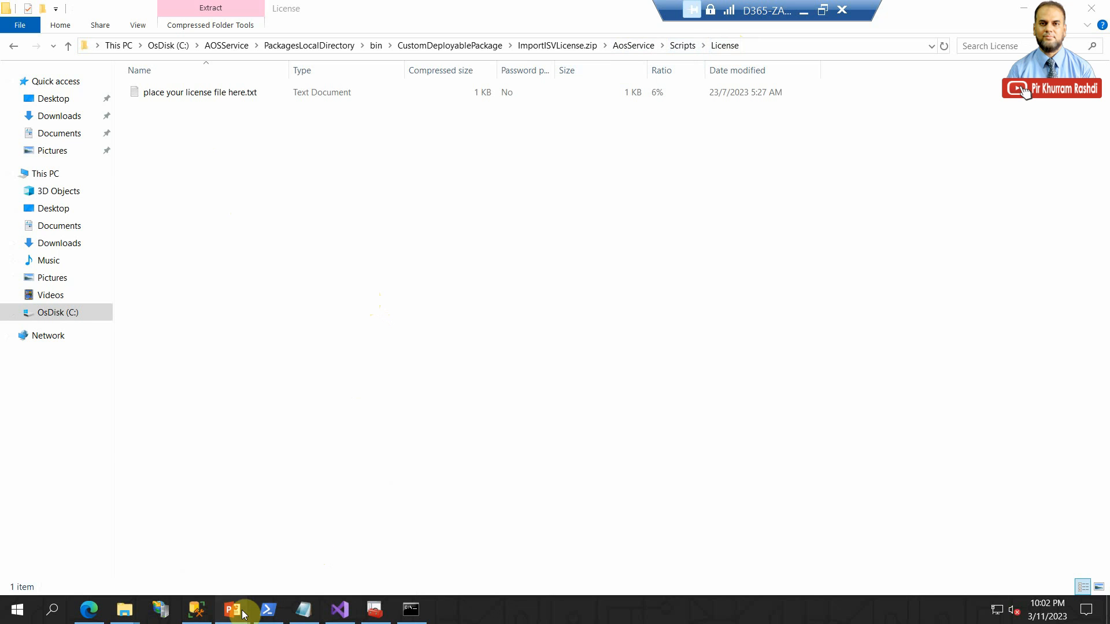
# - Switch to the PowerPoint slide show and advance two slides through the section on importing the license into the target environment
pyautogui.moveTo(232, 609)
pyautogui.click(307, 555)
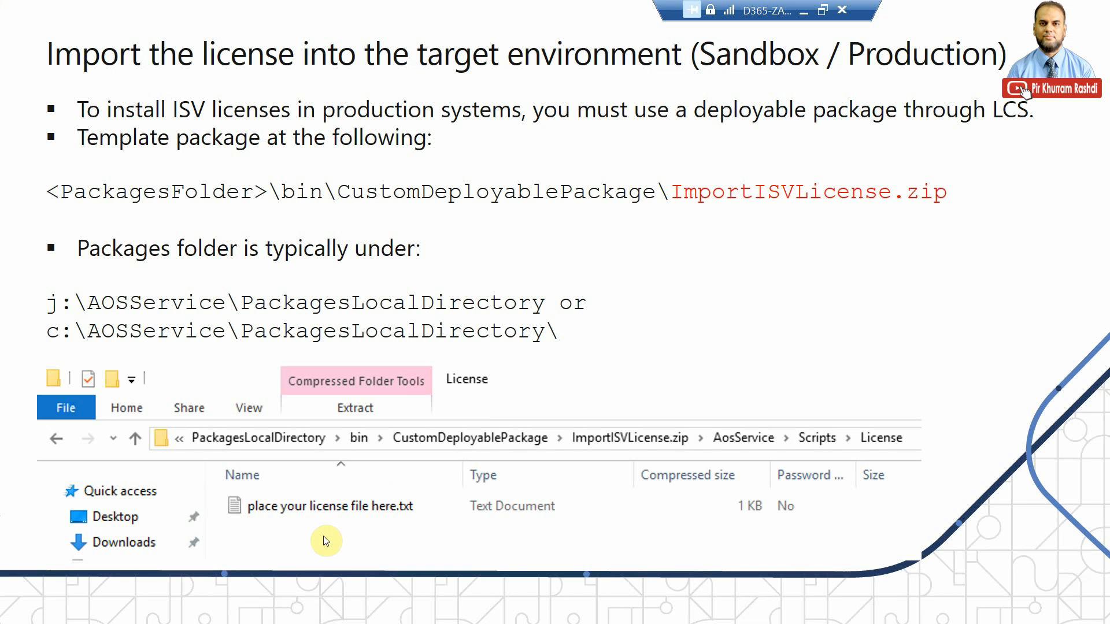
pyautogui.click(381, 519)
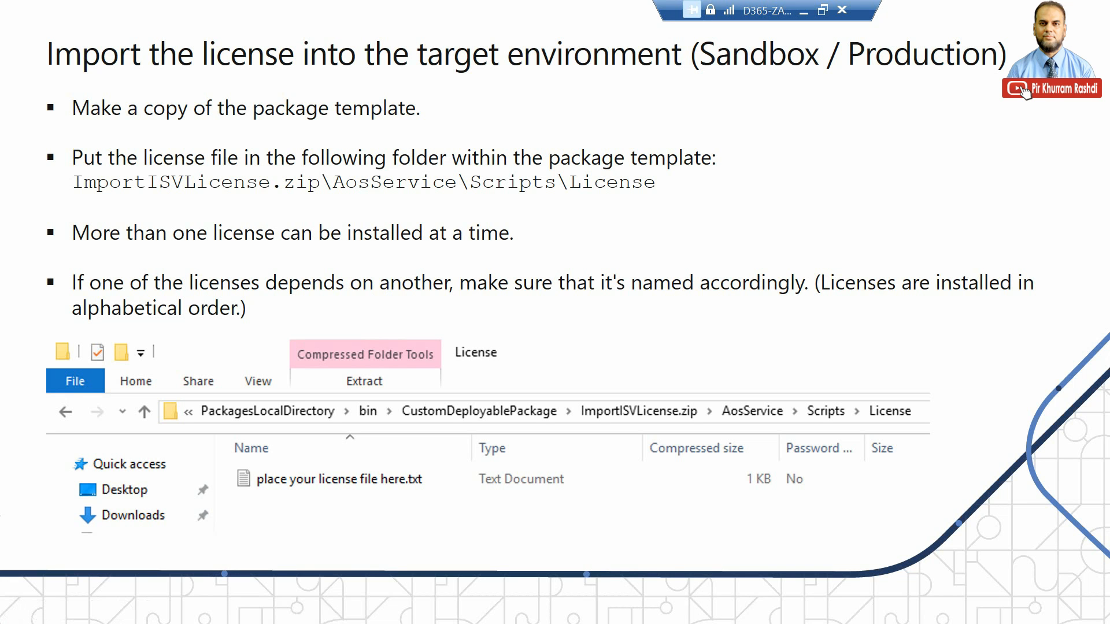
pyautogui.click(429, 331)
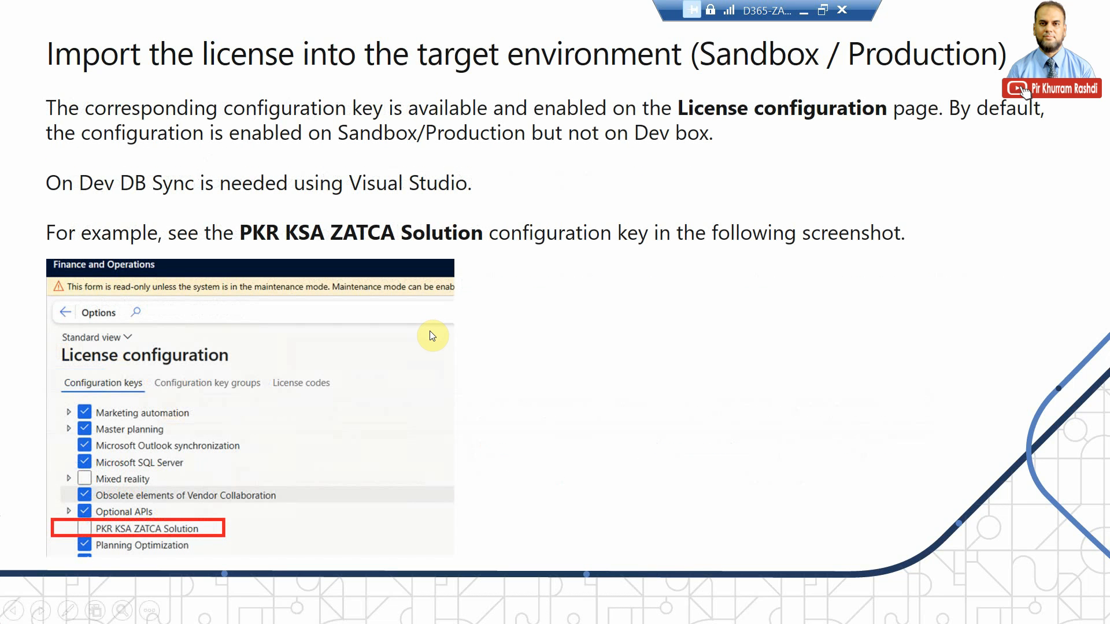